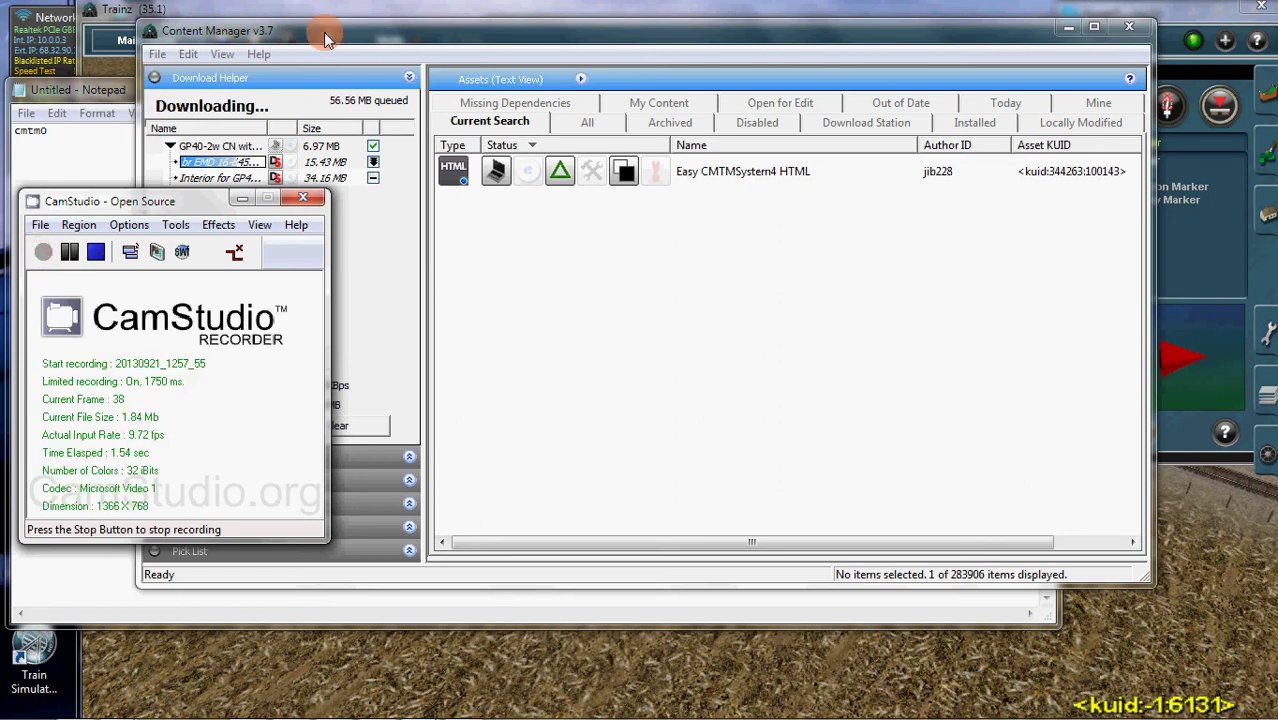
# - Bring the untitled Notepad document to the front and shift its window slightly aside
pyautogui.click(324, 38)
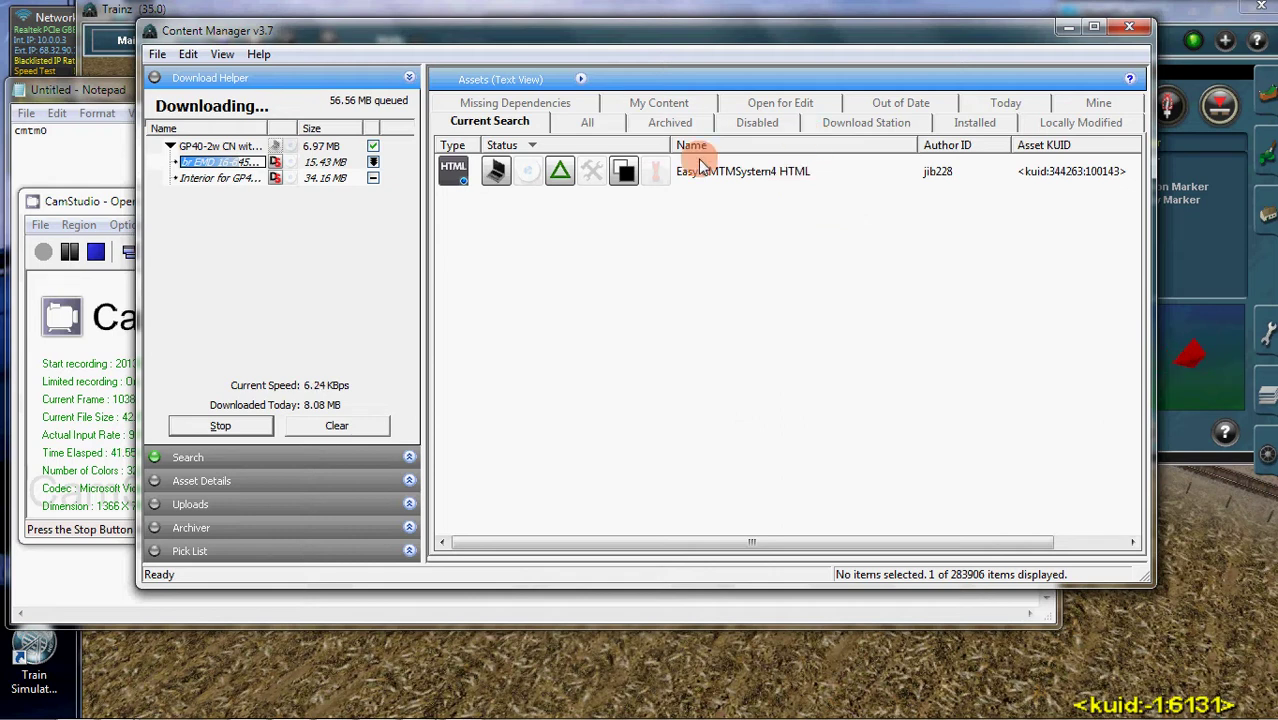
pyautogui.click(92, 89)
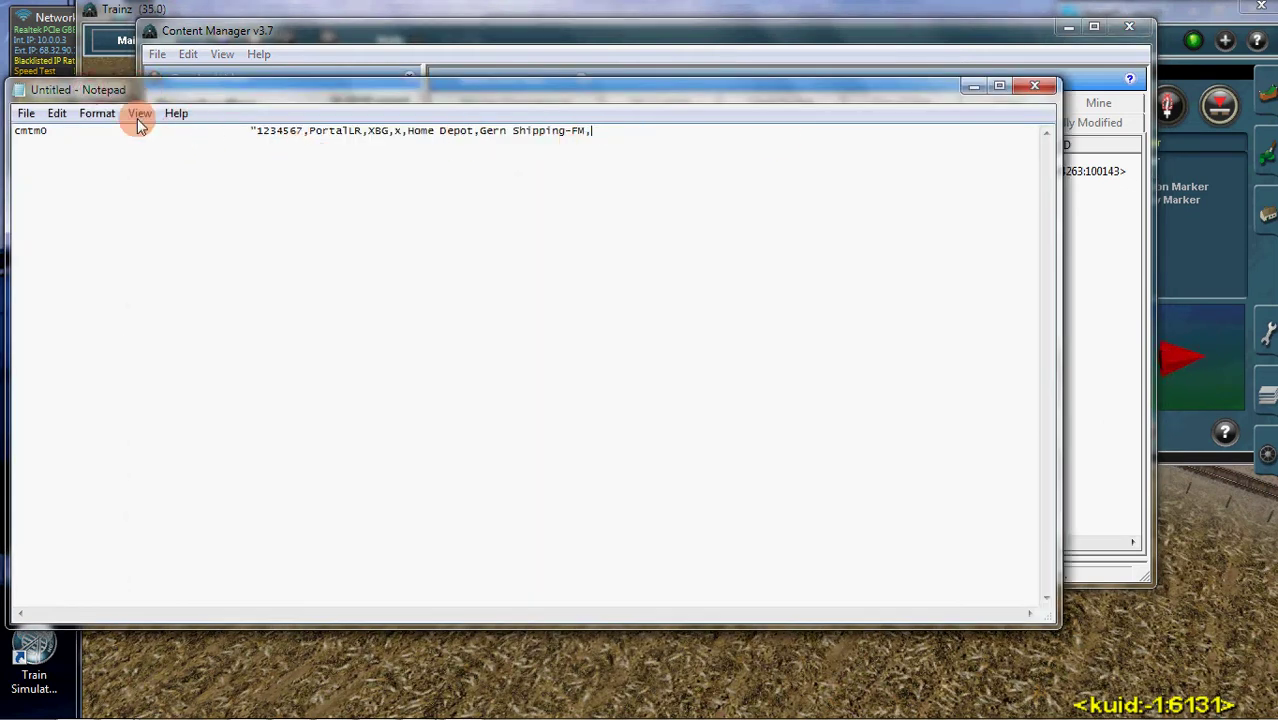
pyautogui.moveTo(179, 96); pyautogui.dragTo(239, 86)
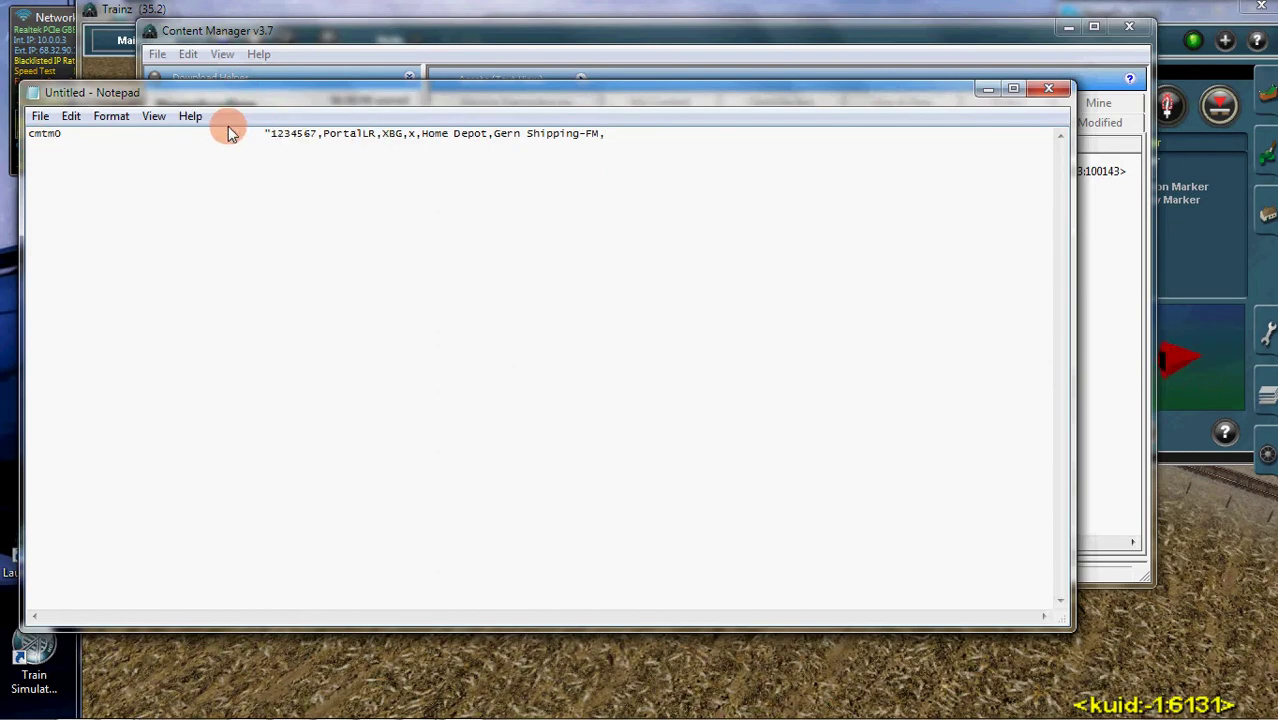
# - Switch to the Trainz route editor, look over the industrial area and its rail lines, and check the route's layers
pyautogui.click(315, 8)
pyautogui.moveTo(538, 281); pyautogui.dragTo(858, 495, button='right')
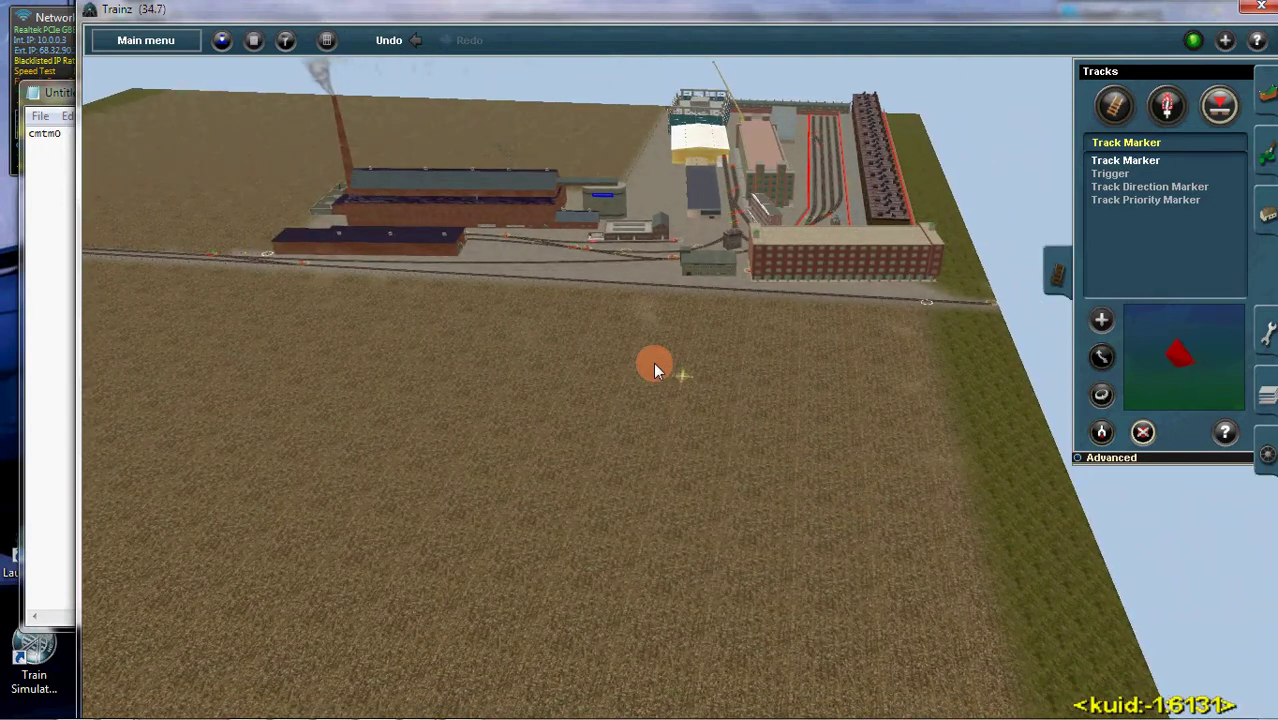
pyautogui.moveTo(593, 354)
pyautogui.mouseDown(button='right')
pyautogui.moveTo(616, 322)
pyautogui.moveTo(638, 368)
pyautogui.moveTo(605, 188)
pyautogui.moveTo(306, 408)
pyautogui.moveTo(484, 345)
pyautogui.moveTo(489, 400)
pyautogui.moveTo(582, 418)
pyautogui.moveTo(605, 352)
pyautogui.mouseUp(button='right')
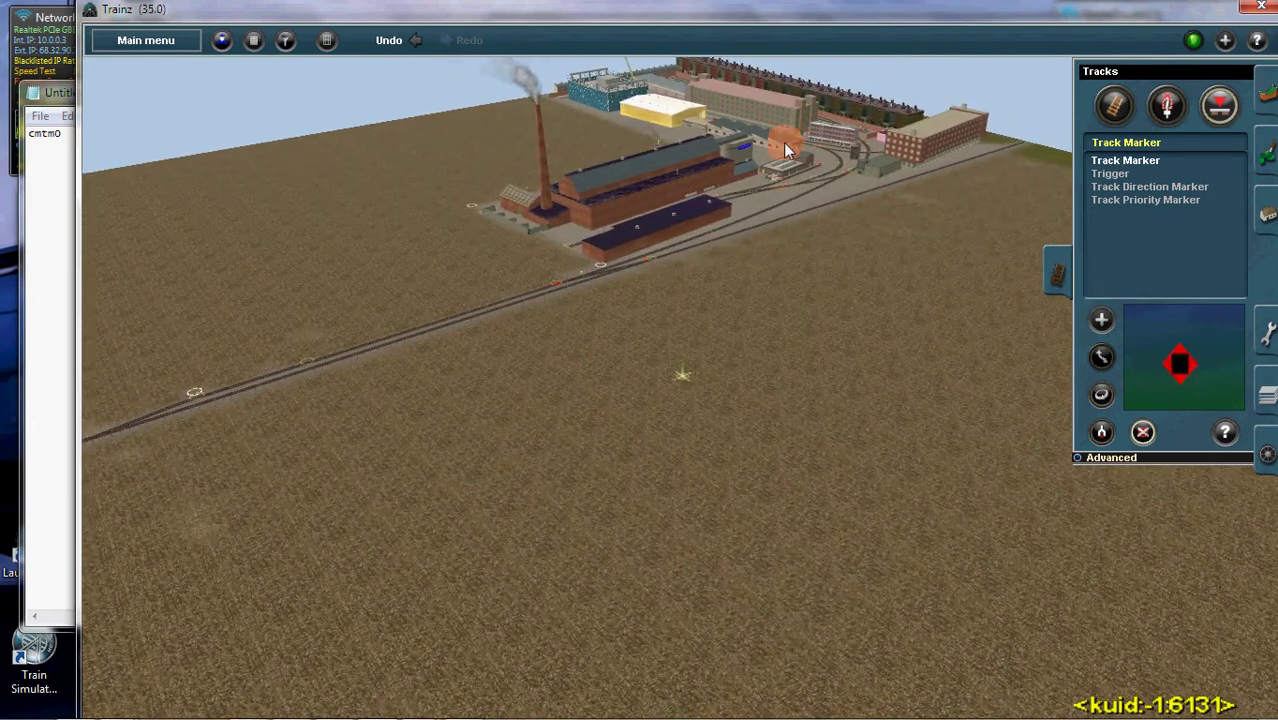
pyautogui.moveTo(783, 142); pyautogui.dragTo(758, 239, button='right')
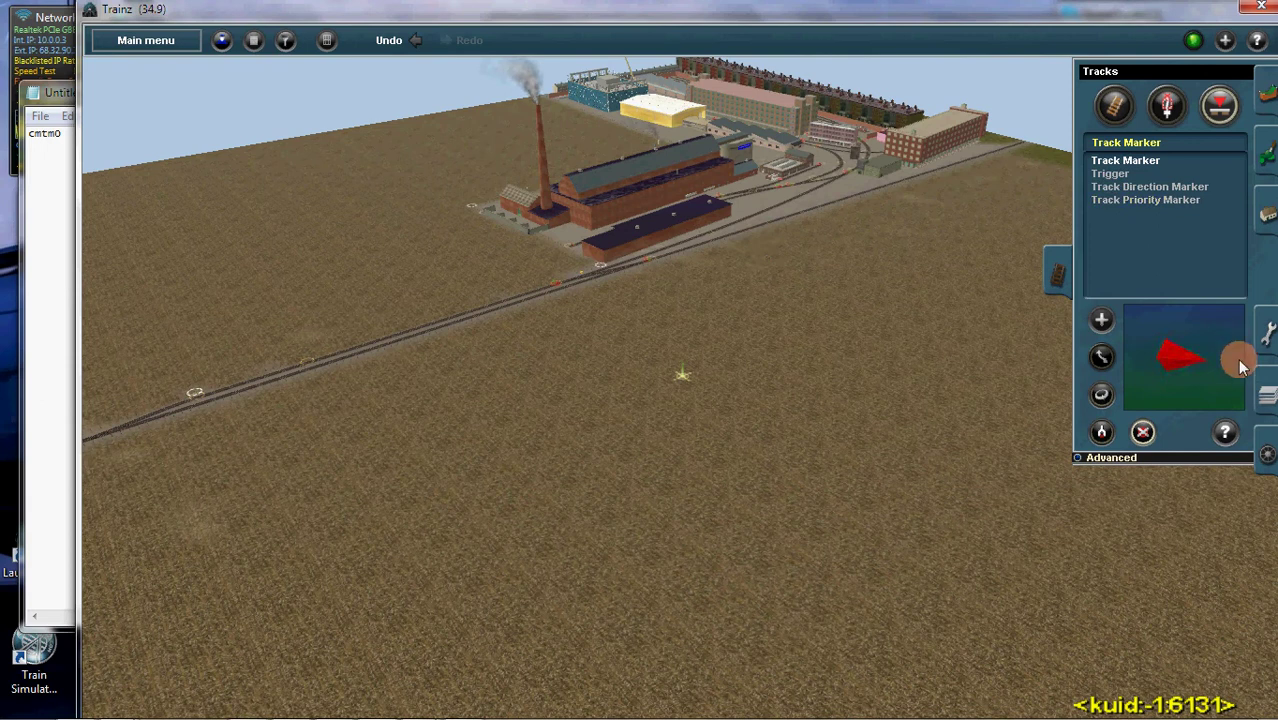
pyautogui.click(1266, 395)
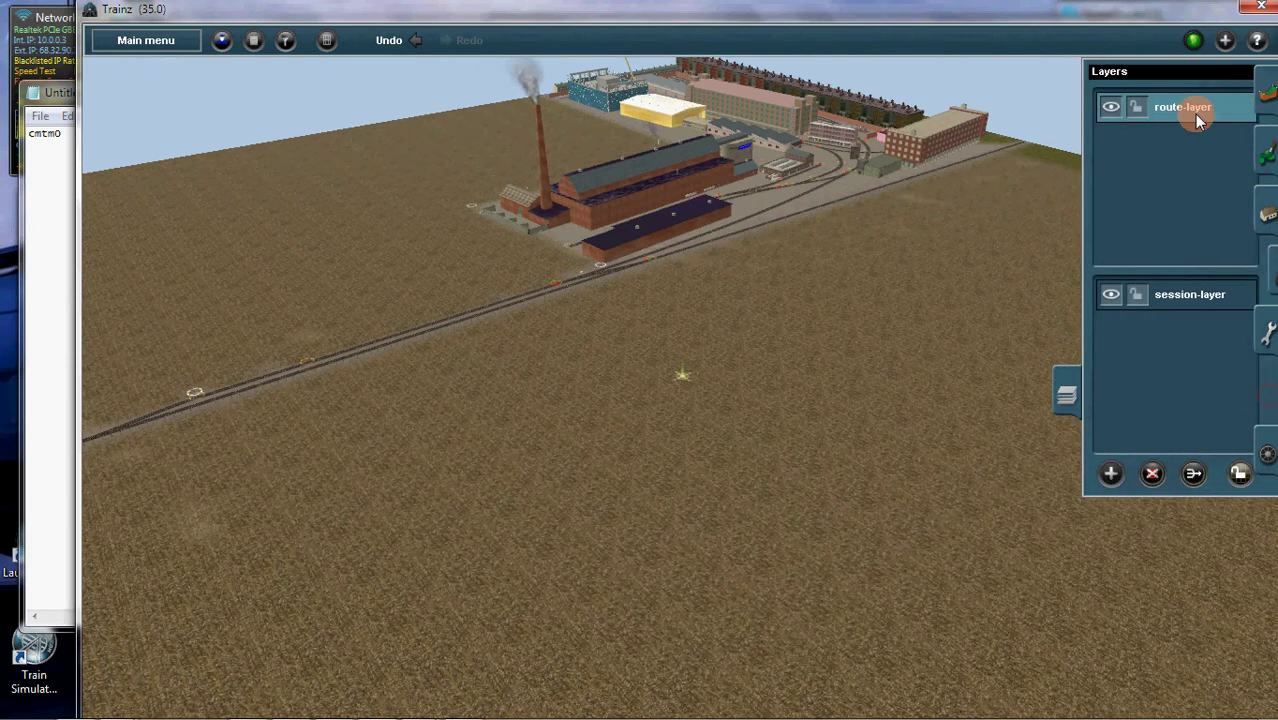
pyautogui.click(1264, 278)
# - Add a track marker named ECS1 on the main line outside the industrial area and copy its name into Notepad
pyautogui.click(1104, 322)
pyautogui.moveTo(738, 397)
pyautogui.mouseDown(button='right')
pyautogui.moveTo(528, 335)
pyautogui.moveTo(777, 317)
pyautogui.moveTo(659, 424)
pyautogui.mouseUp(button='right')
pyautogui.scroll(-5, 659, 417)
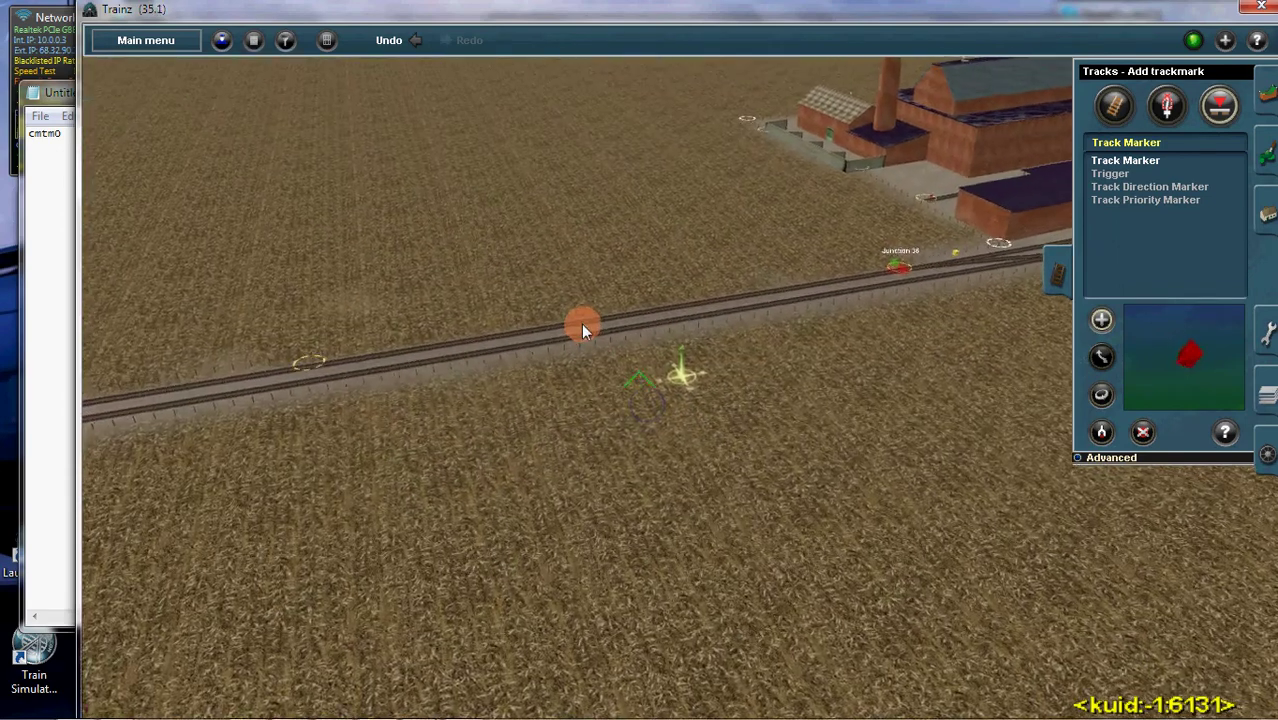
pyautogui.click(583, 326)
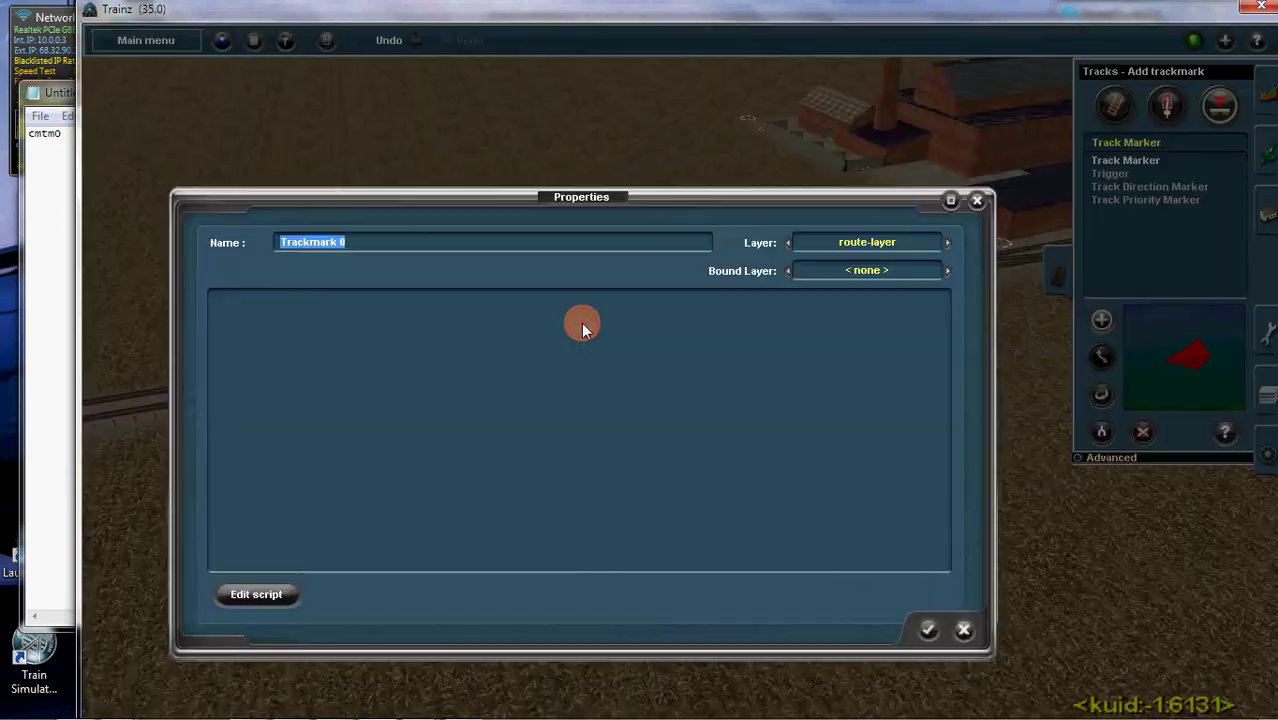
pyautogui.write('ECS1')
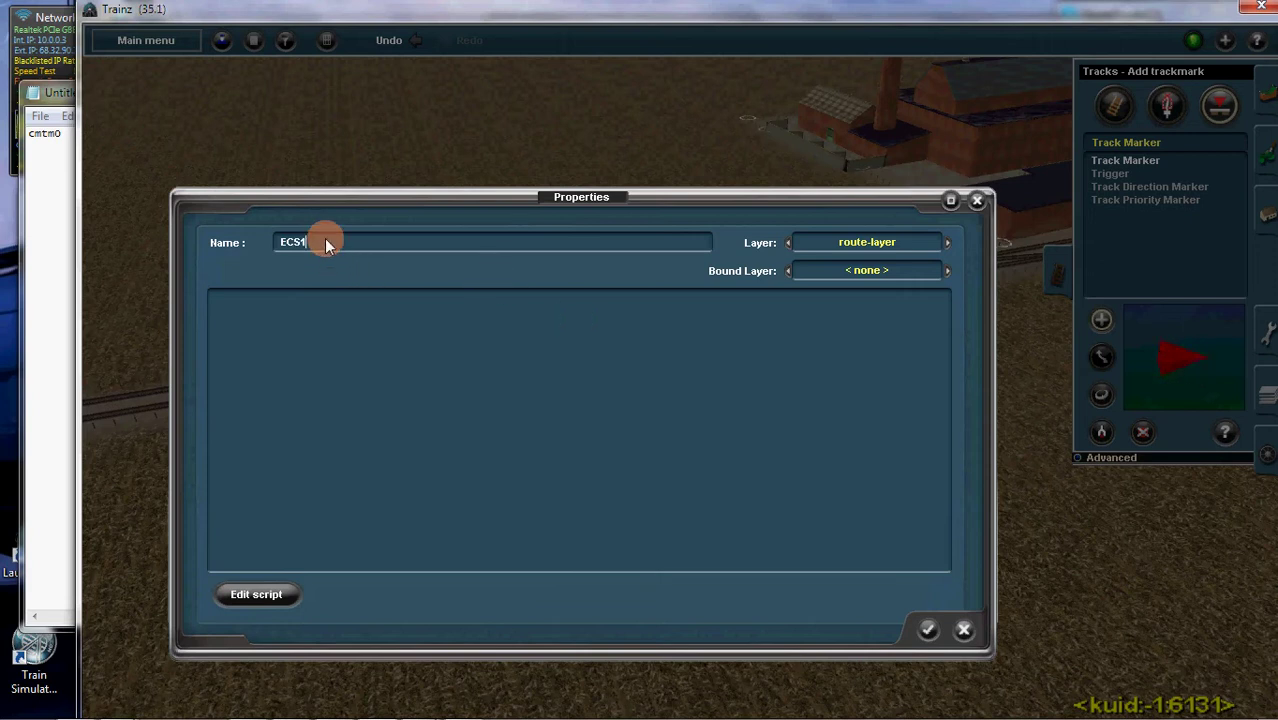
pyautogui.moveTo(324, 238); pyautogui.dragTo(267, 245)
pyautogui.click(927, 629)
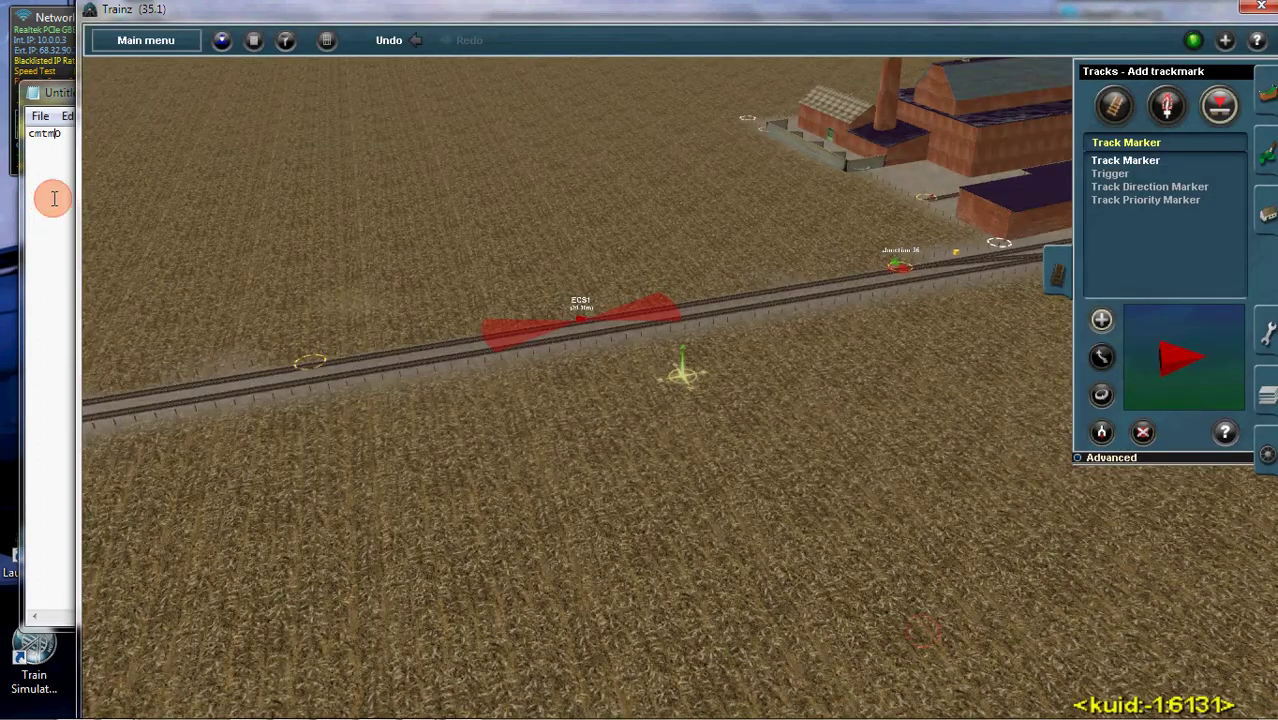
pyautogui.click(53, 198)
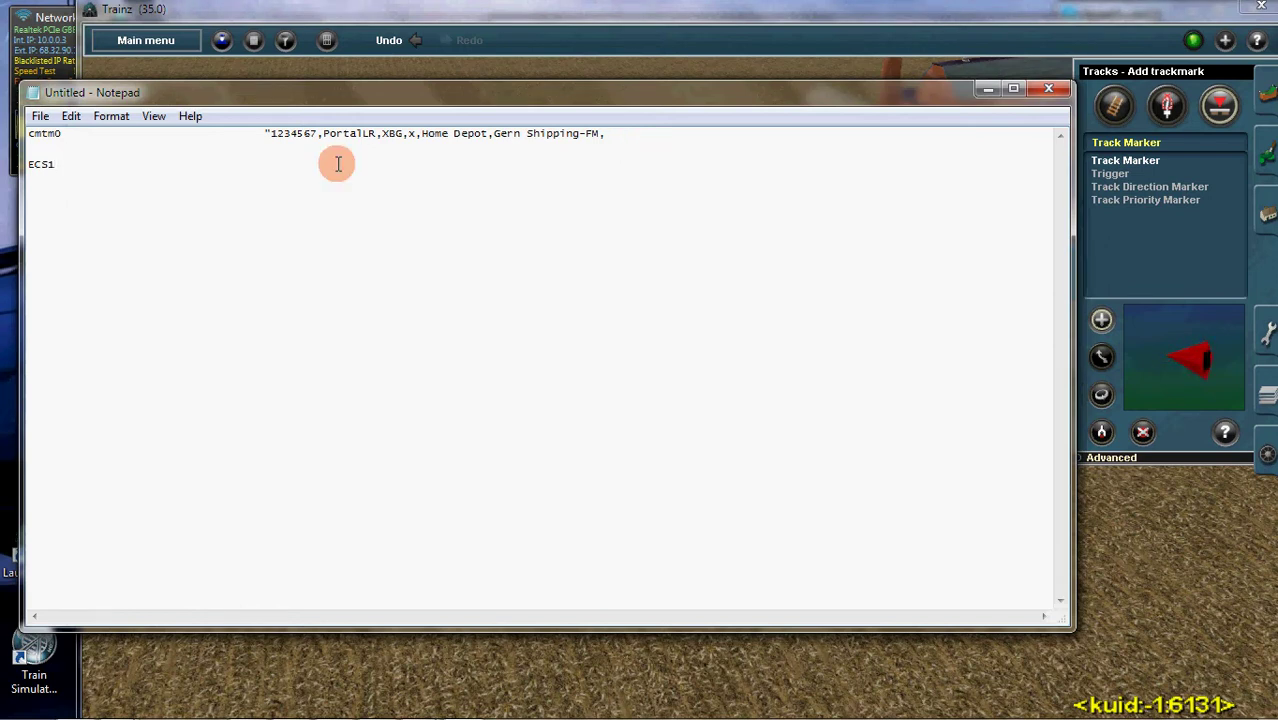
# - Back in Trainz, add a track marker named IND1 on the siding alongside the brick office building near S Yard 1
pyautogui.click(497, 10)
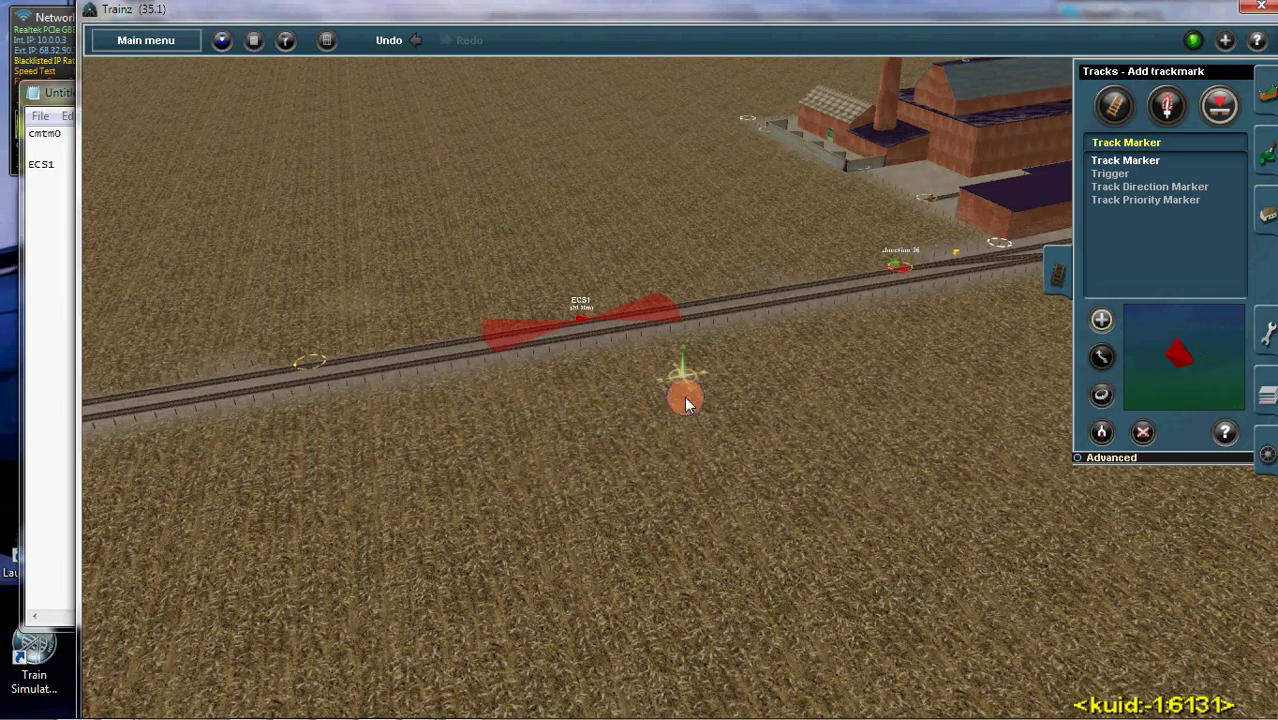
pyautogui.press('Up')
pyautogui.press('Right')
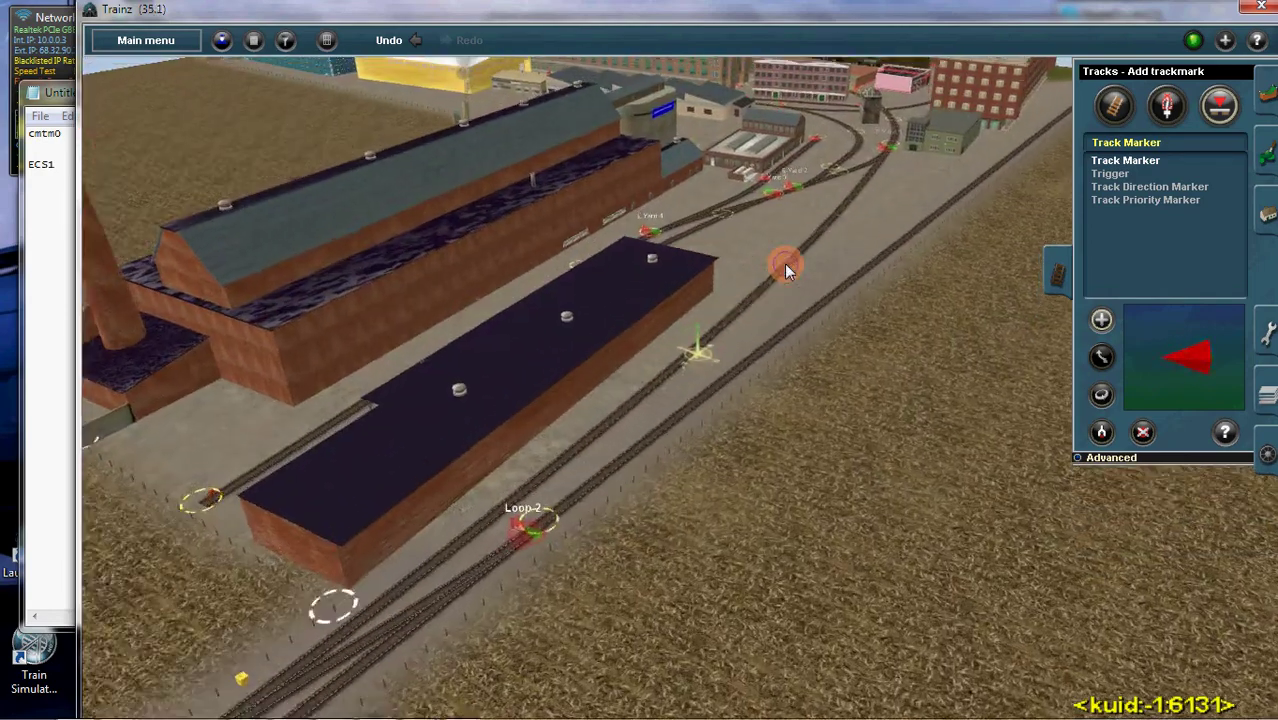
pyautogui.press('Up')
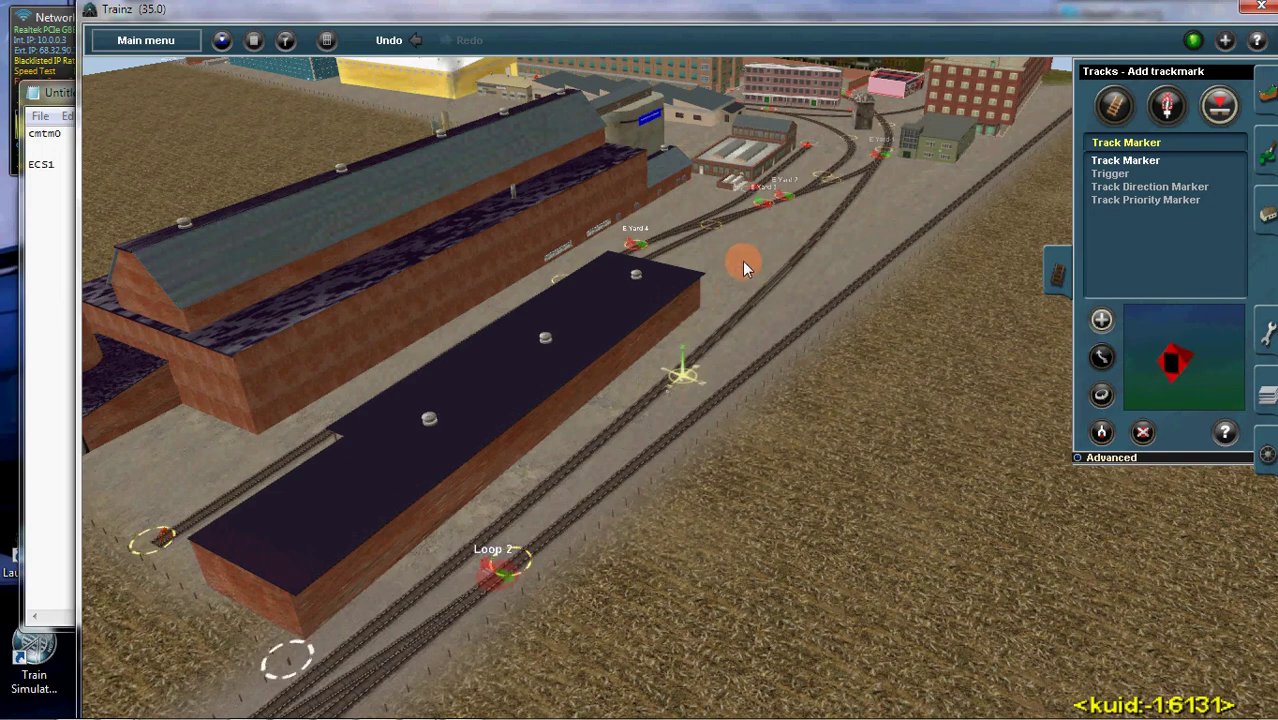
pyautogui.press('Up')
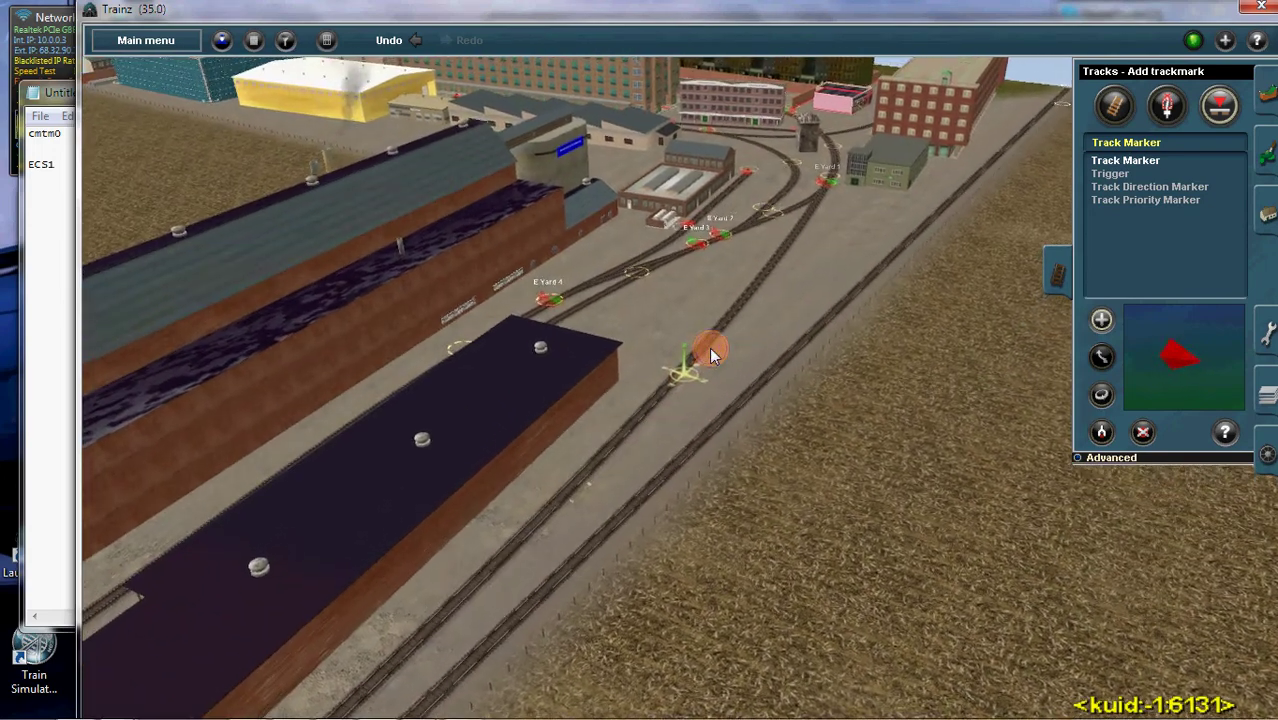
pyautogui.press('Up')
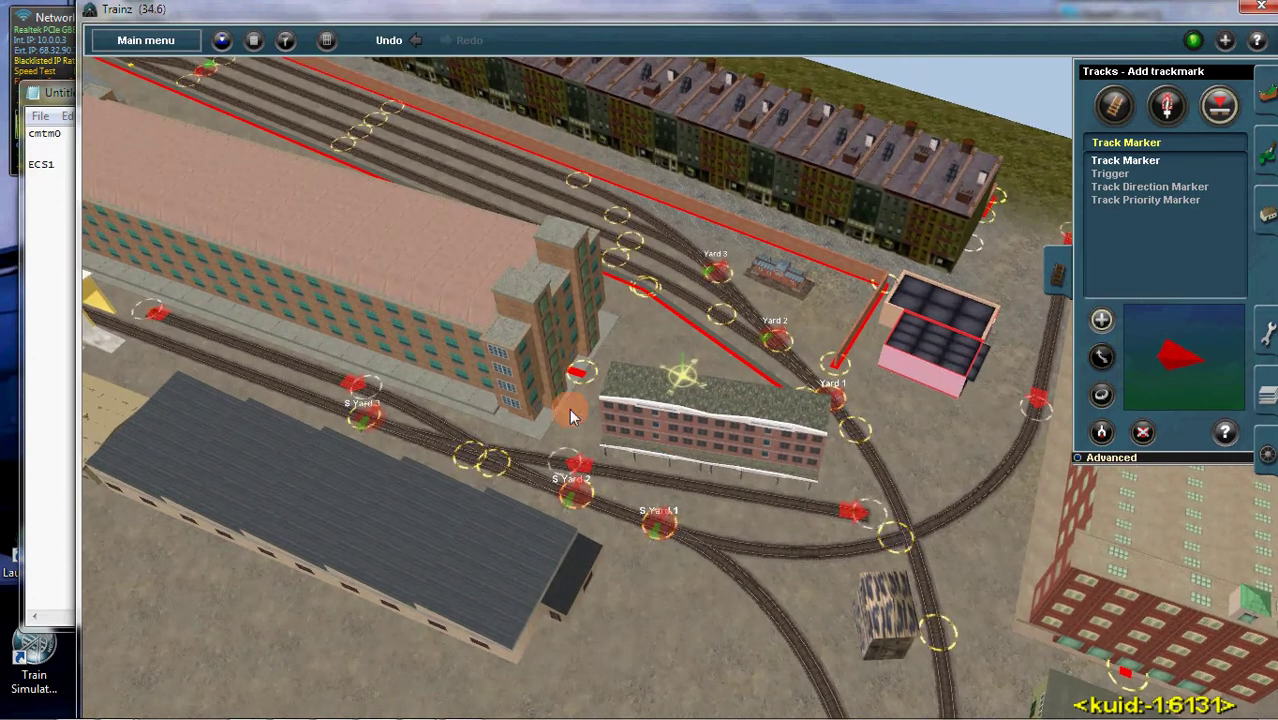
pyautogui.press('Up')
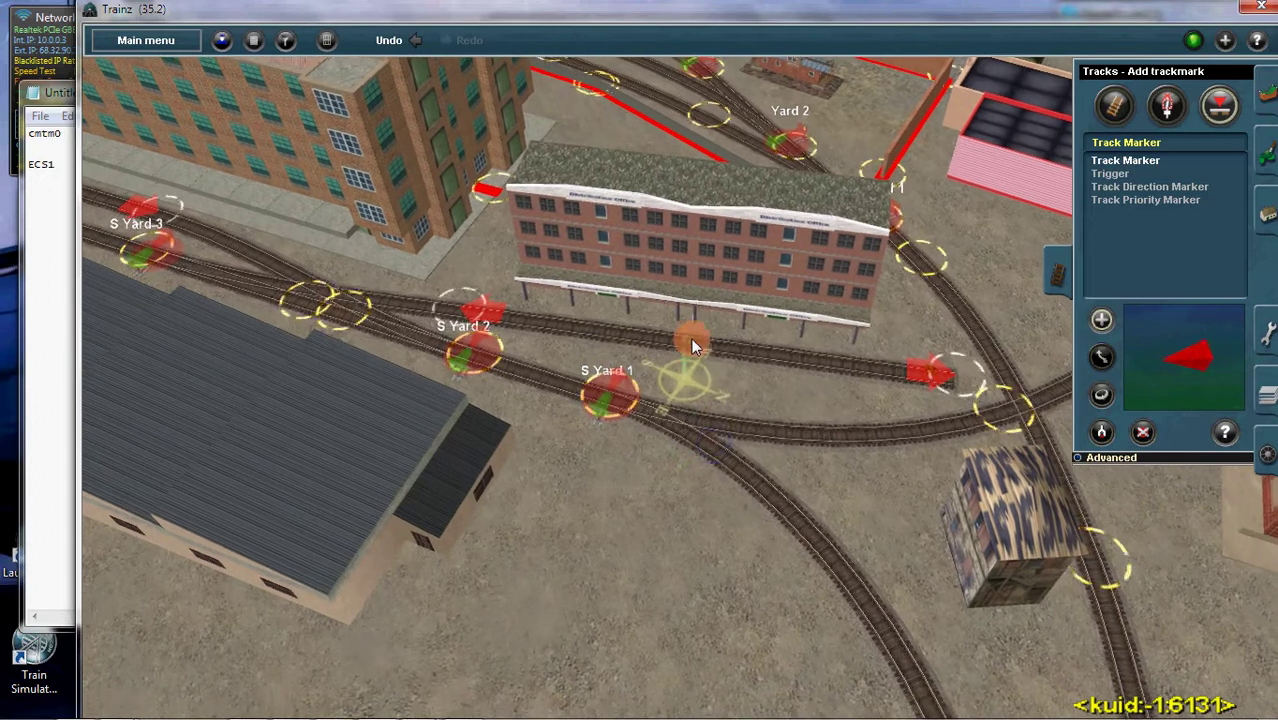
pyautogui.click(684, 342)
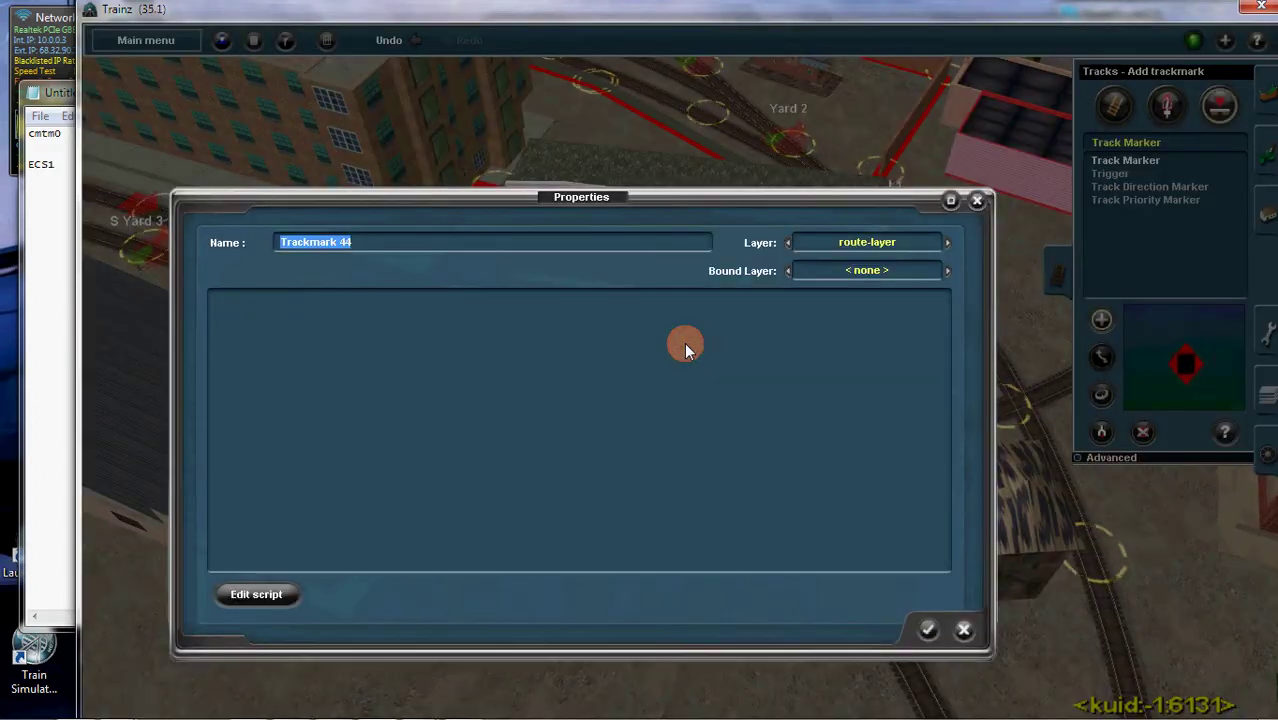
pyautogui.press('BackSpace')
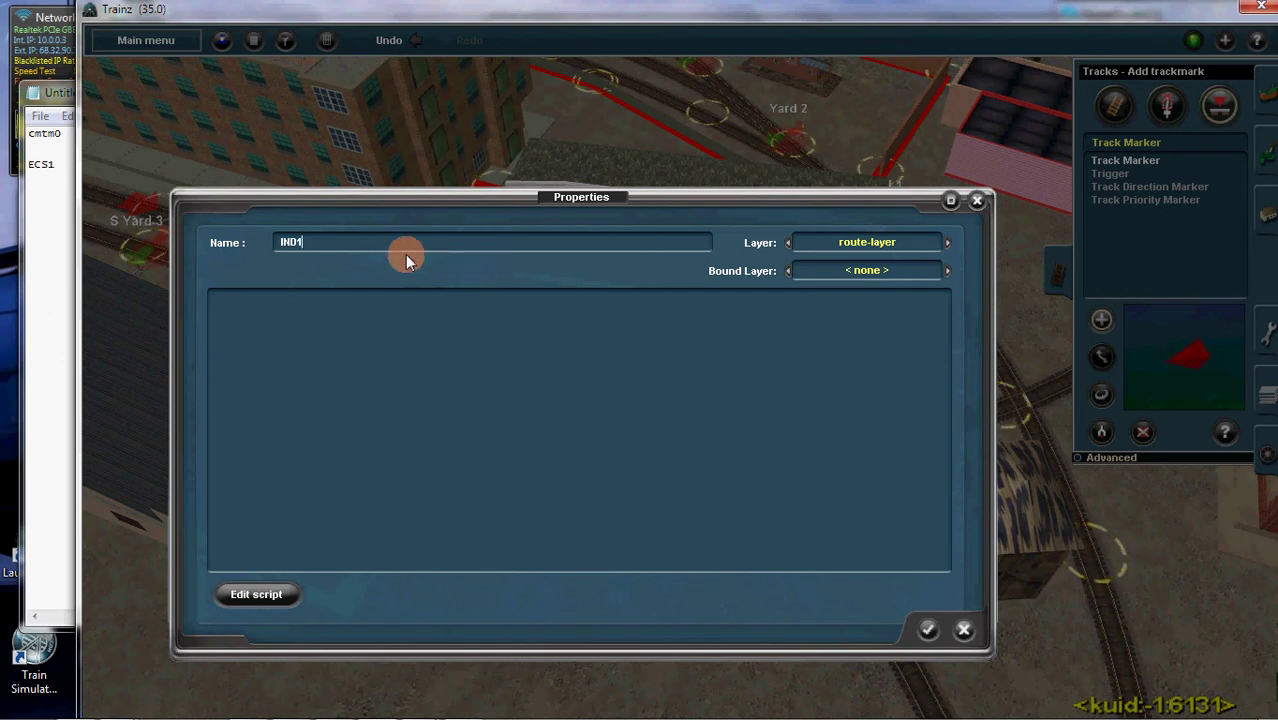
pyautogui.doubleClick(276, 242)
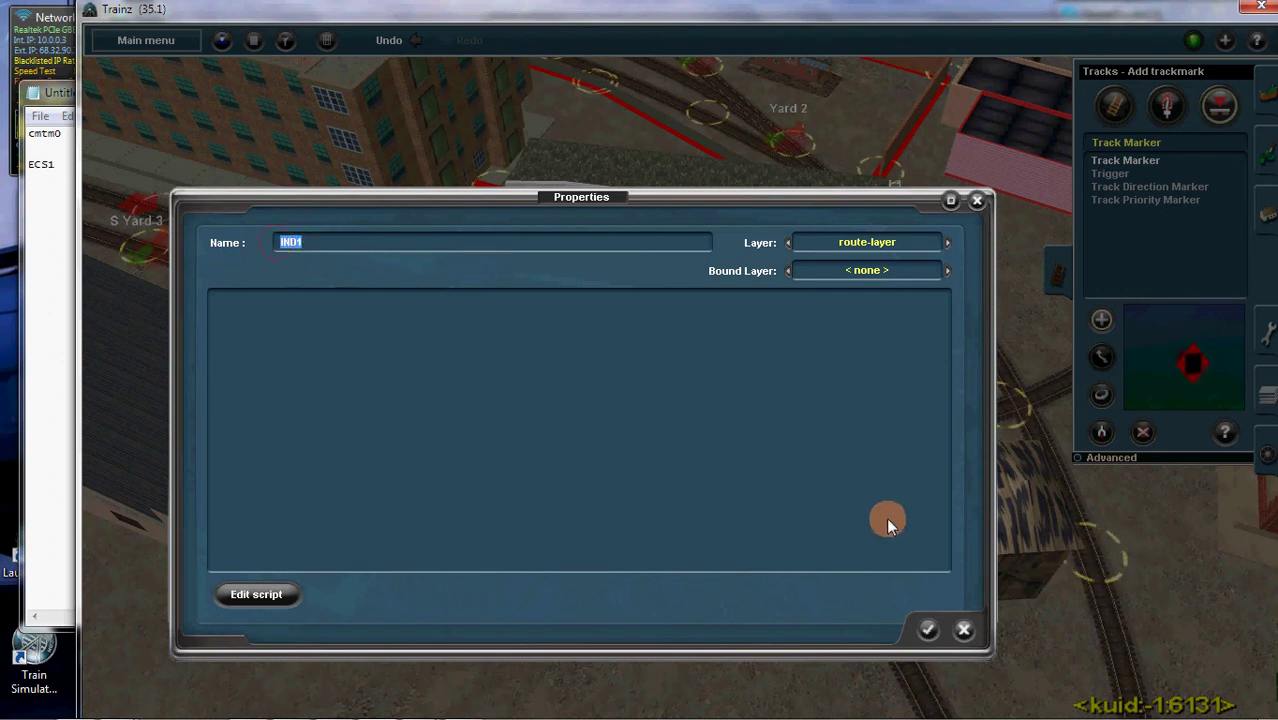
pyautogui.click(925, 628)
# - List IND1 on a new line below ECS1 in the Notepad document
pyautogui.click(47, 188)
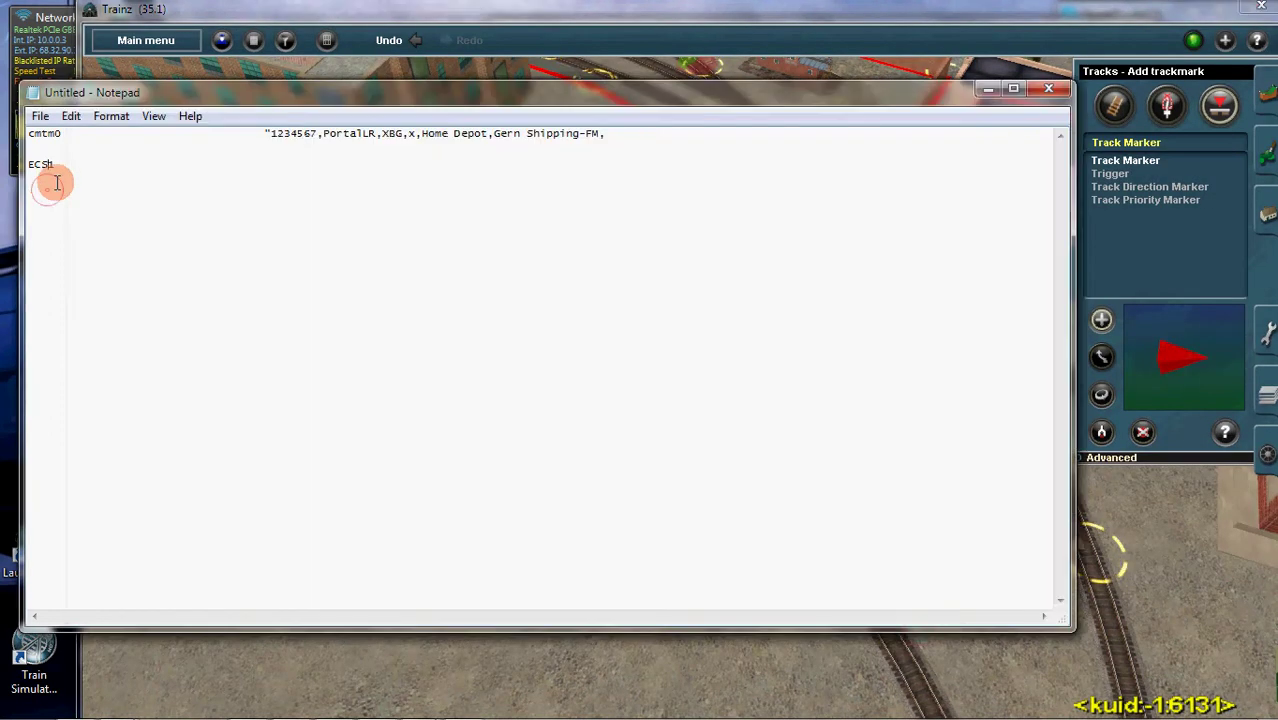
pyautogui.write('ECS1')
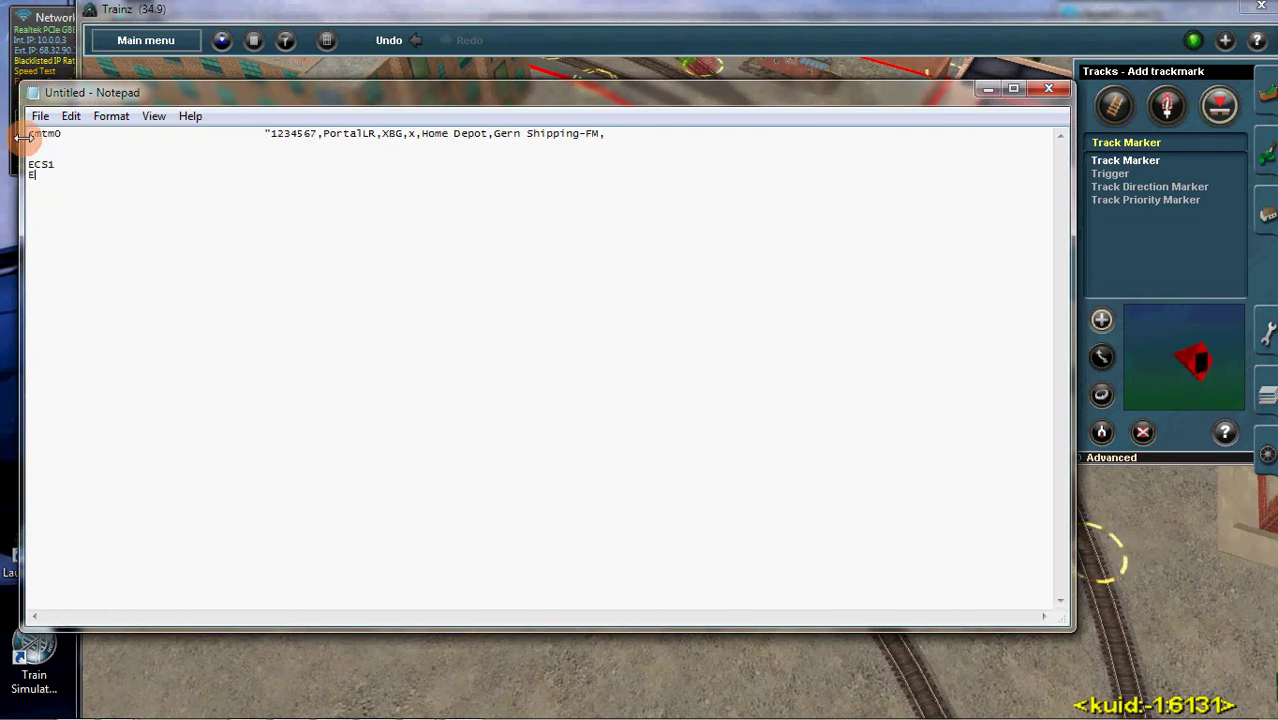
pyautogui.write('IND1')
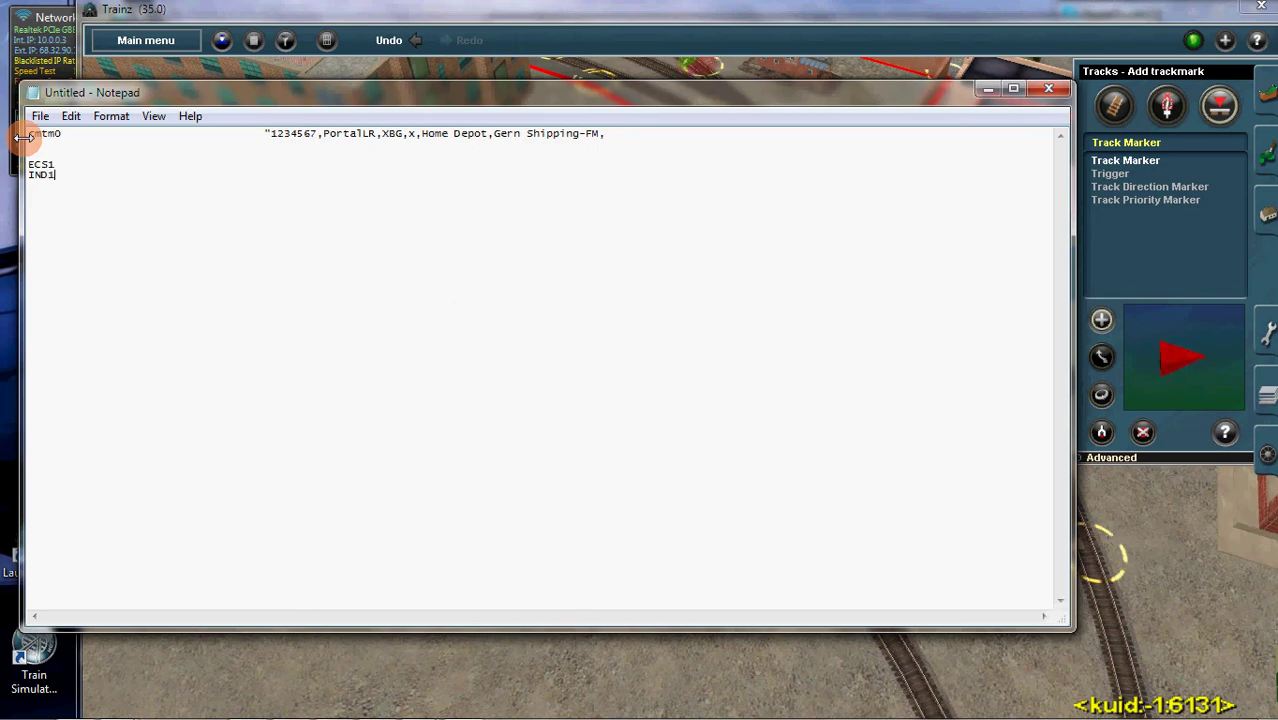
# - In Trainz, add a track marker named IND2 on the siding beside the dark-roofed warehouse, and list its name under IND1 in Notepad
pyautogui.click(215, 9)
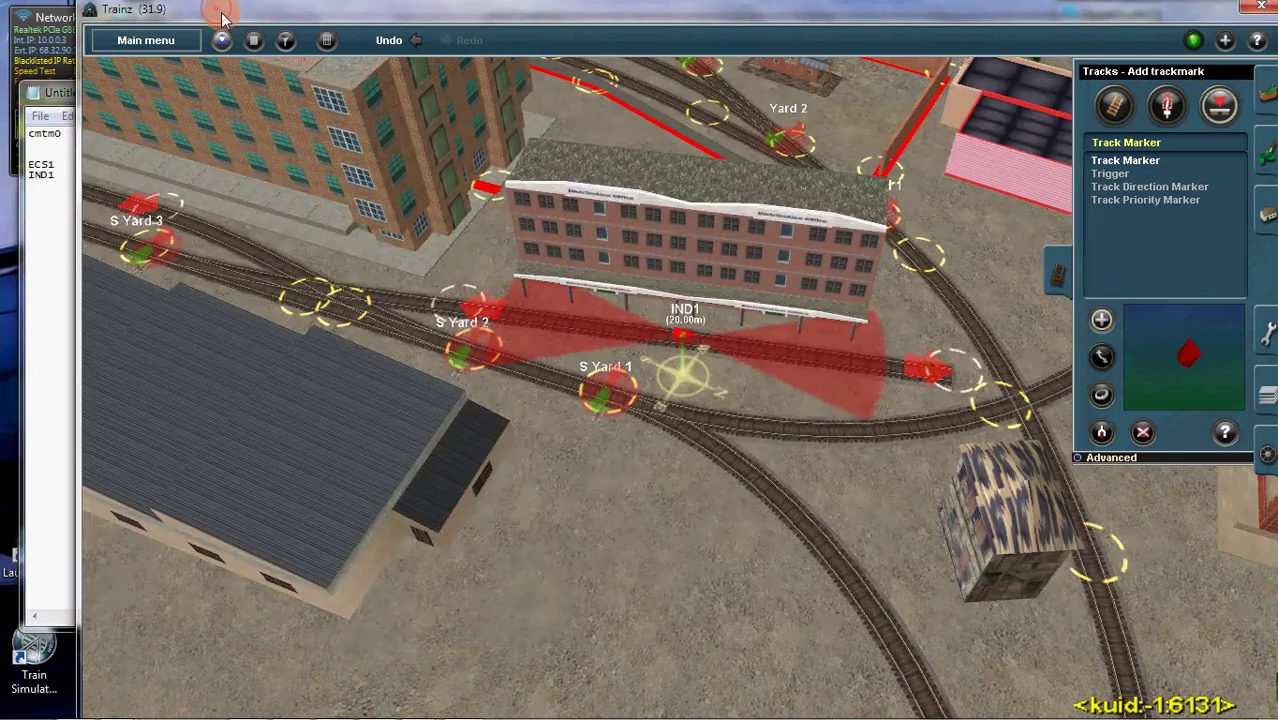
pyautogui.moveTo(693, 394); pyautogui.dragTo(581, 301, button='right')
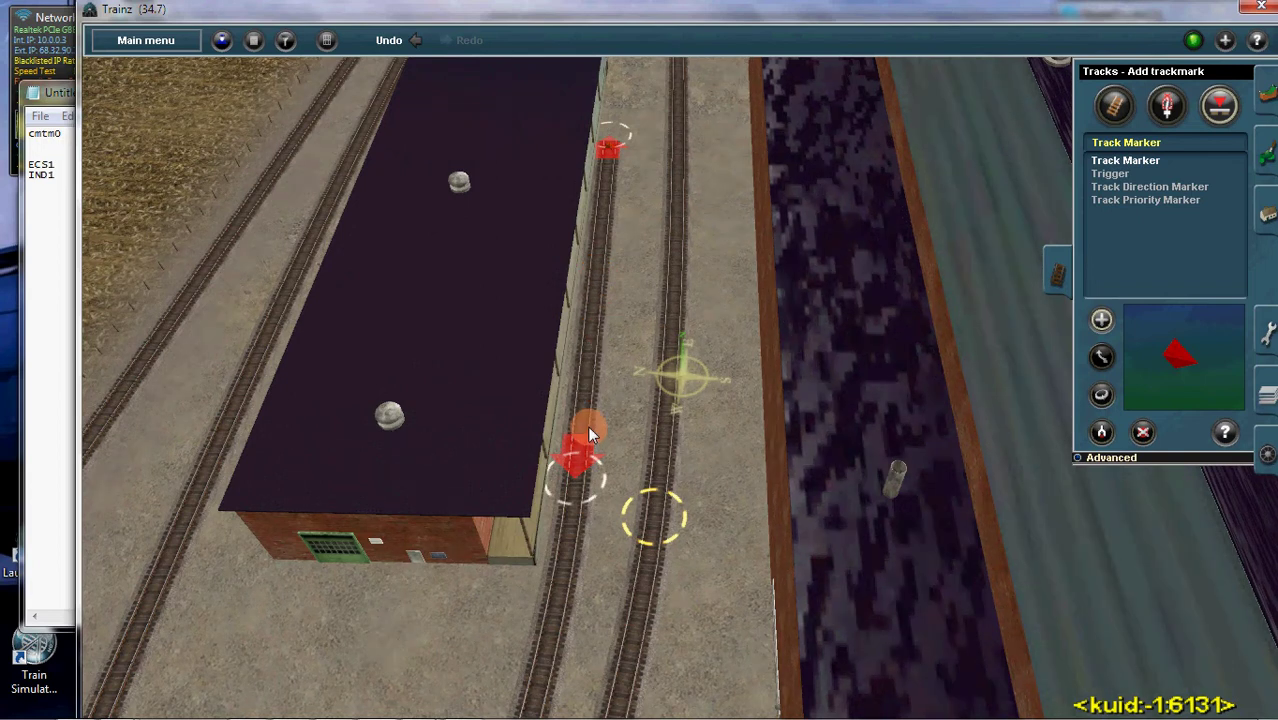
pyautogui.click(592, 316)
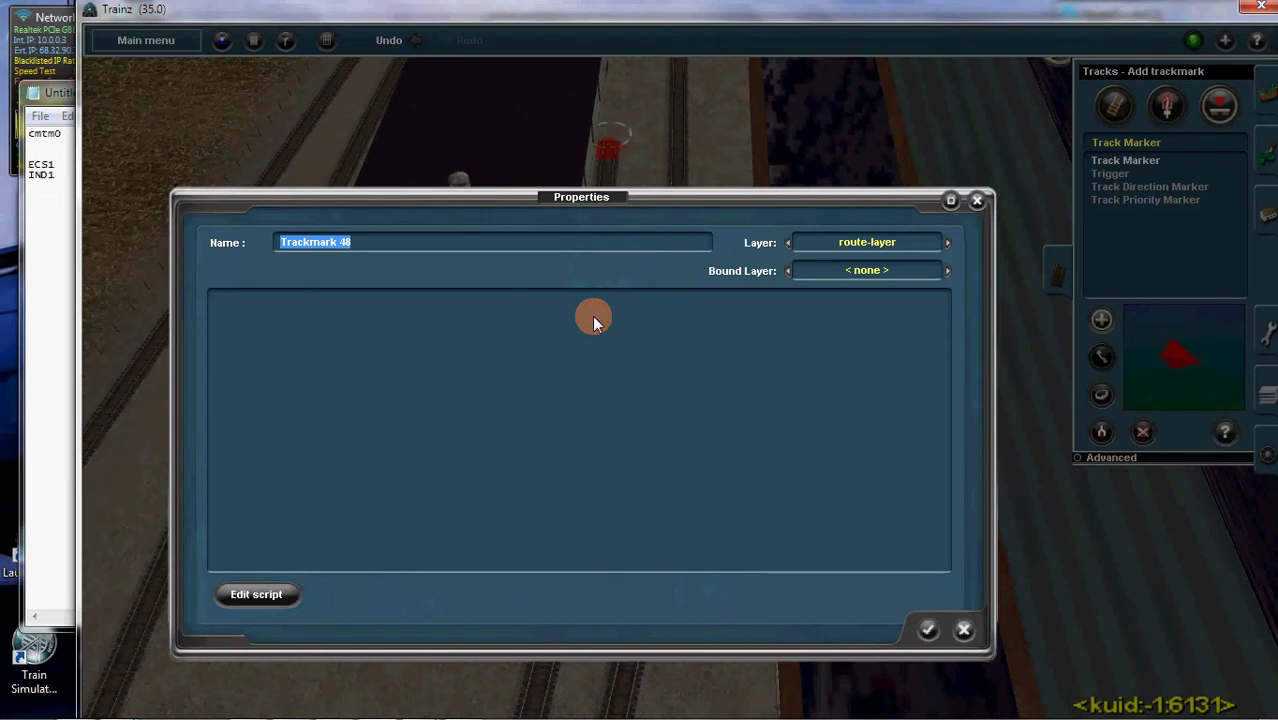
pyautogui.press('BackSpace')
pyautogui.write('IND2')
pyautogui.moveTo(336, 251); pyautogui.dragTo(269, 246)
pyautogui.hotkey('ctrl', 'c')
pyautogui.click(948, 668)
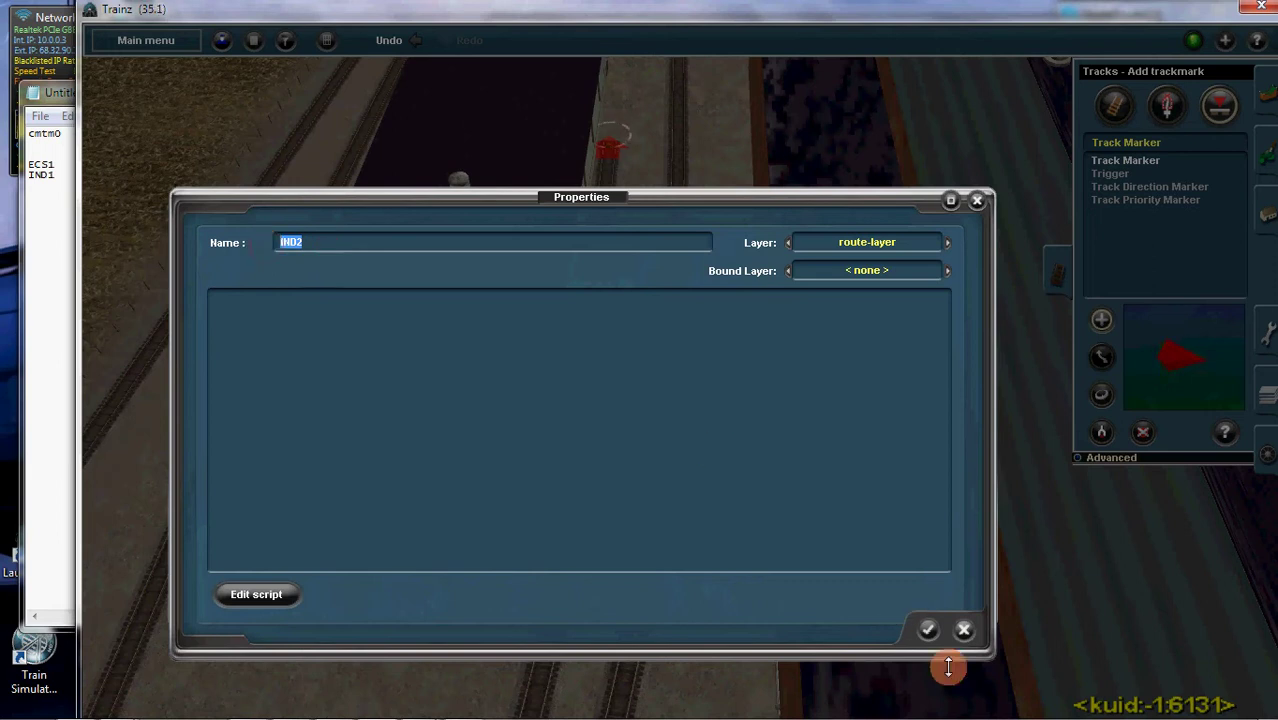
pyautogui.click(928, 630)
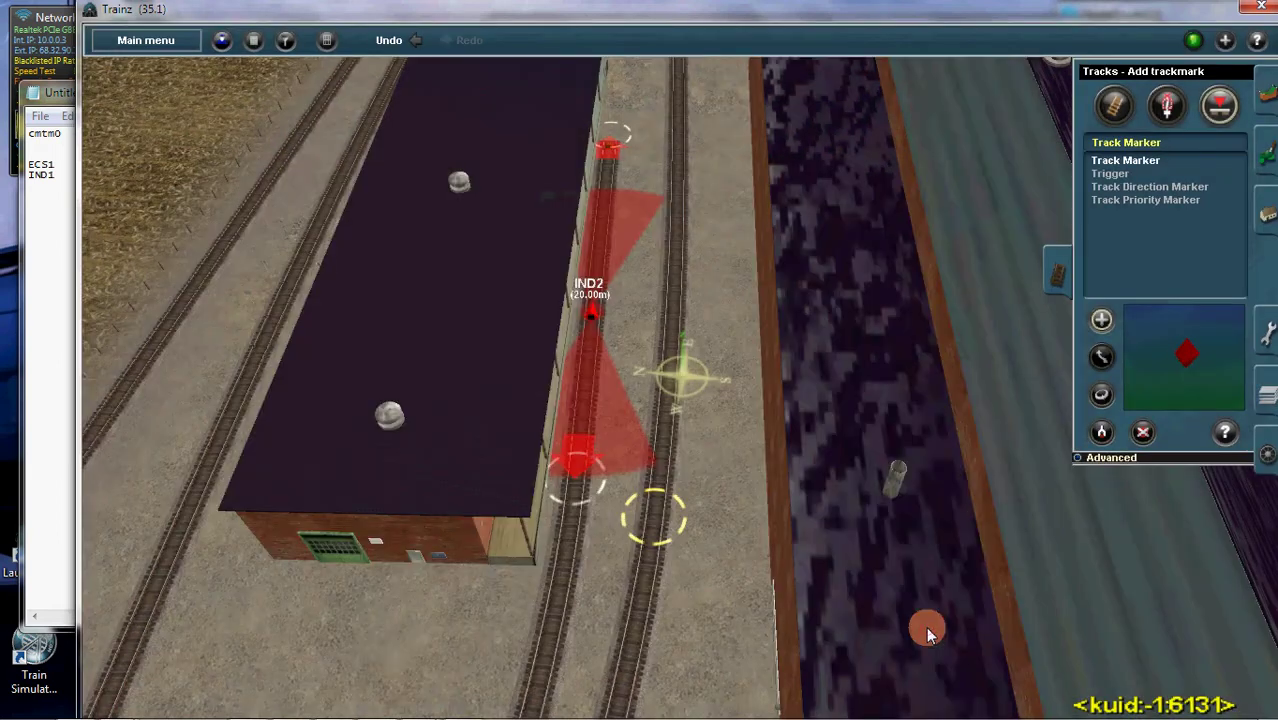
pyautogui.click(55, 185)
pyautogui.hotkey('ctrl', 'v')
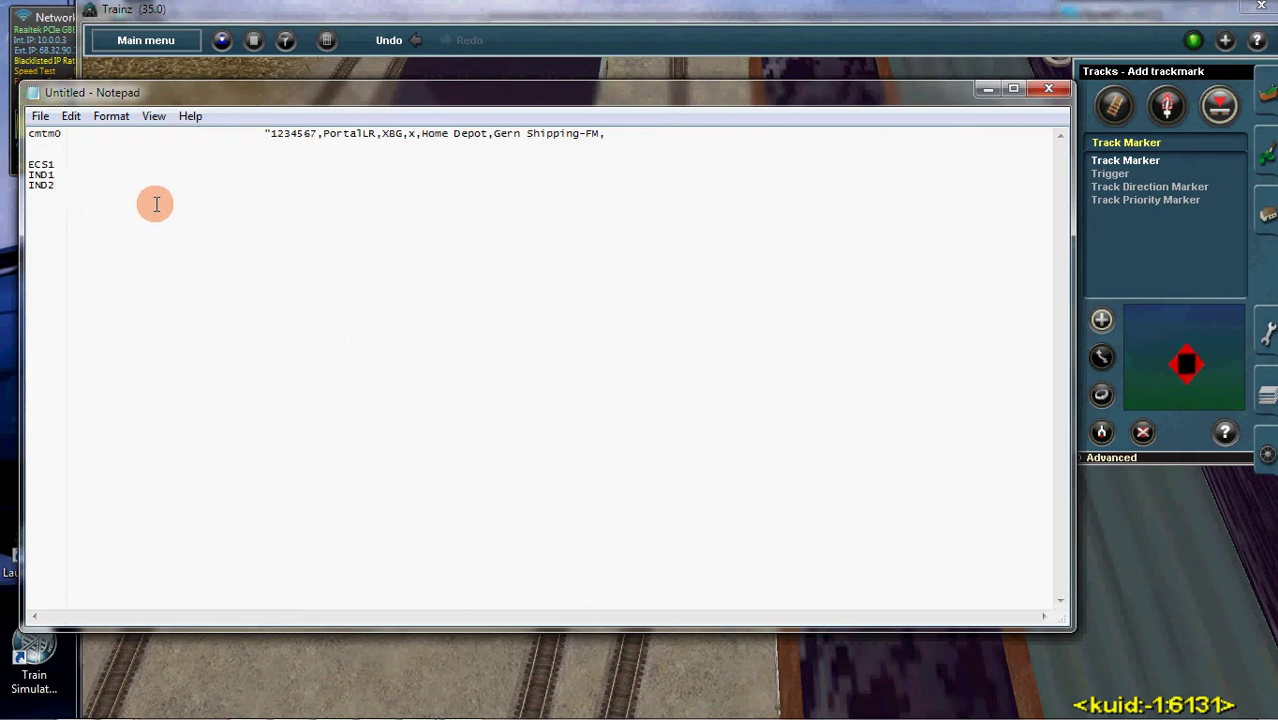
# - Return to the ECS1 stretch of track in Trainz, open the train tools and apply the saved majekear content filter
pyautogui.click(275, 10)
pyautogui.press('Up')
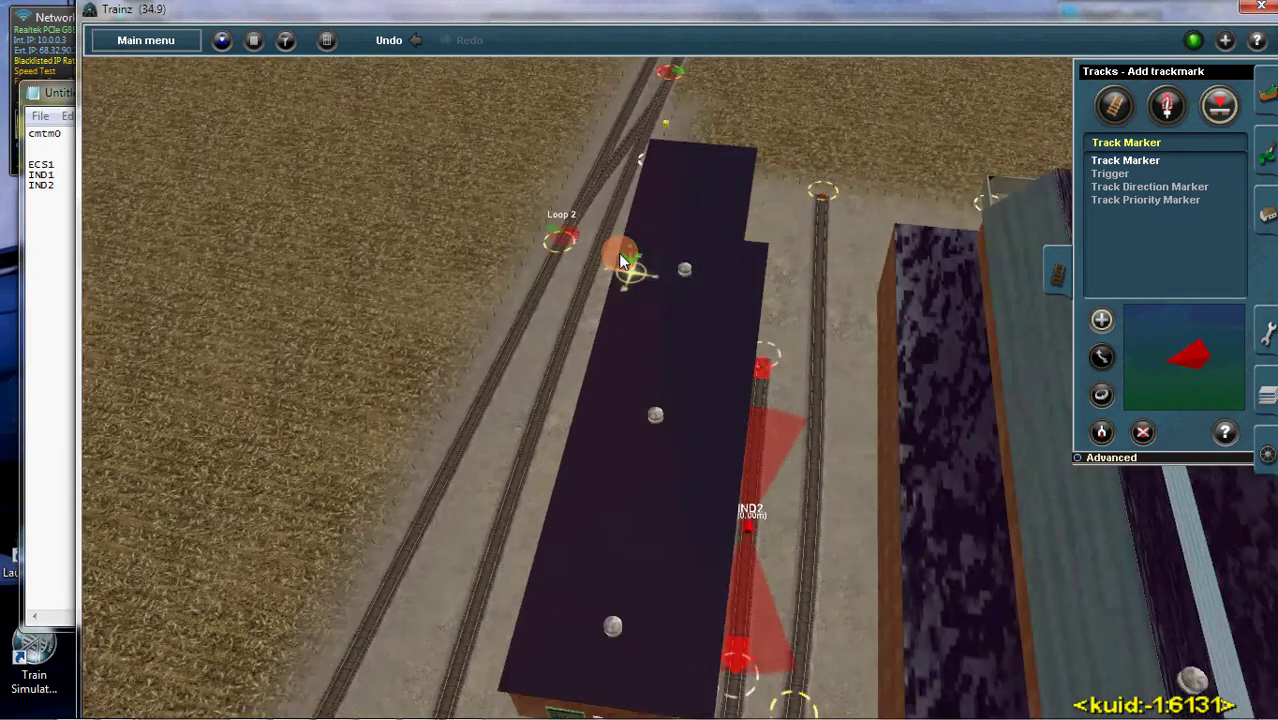
pyautogui.press('Up')
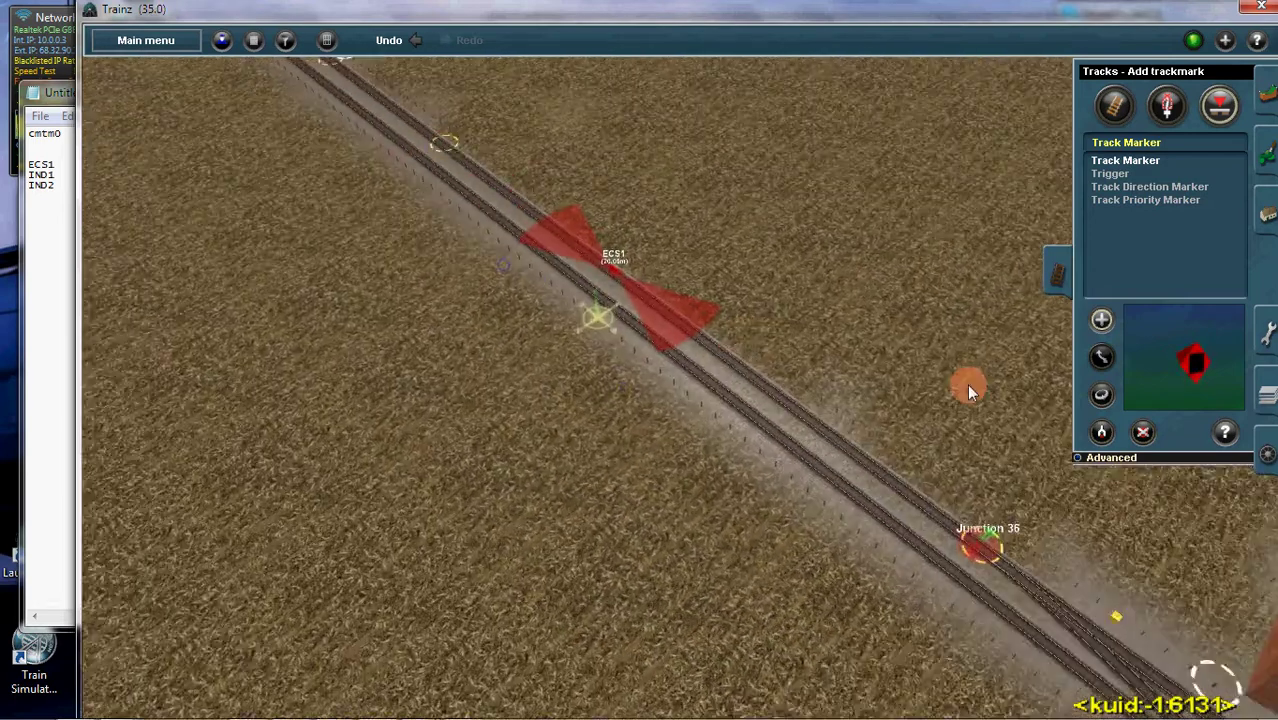
pyautogui.press('F5')
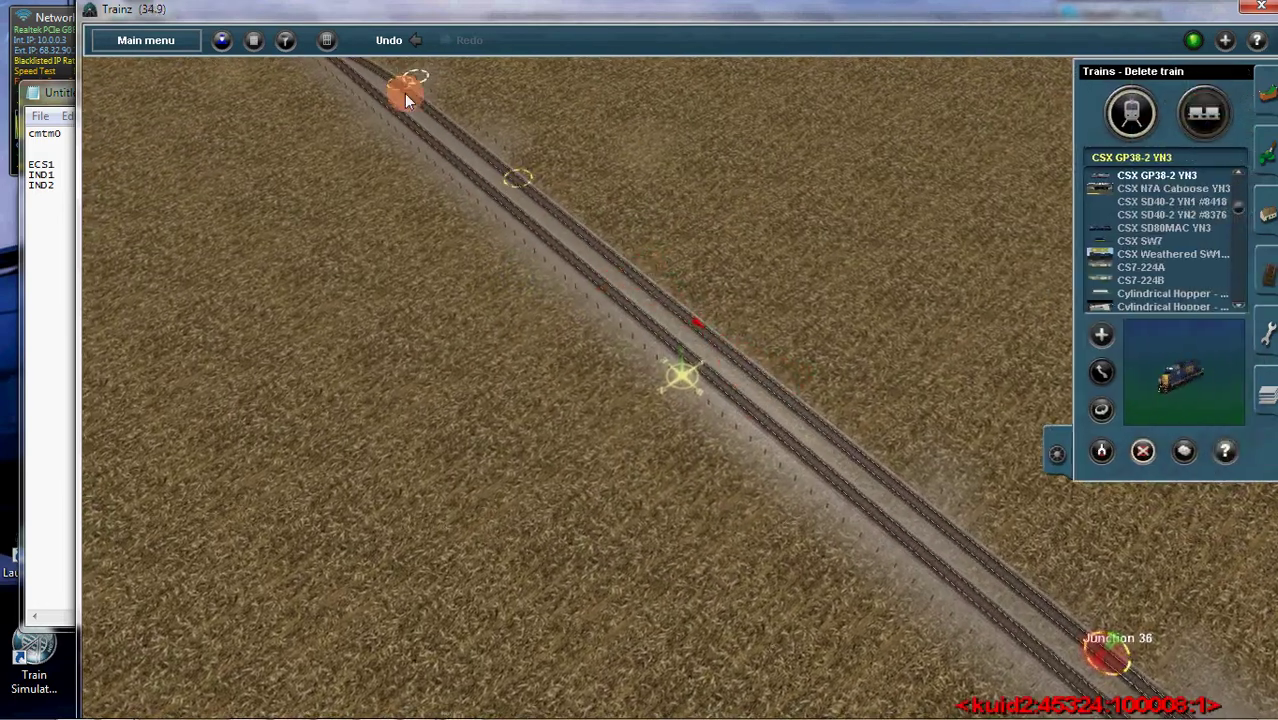
pyautogui.click(288, 39)
pyautogui.click(316, 71)
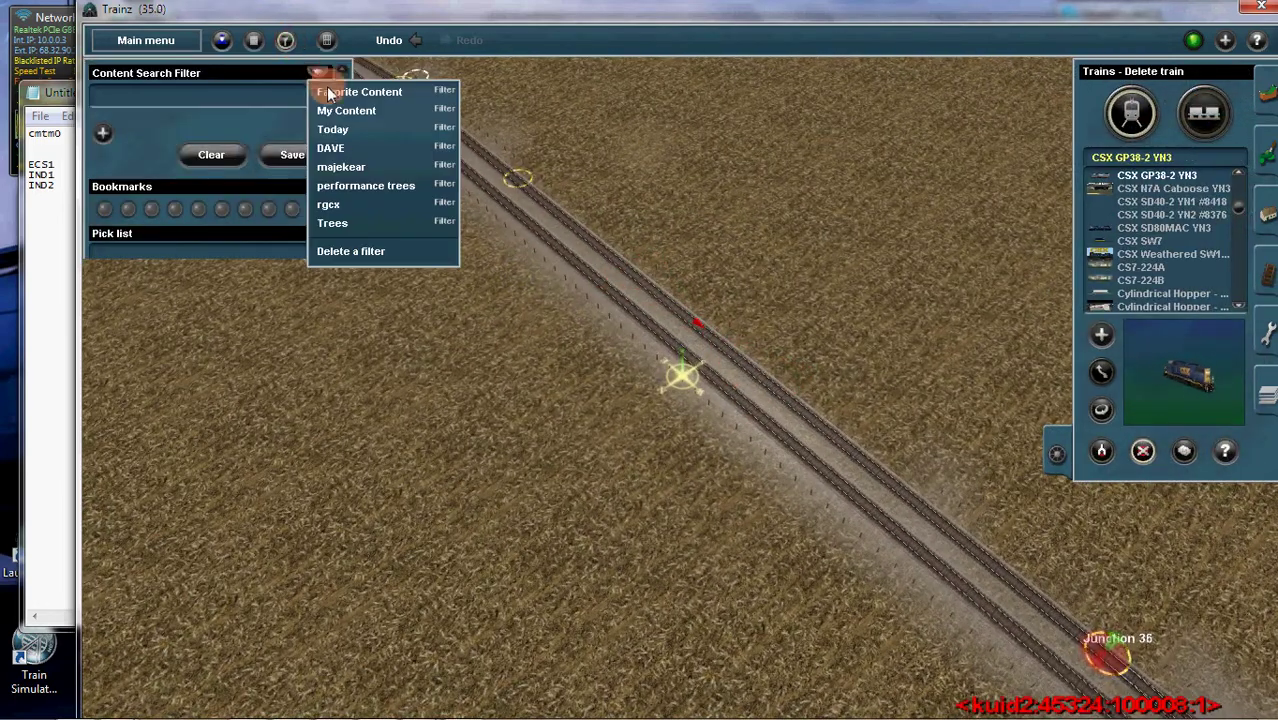
pyautogui.click(355, 167)
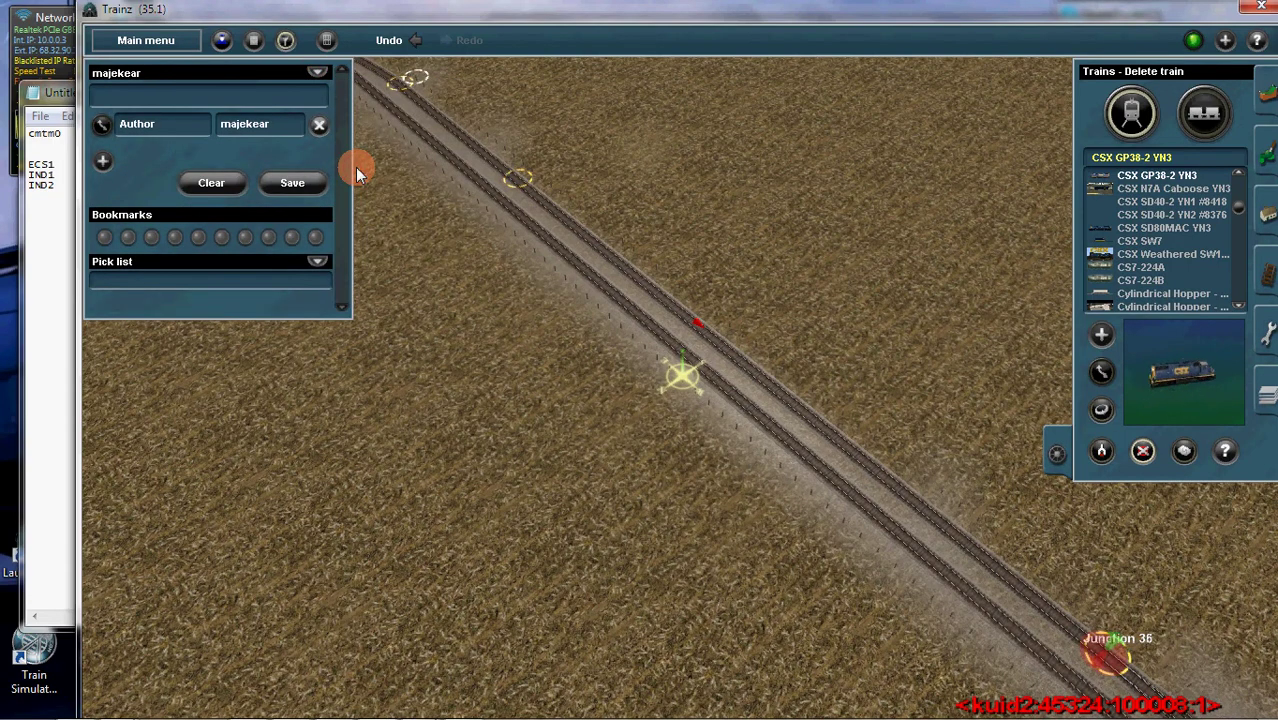
# - Browse the rolling stock by majekear and switch the content search to the saved rgcx filter
pyautogui.click(1160, 210)
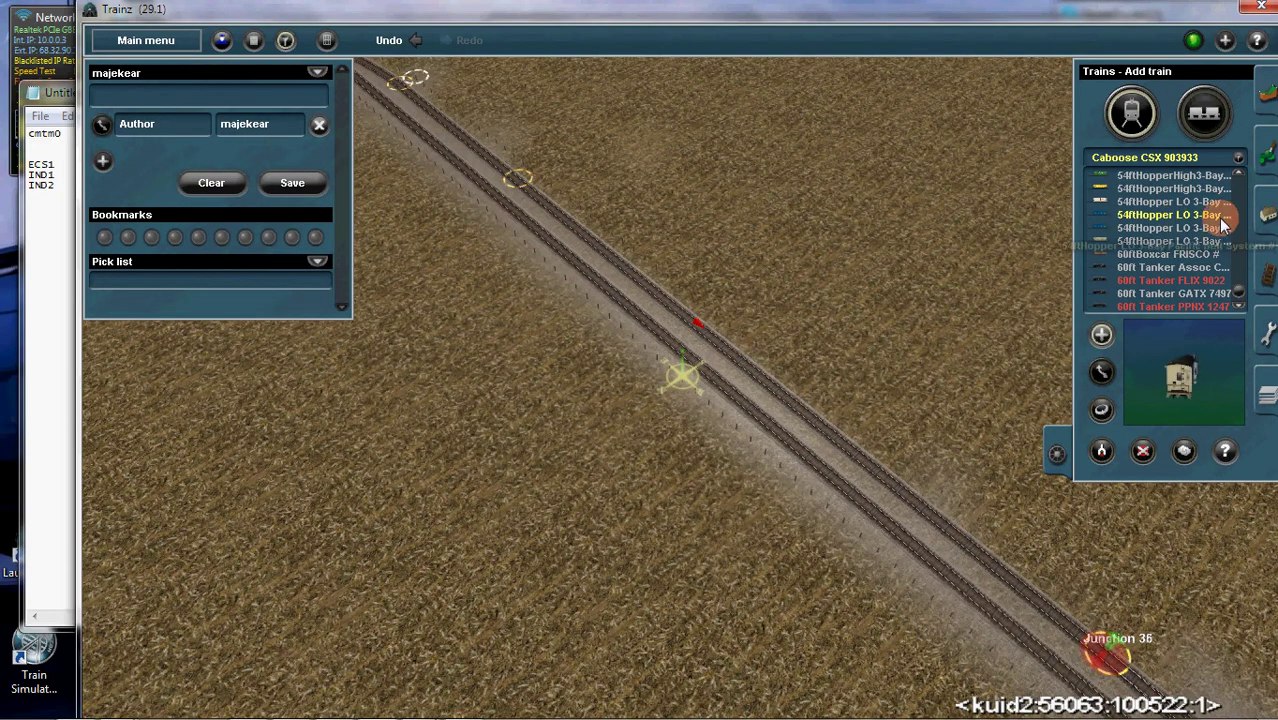
pyautogui.scroll(3, 1190, 240)
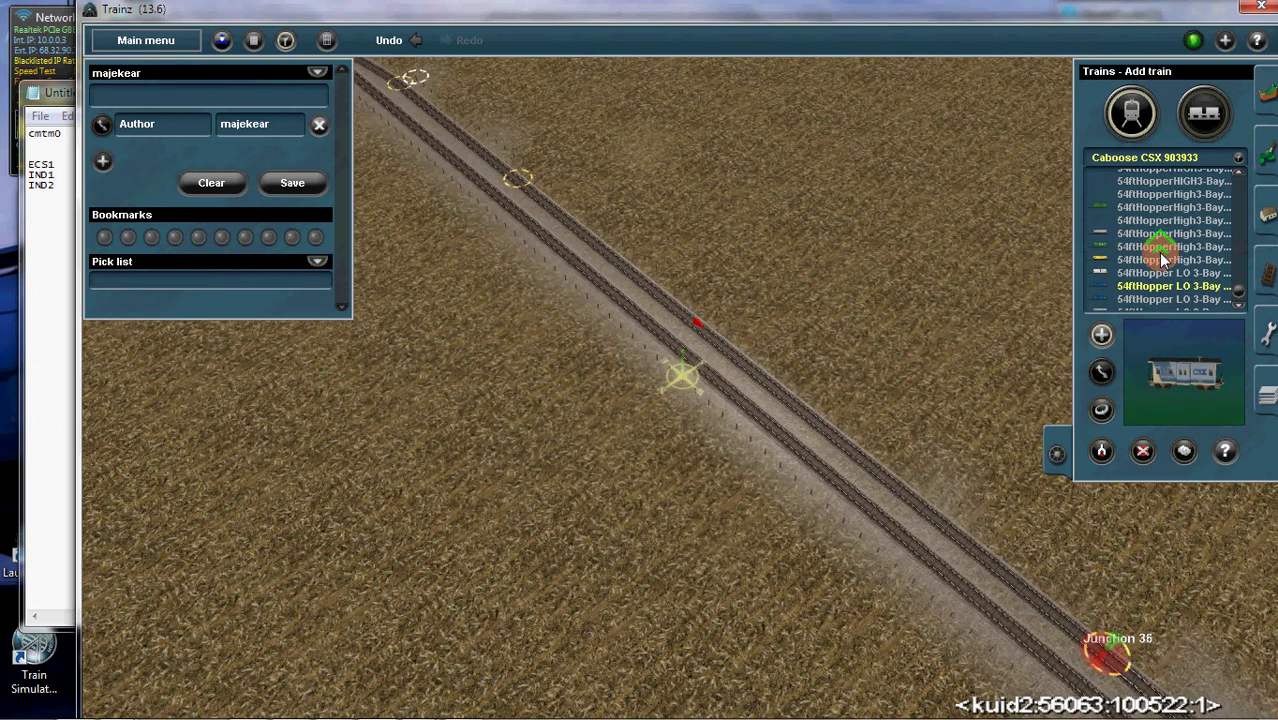
pyautogui.scroll(5, 1160, 258)
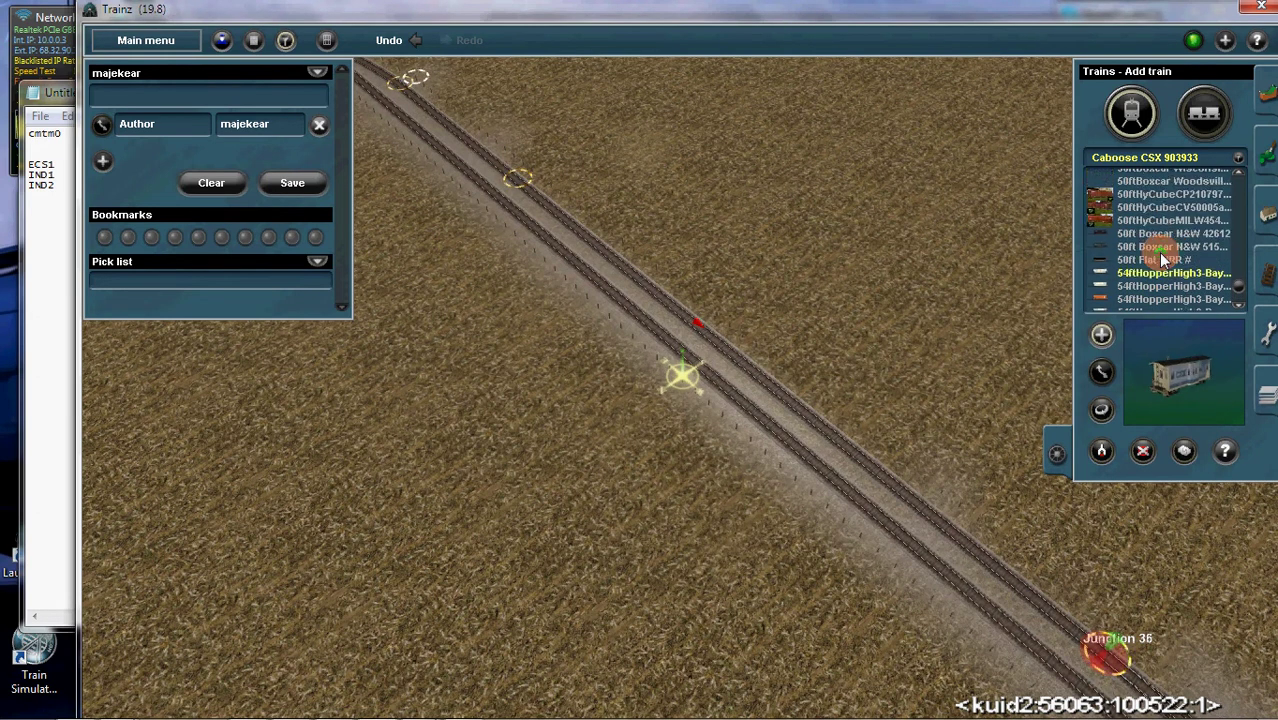
pyautogui.scroll(3, 1158, 258)
pyautogui.click(316, 72)
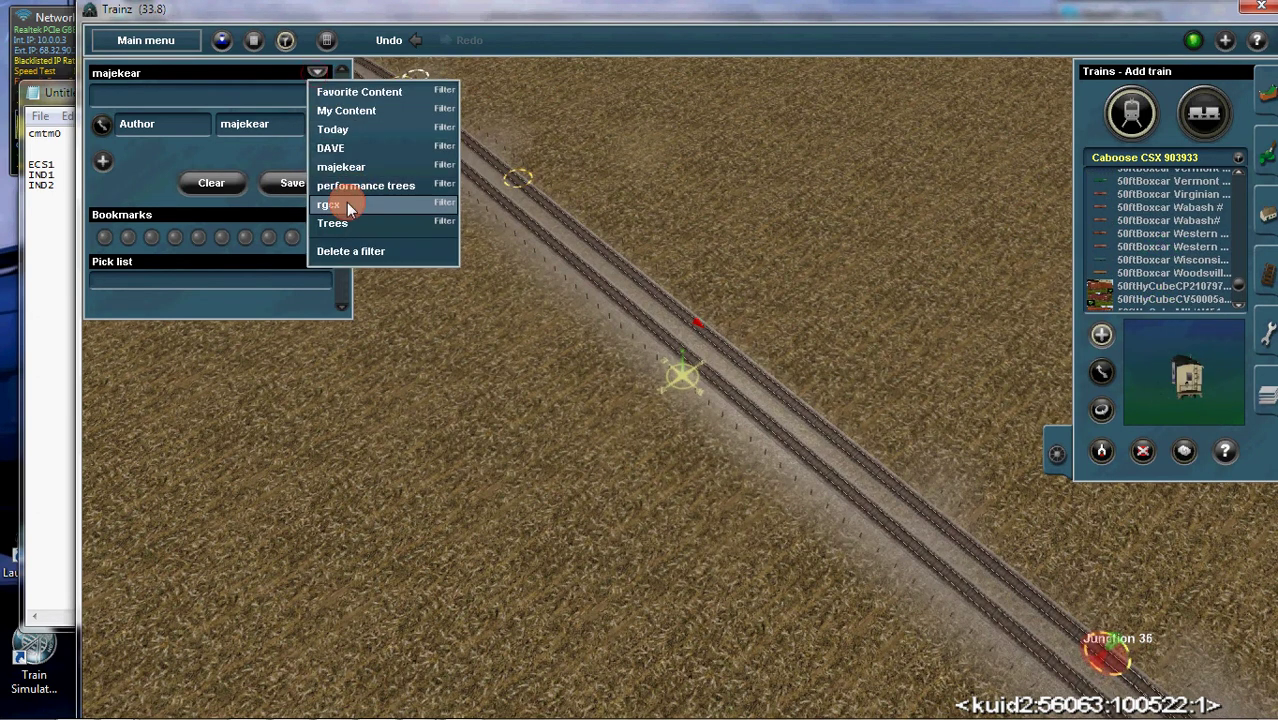
pyautogui.click(347, 207)
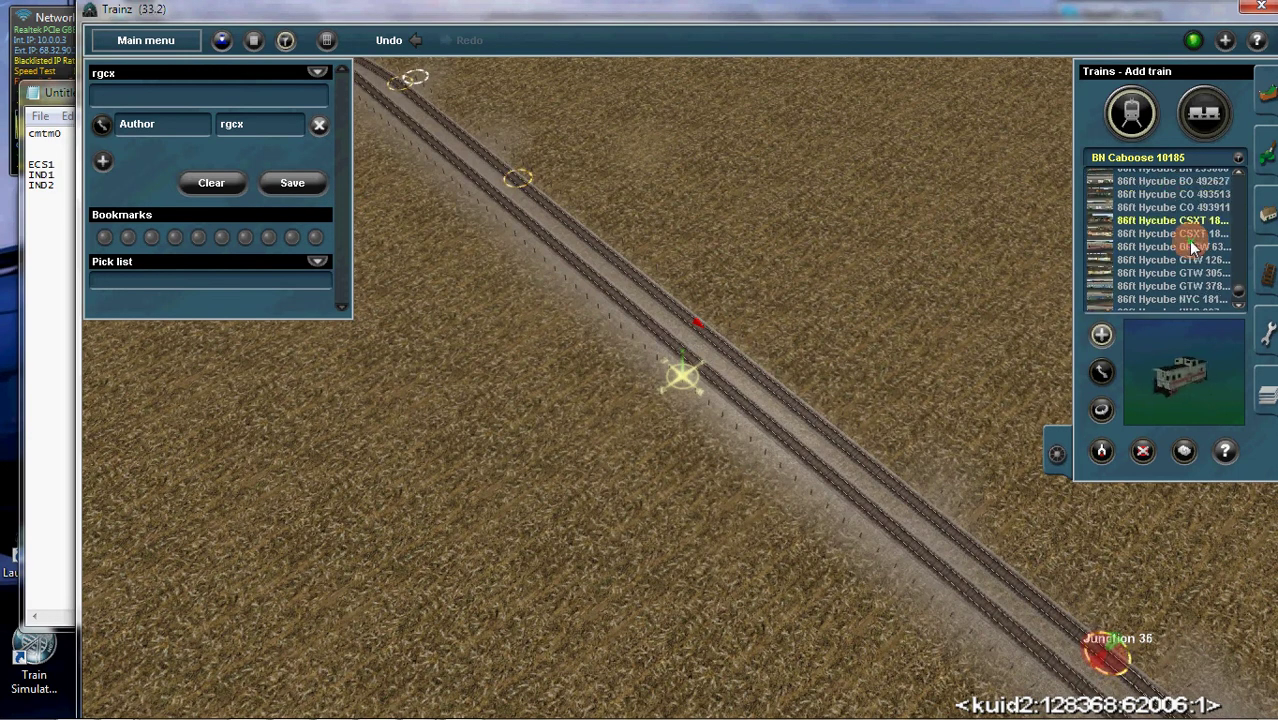
# - Place an 86ft Hycube CSXT 180690 boxcar and an 86ft Hycube GTW 378223 boxcar end to end on the ECS1 track
pyautogui.click(1185, 220)
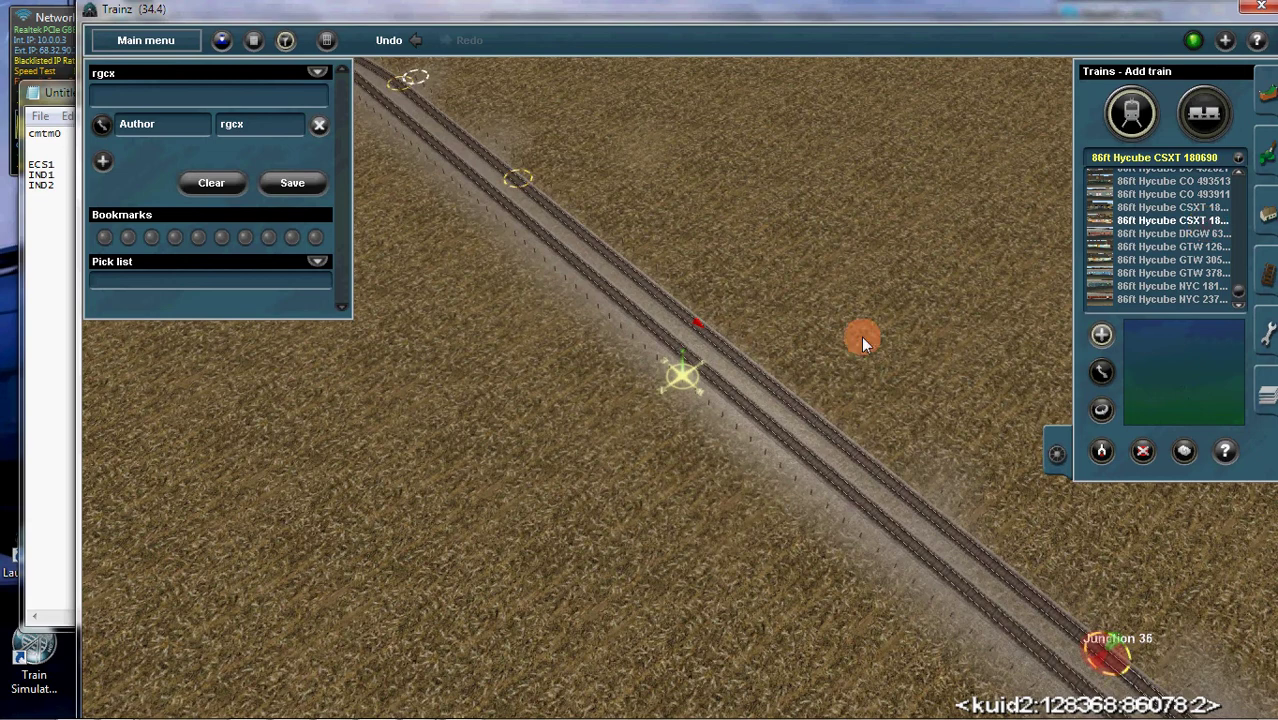
pyautogui.click(660, 300)
pyautogui.click(1172, 272)
pyautogui.click(708, 324)
# - Filter the rolling stock by the text CSX and remove the author criterion
pyautogui.click(207, 96)
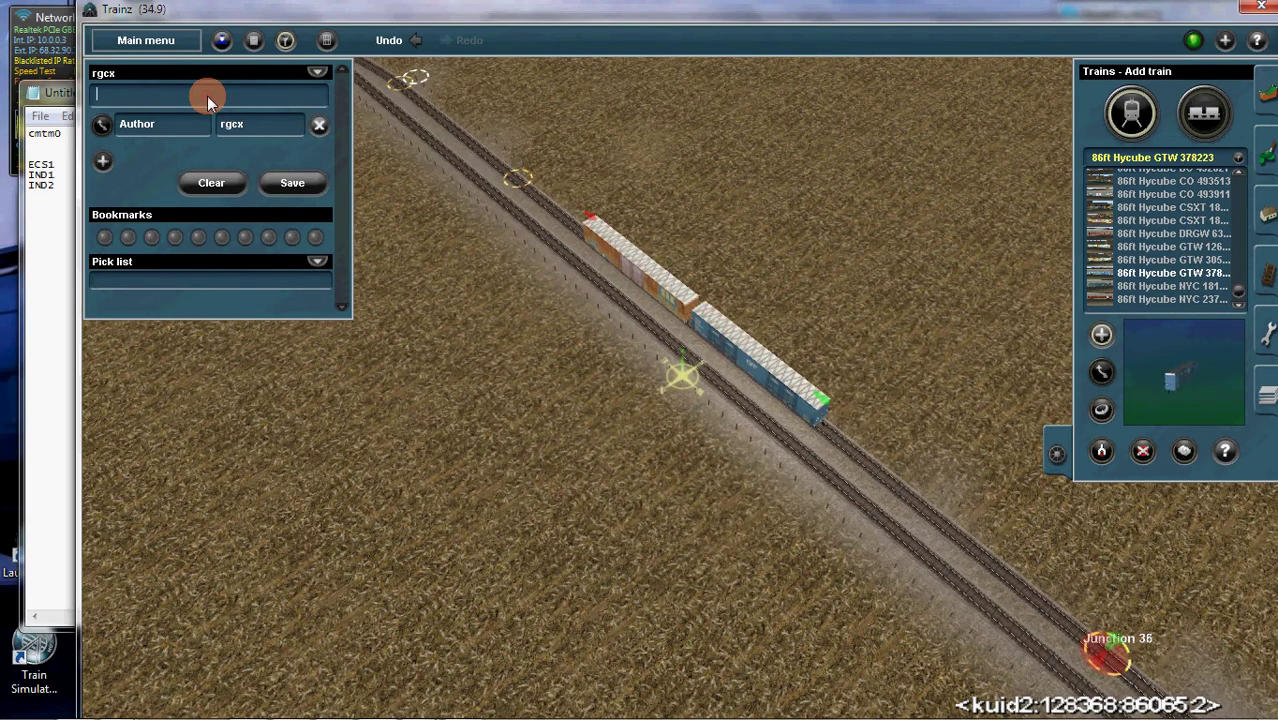
pyautogui.write('CSX')
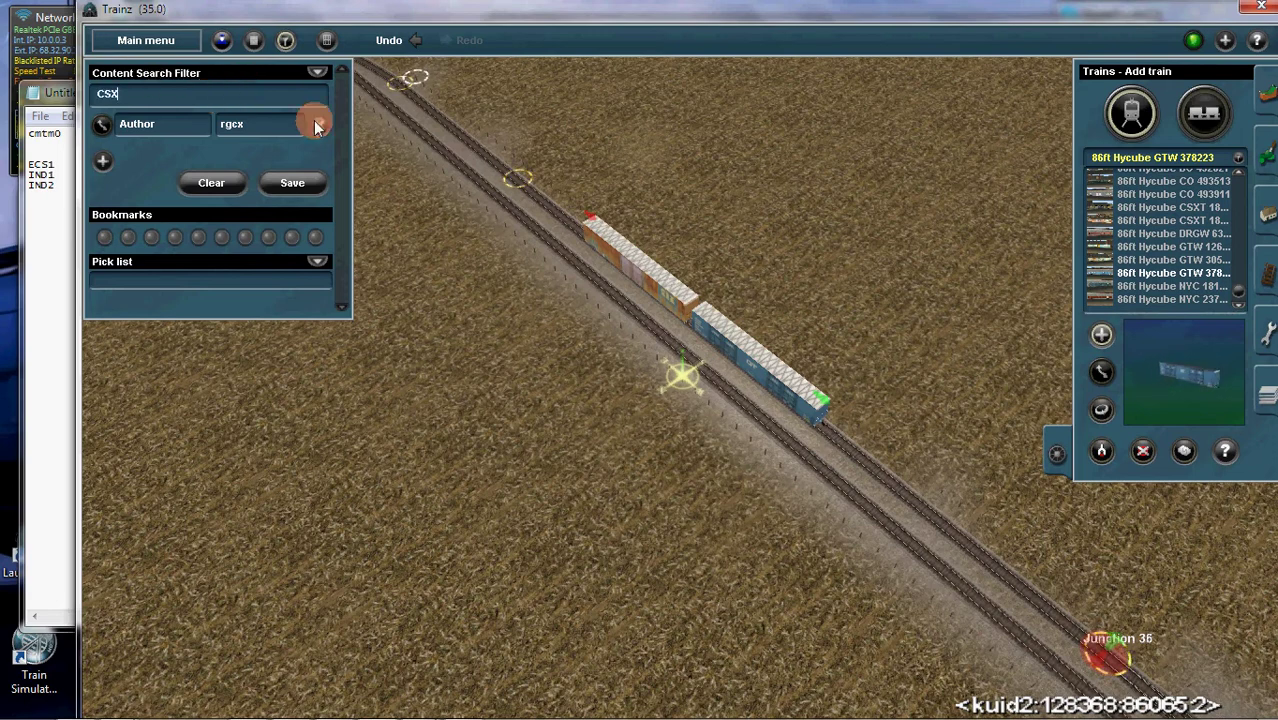
pyautogui.click(321, 125)
# - Place a CSX GP38-2 YN3 locomotive on the parallel track beside the boxcars and turn it around
pyautogui.scroll(5, 1150, 228)
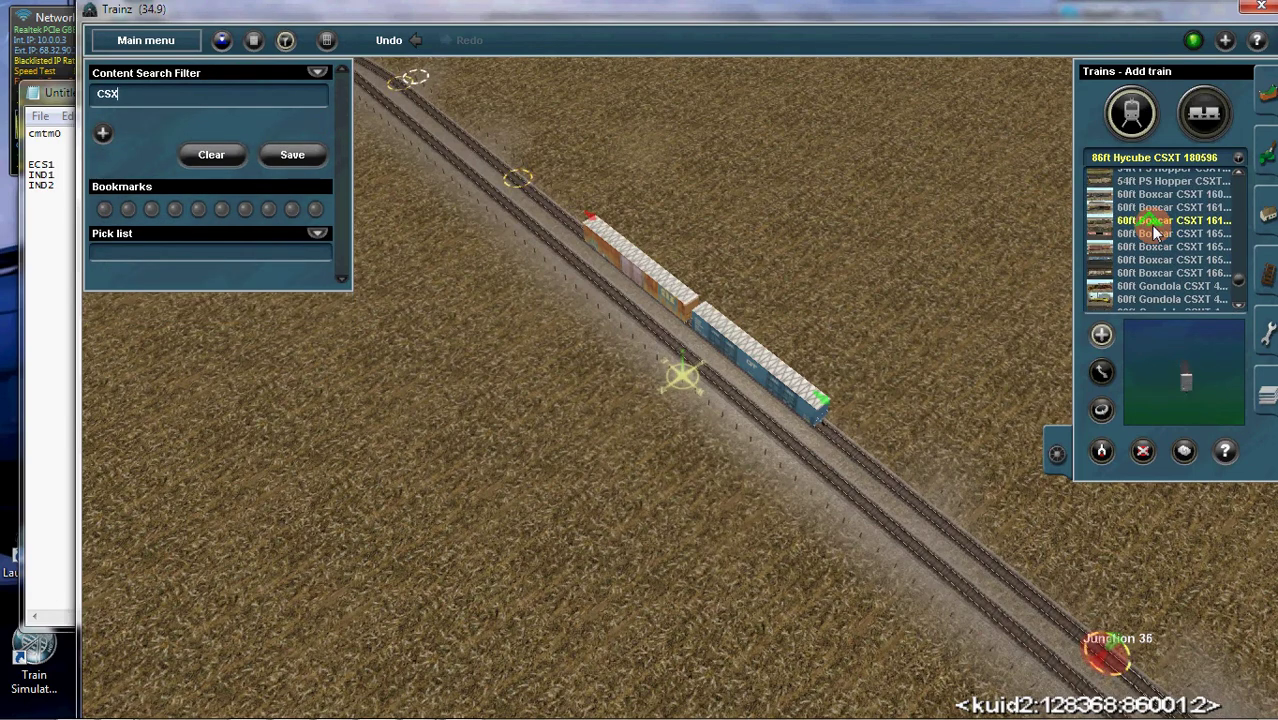
pyautogui.scroll(3, 1155, 232)
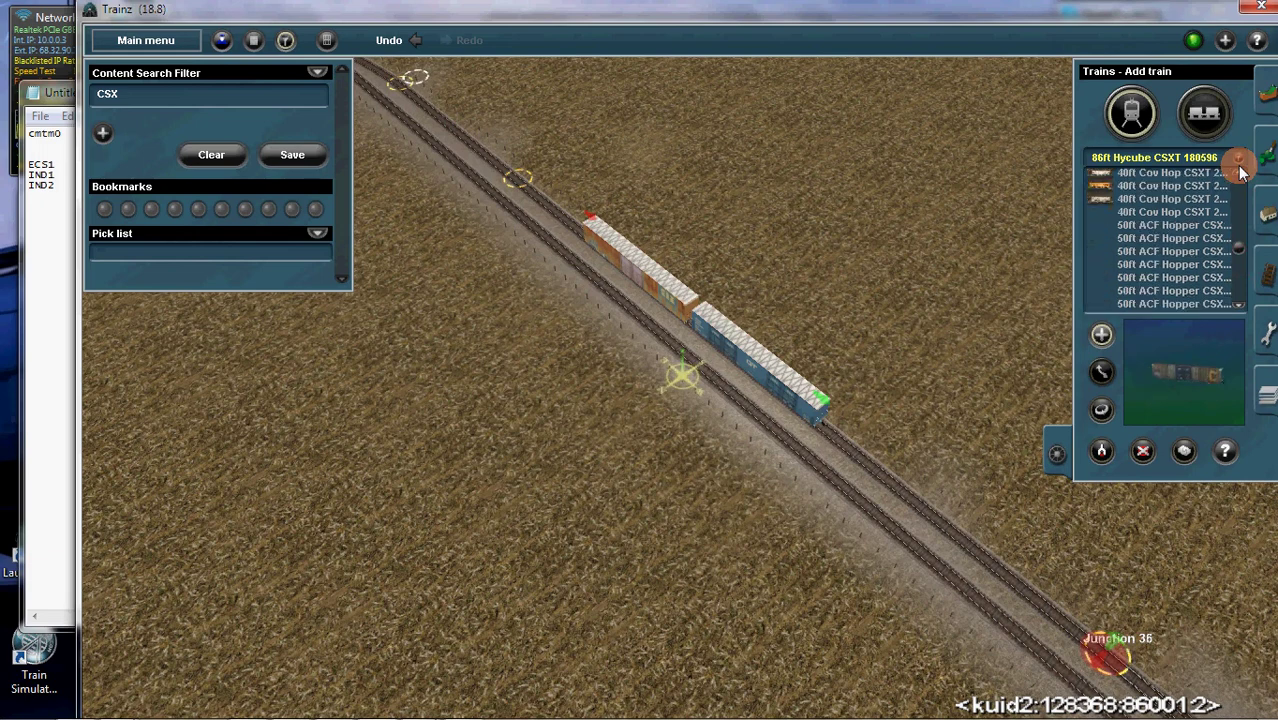
pyautogui.moveTo(1240, 250); pyautogui.dragTo(1240, 215)
pyautogui.scroll(1, 1210, 205)
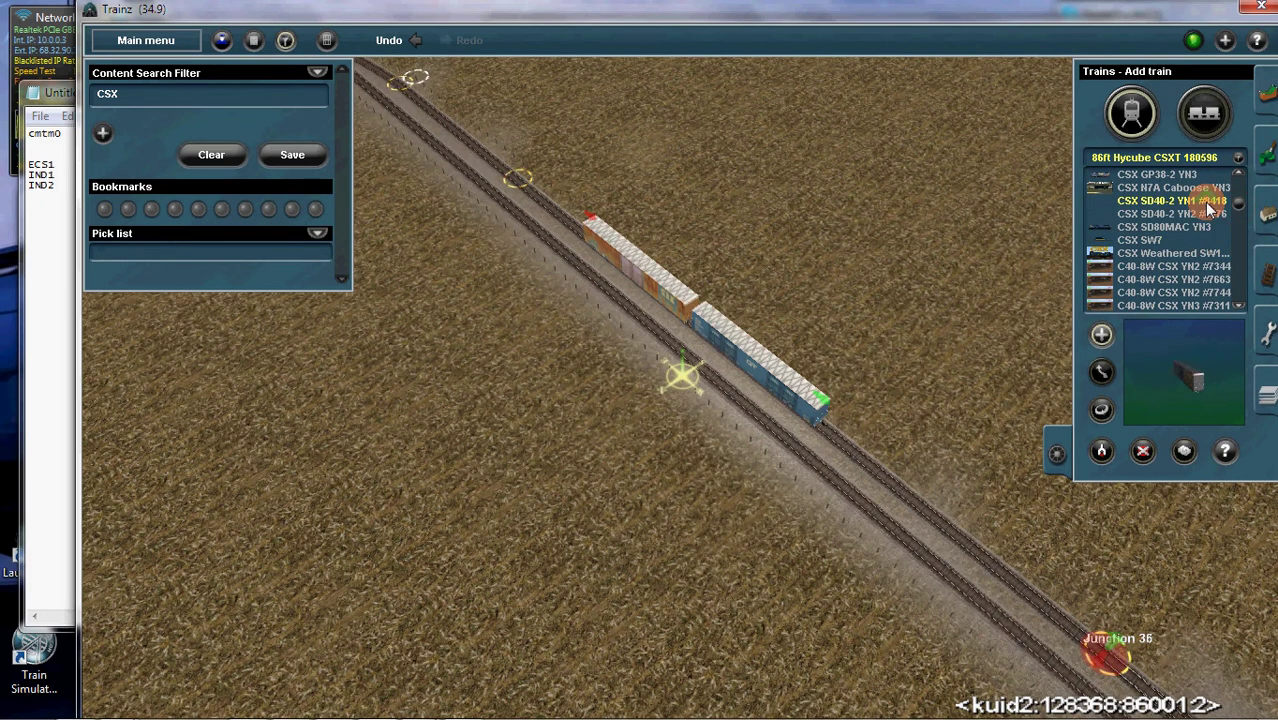
pyautogui.scroll(2, 1210, 205)
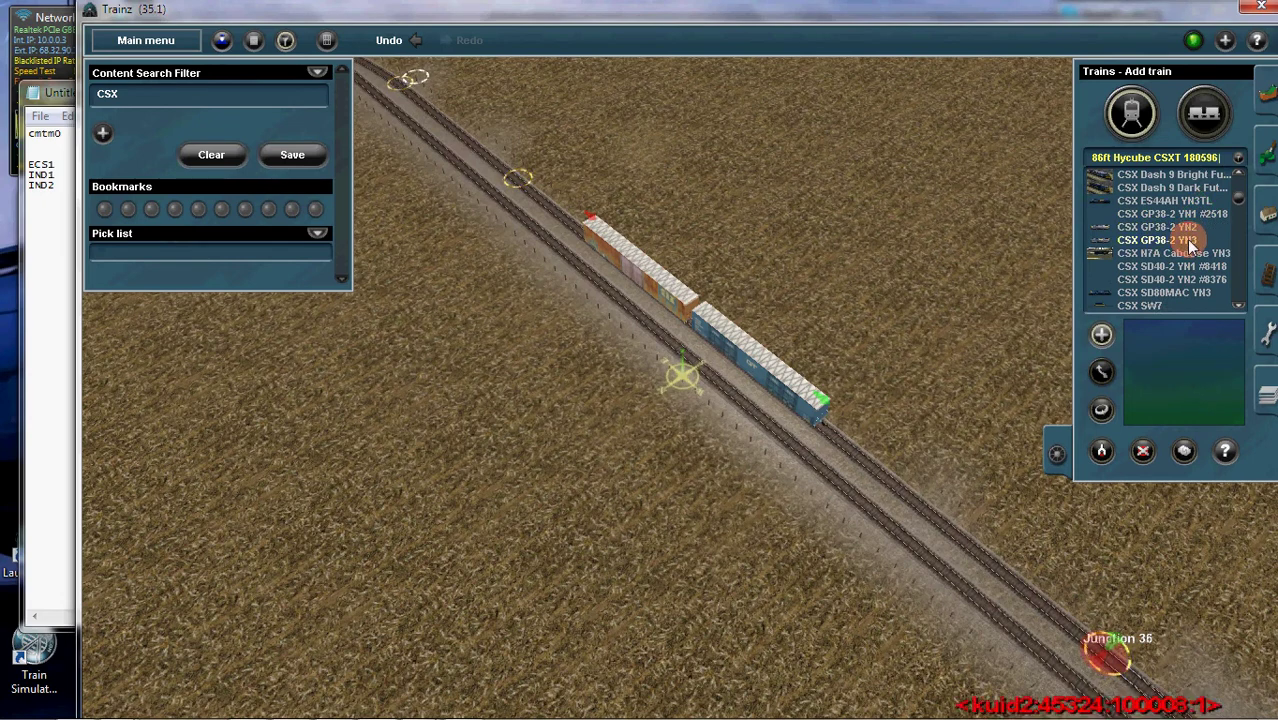
pyautogui.click(1190, 242)
pyautogui.click(545, 233)
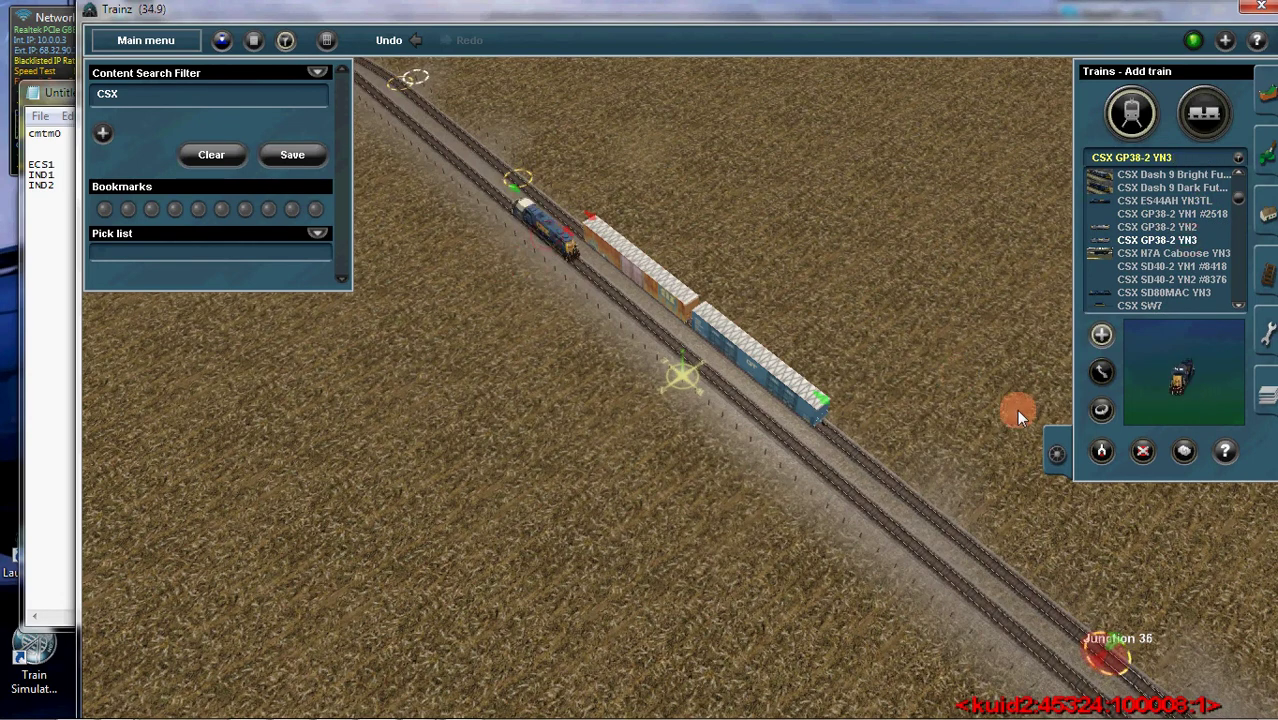
pyautogui.click(1101, 409)
pyautogui.click(531, 232)
# - Delete the CMTMSystem4 Install Rule from the UM urban switching module session's rules and accept the session changes
pyautogui.click(252, 40)
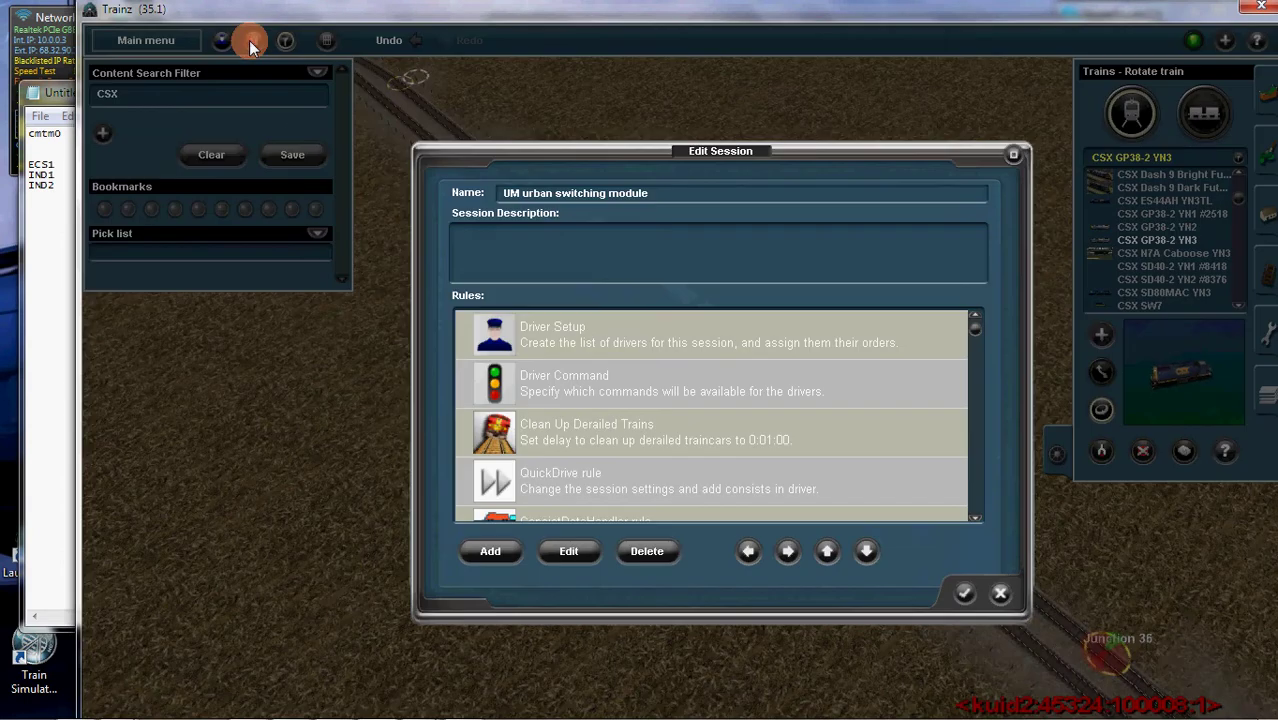
pyautogui.scroll(-2, 591, 446)
pyautogui.click(585, 460)
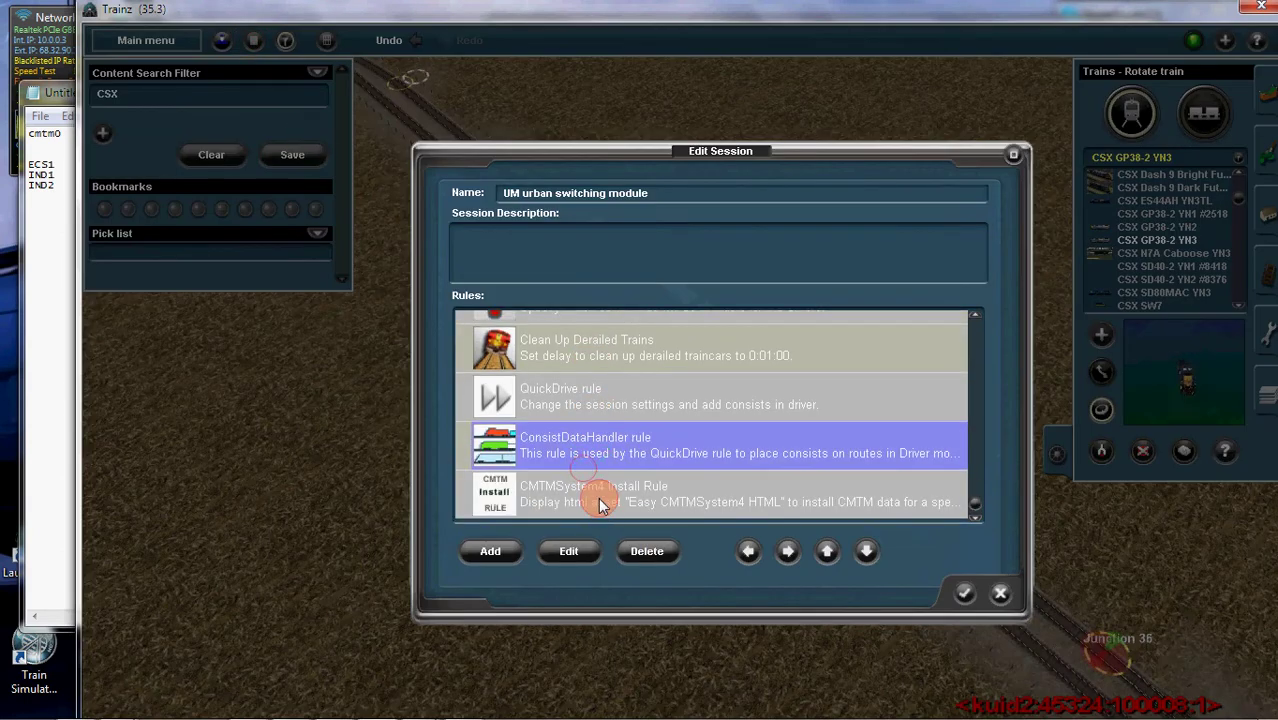
pyautogui.click(598, 497)
pyautogui.click(647, 551)
pyautogui.click(845, 428)
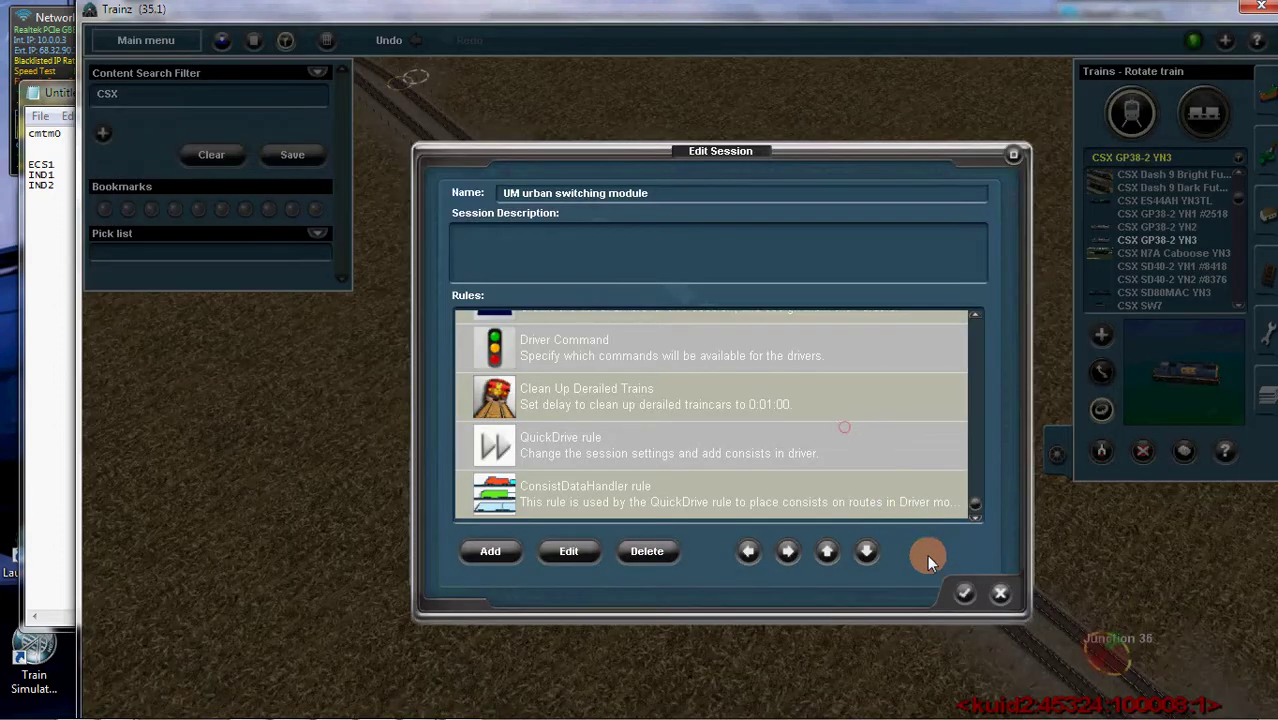
pyautogui.click(964, 593)
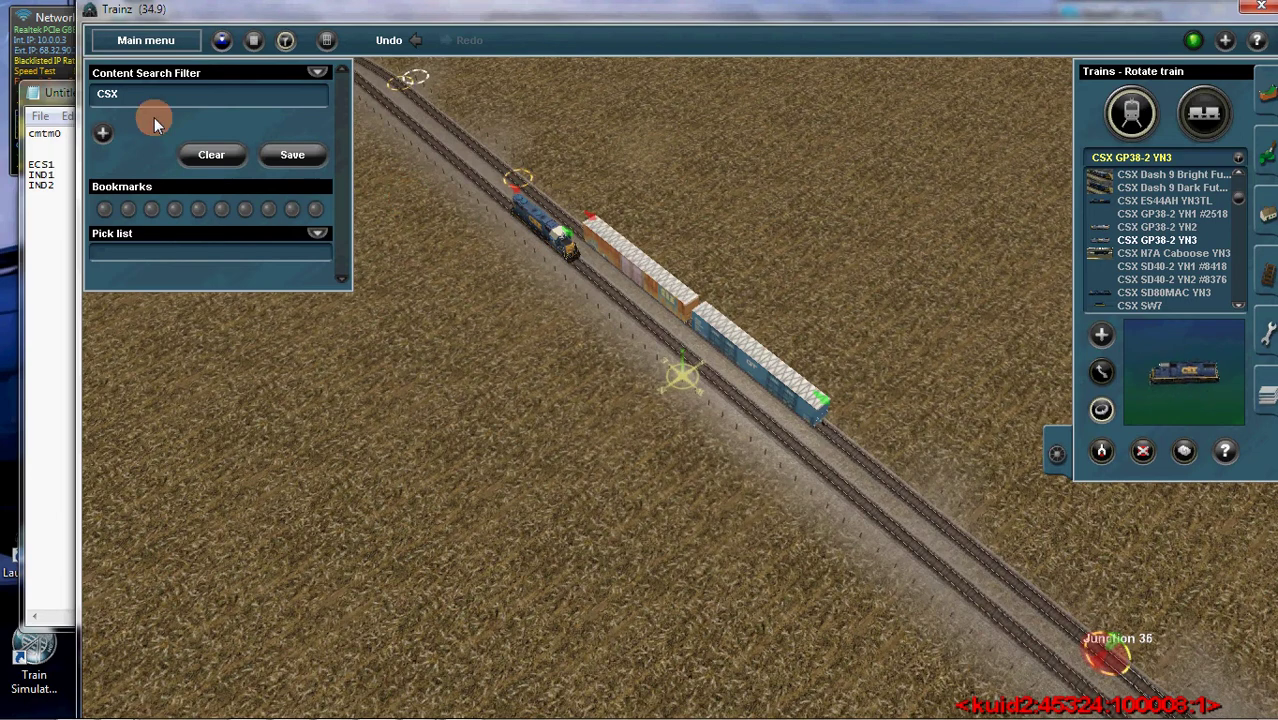
# - Switch to Content Manager and close all open Windows Explorer windows
pyautogui.click(55, 93)
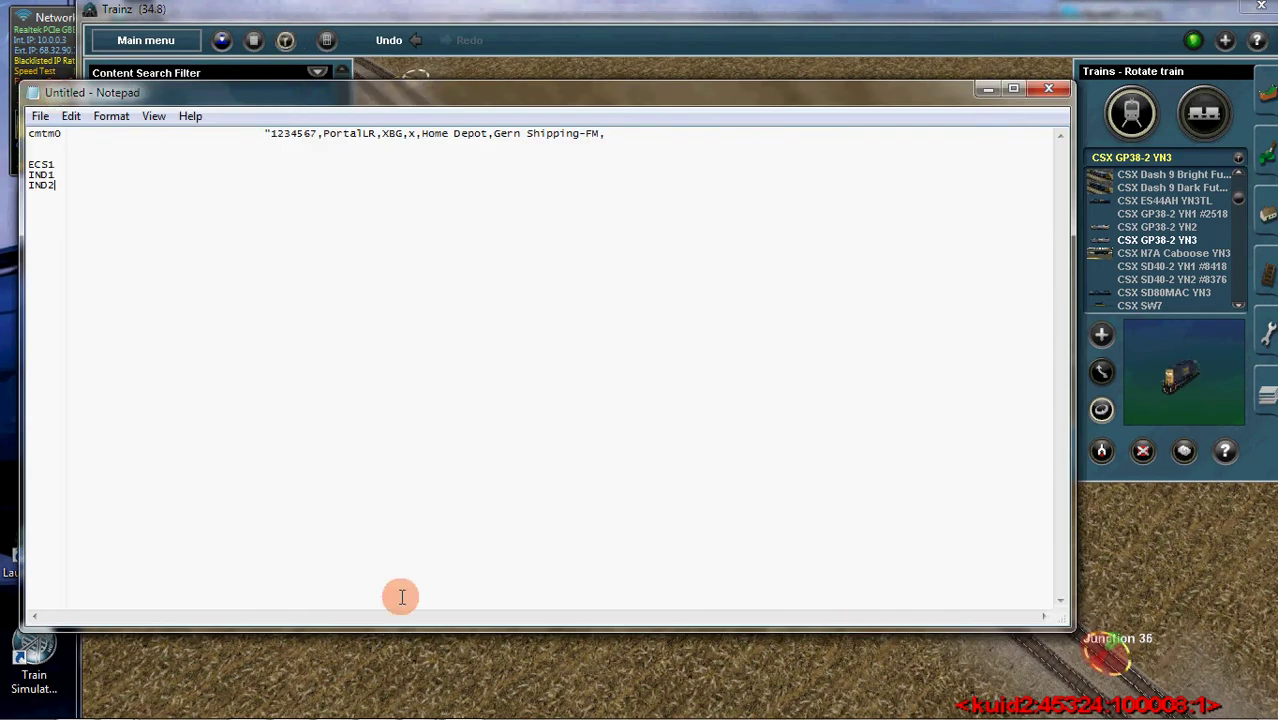
pyautogui.moveTo(445, 712)
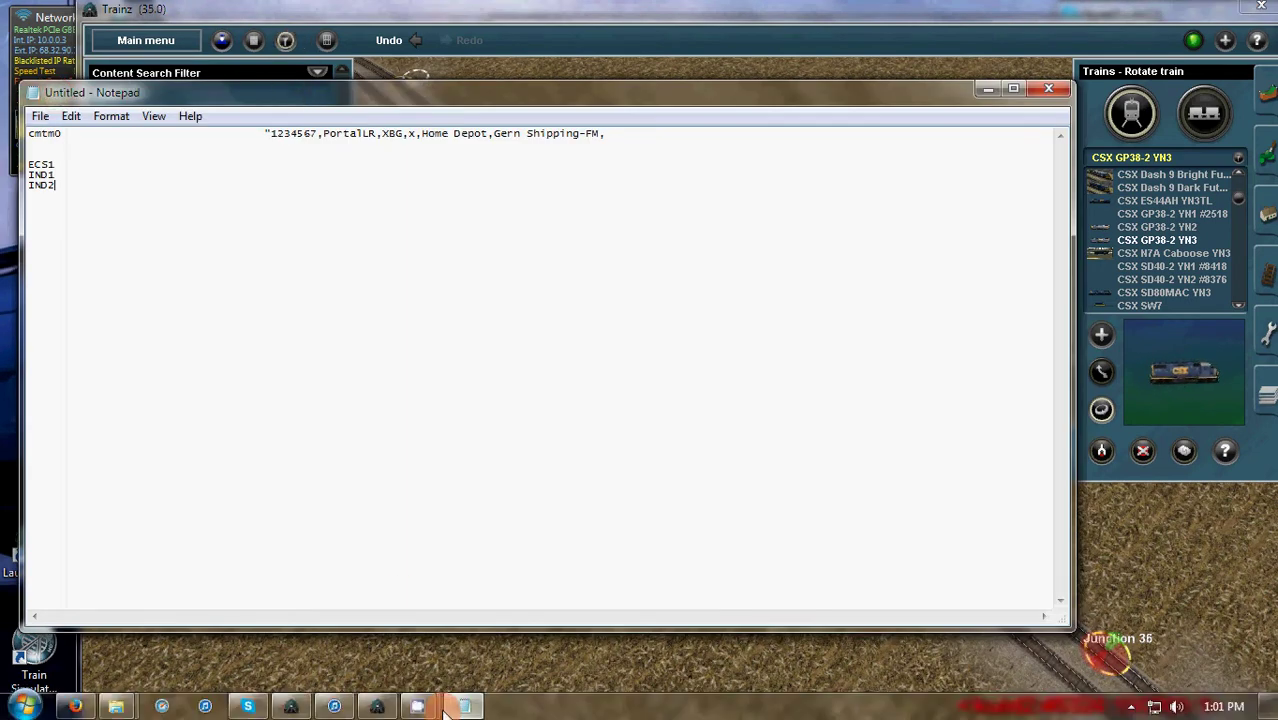
pyautogui.click(338, 707)
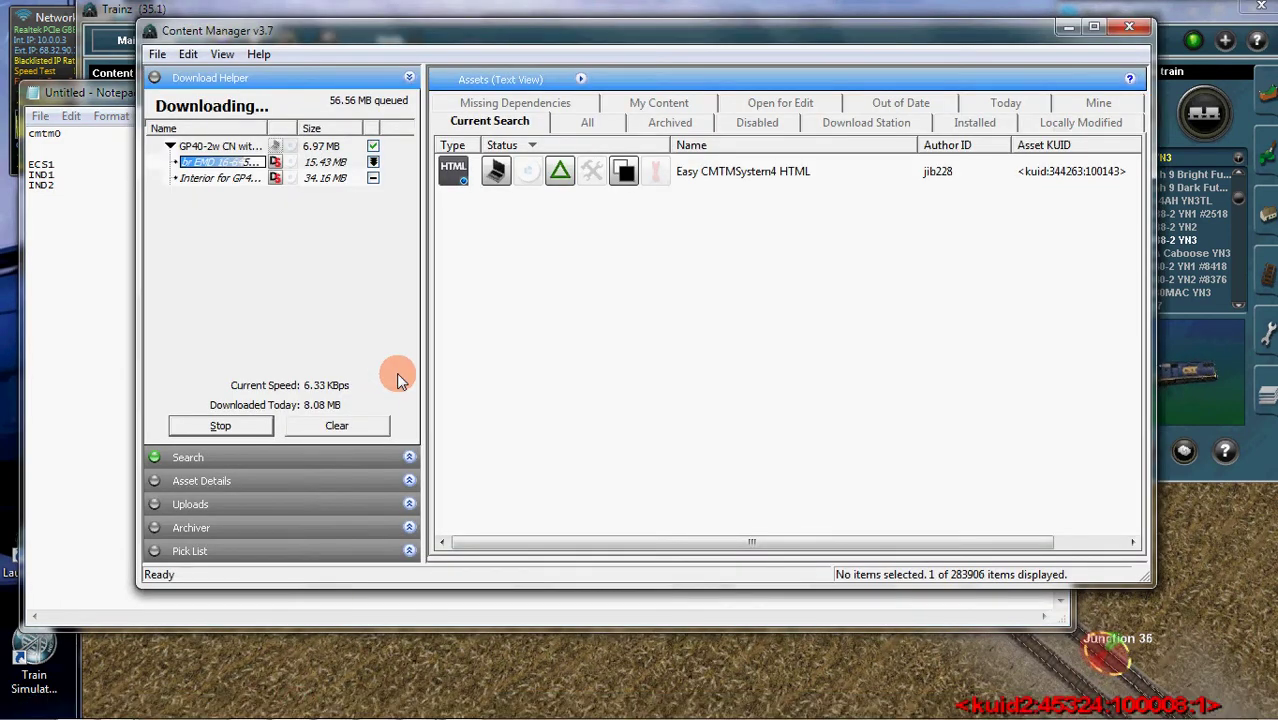
pyautogui.rightClick(115, 707)
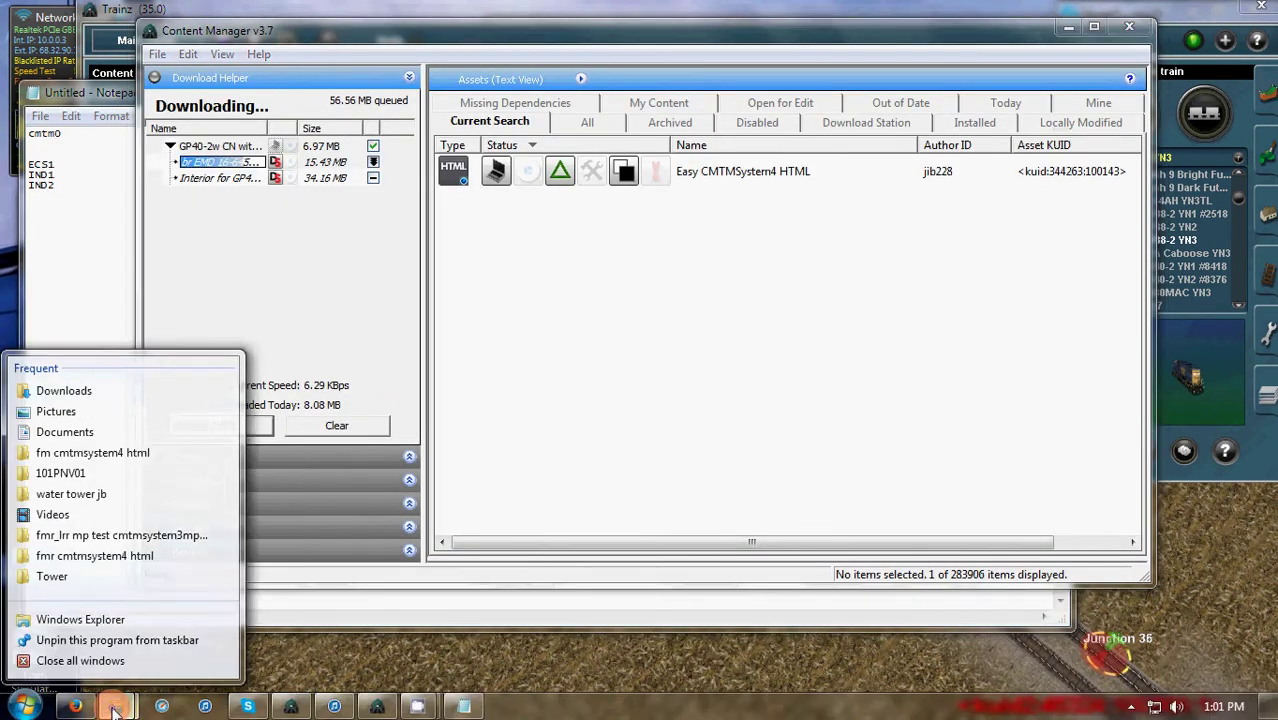
pyautogui.click(90, 661)
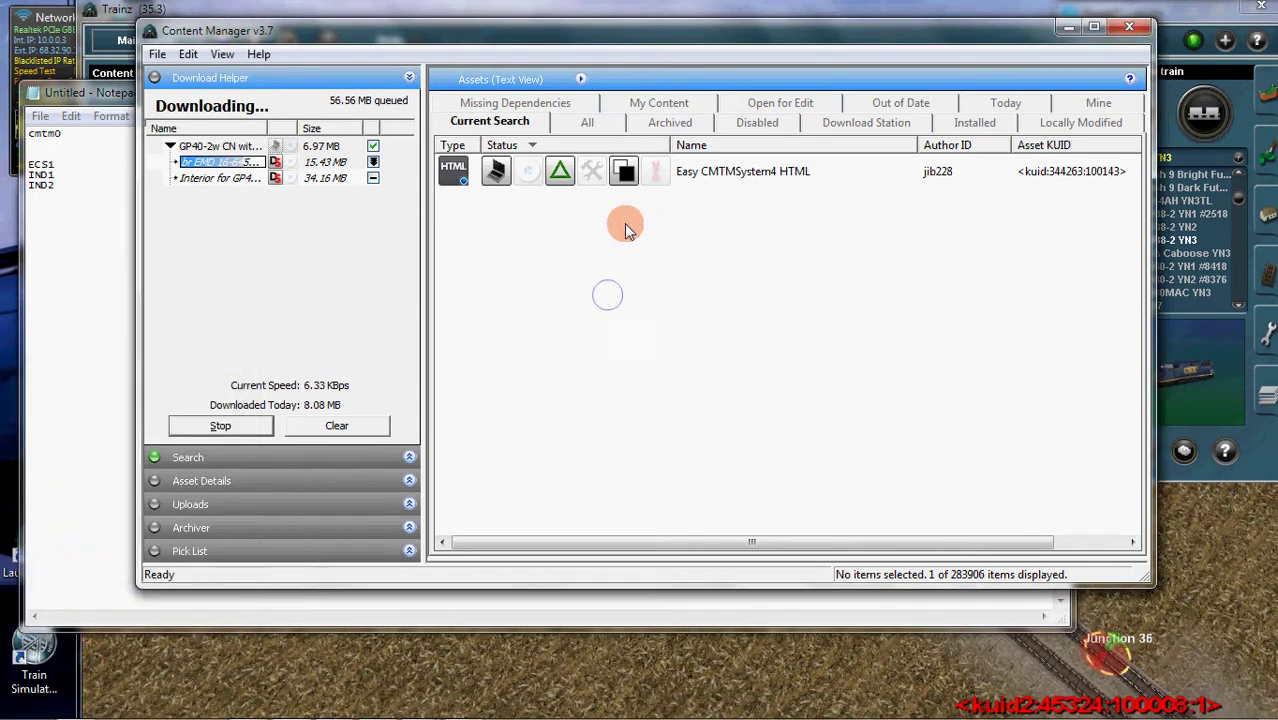
# - Open the Easy CMTMSystem4 HTML asset for editing in Explorer and open its config.txt file
pyautogui.rightClick(613, 171)
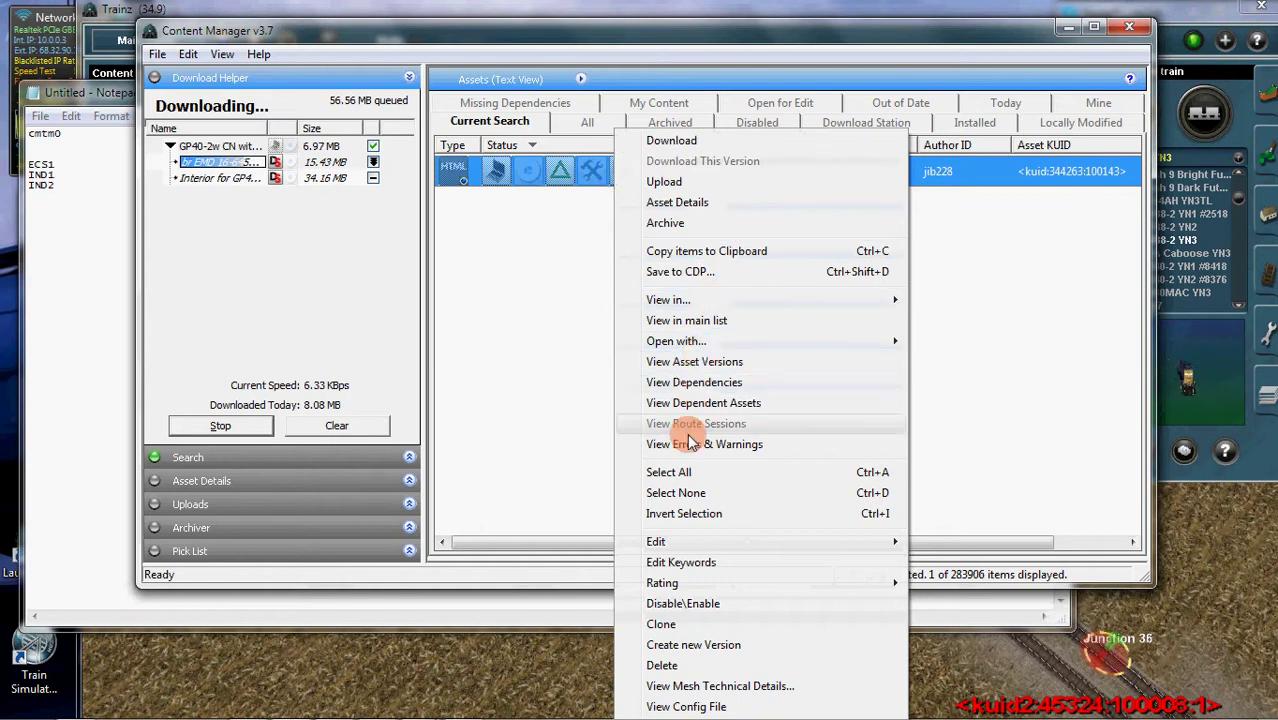
pyautogui.click(565, 303)
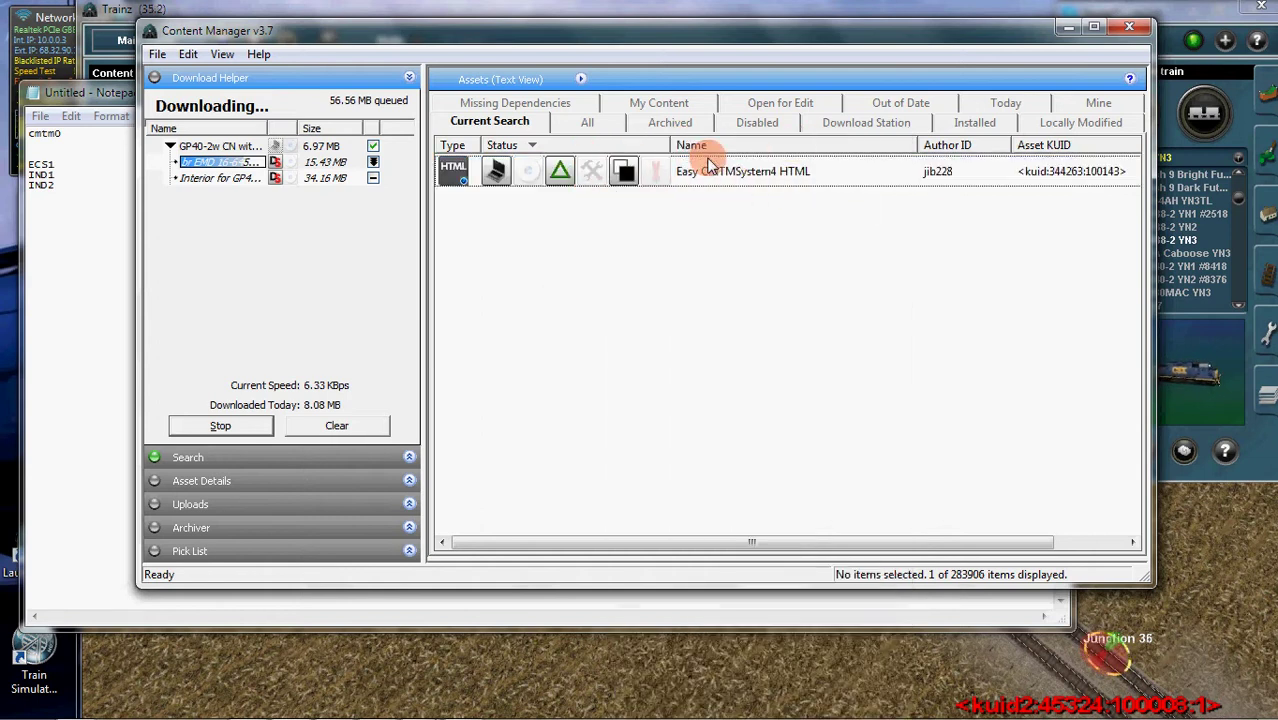
pyautogui.rightClick(643, 179)
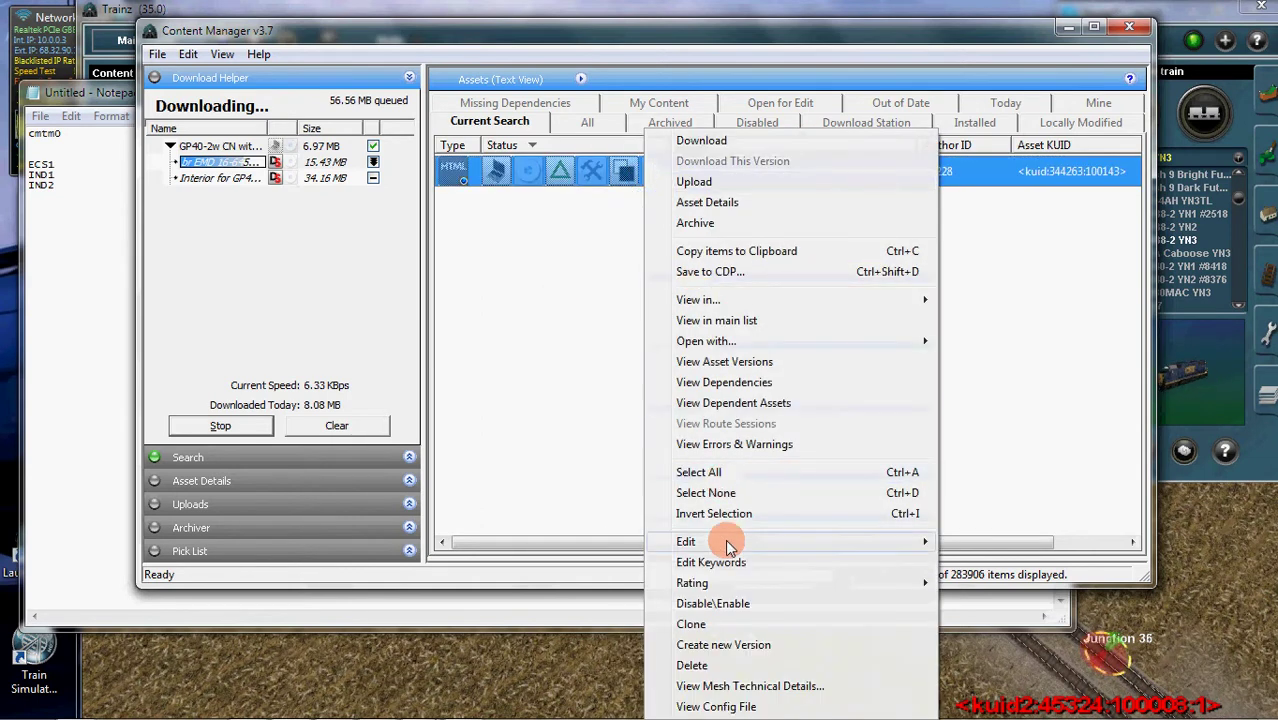
pyautogui.moveTo(722, 541)
pyautogui.click(460, 611)
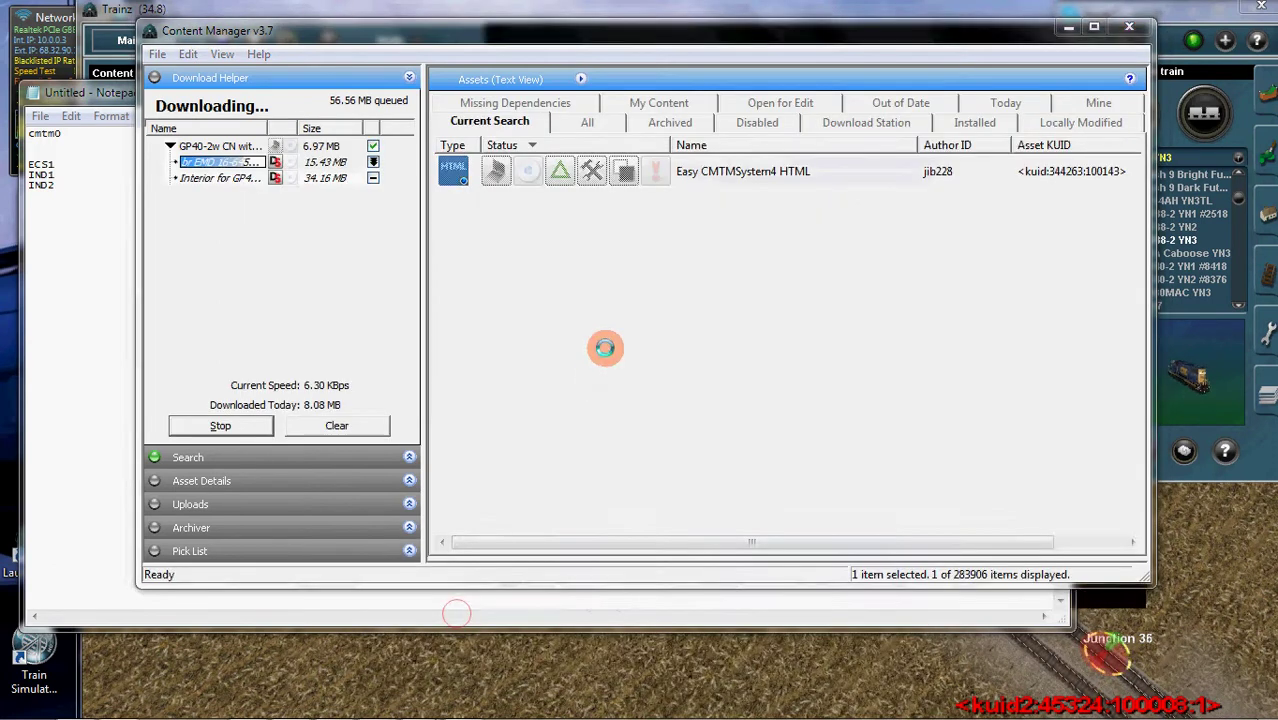
pyautogui.doubleClick(700, 211)
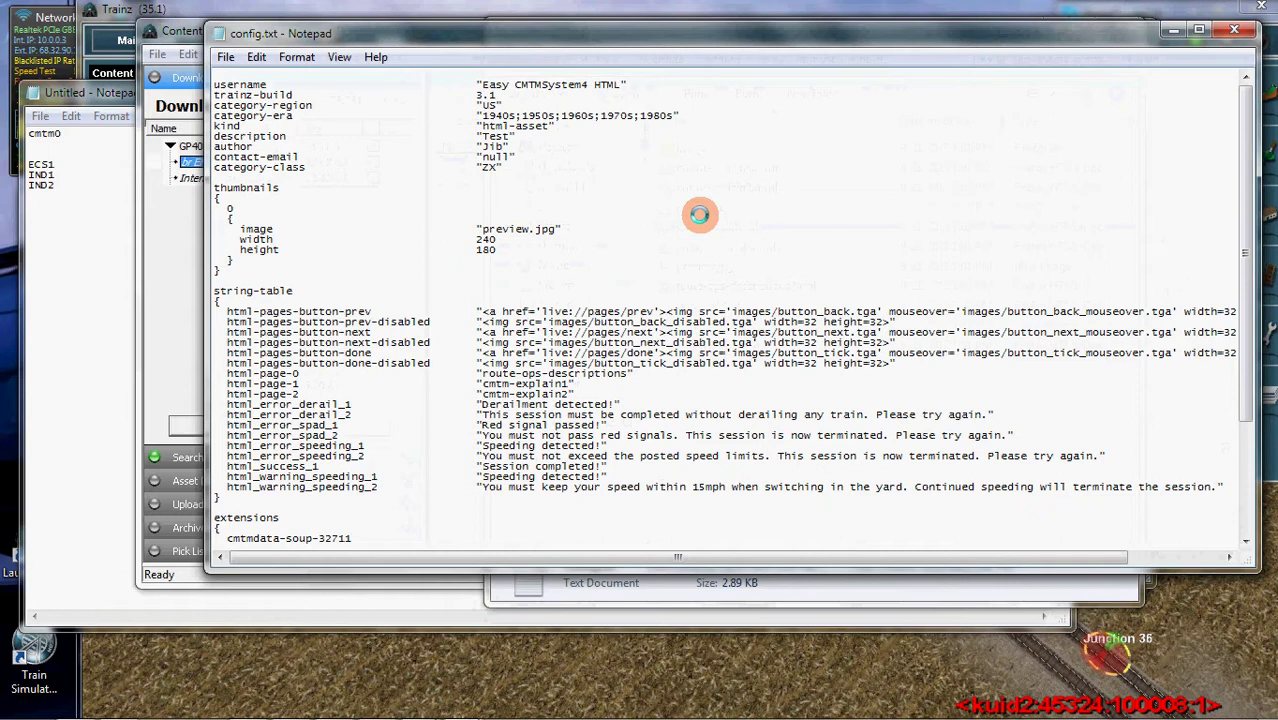
# - Set the ecstracks value in the cmtmdata-soup-32711 extension block to ECS1
pyautogui.scroll(-5, 698, 212)
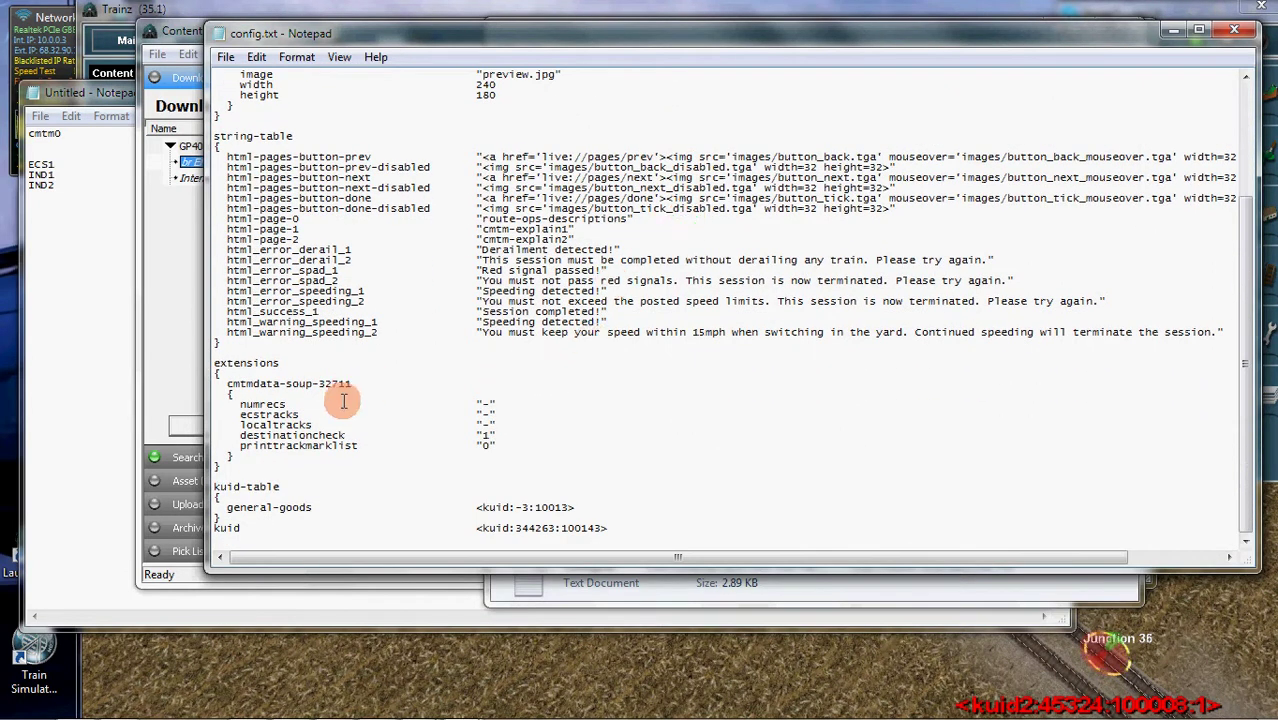
pyautogui.click(240, 414)
pyautogui.moveTo(240, 414); pyautogui.dragTo(530, 416)
pyautogui.click(487, 414)
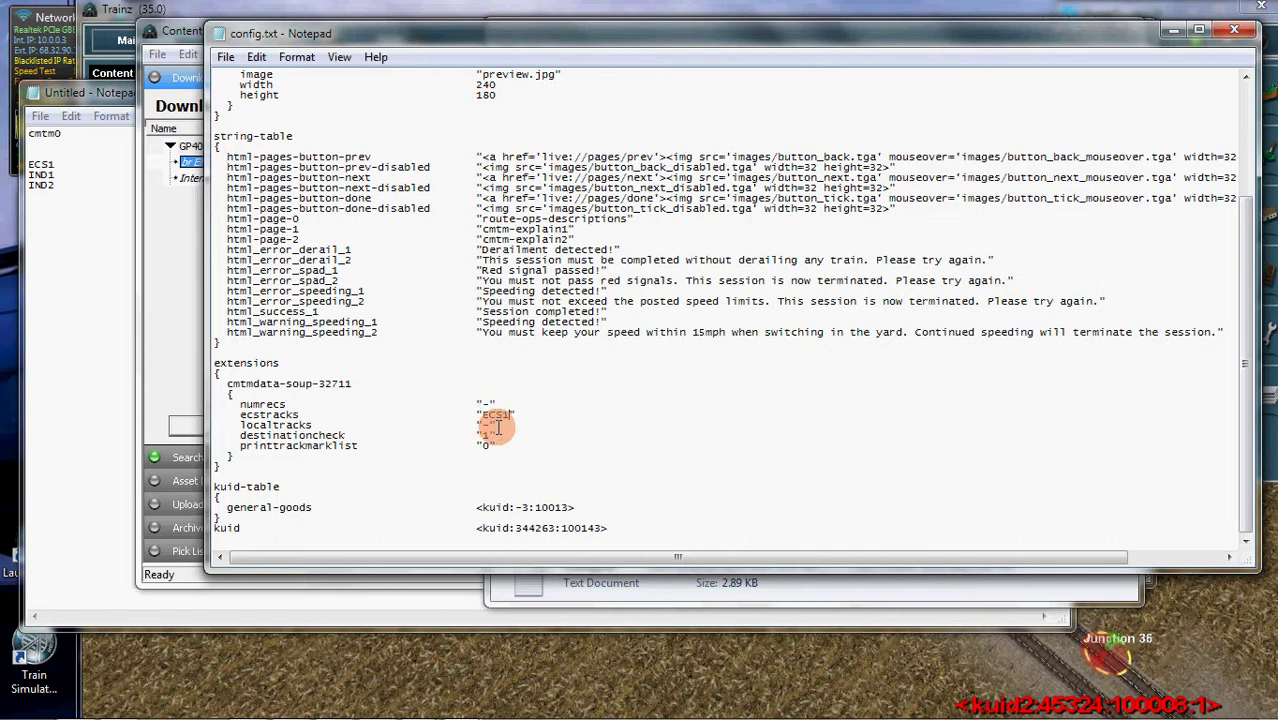
pyautogui.write(',ECS2')
pyautogui.press('BackSpace')
pyautogui.press('BackSpace')
pyautogui.press('BackSpace')
pyautogui.press('BackSpace')
pyautogui.press('BackSpace')
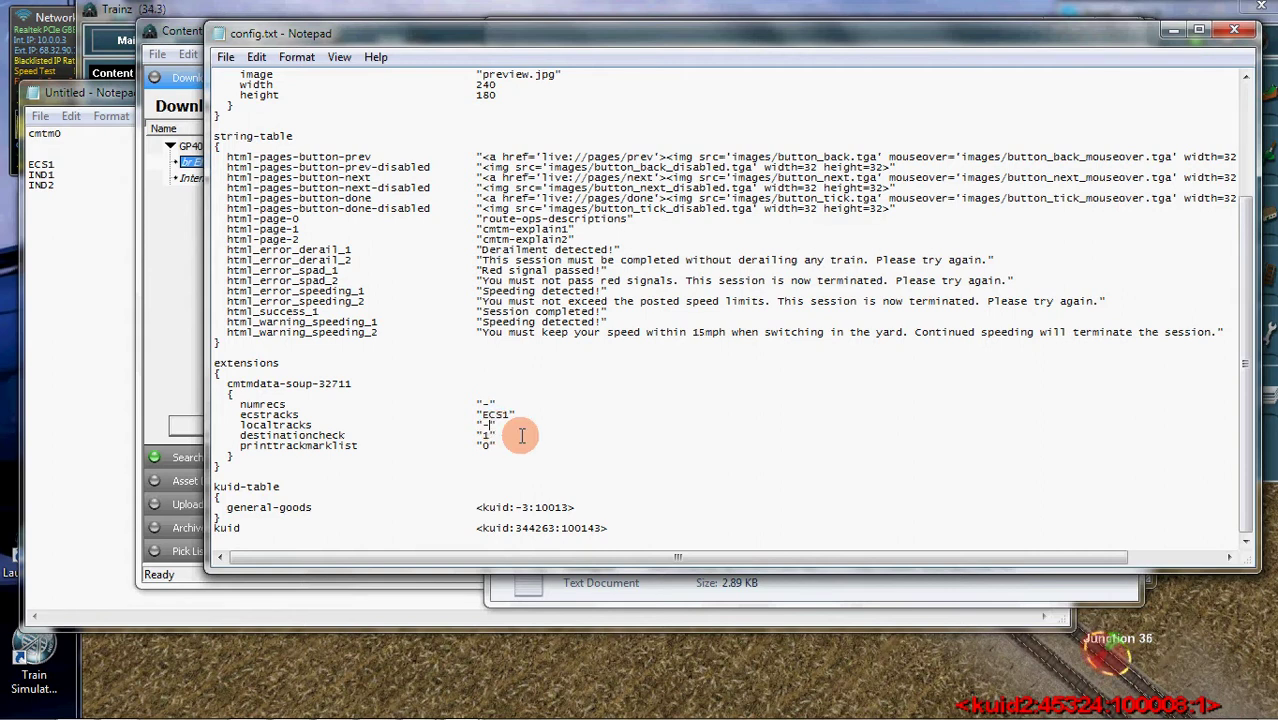
# - Set the localtracks value in the same extension block to IND1,IND2
pyautogui.moveTo(238, 425); pyautogui.dragTo(490, 425)
pyautogui.click(484, 425)
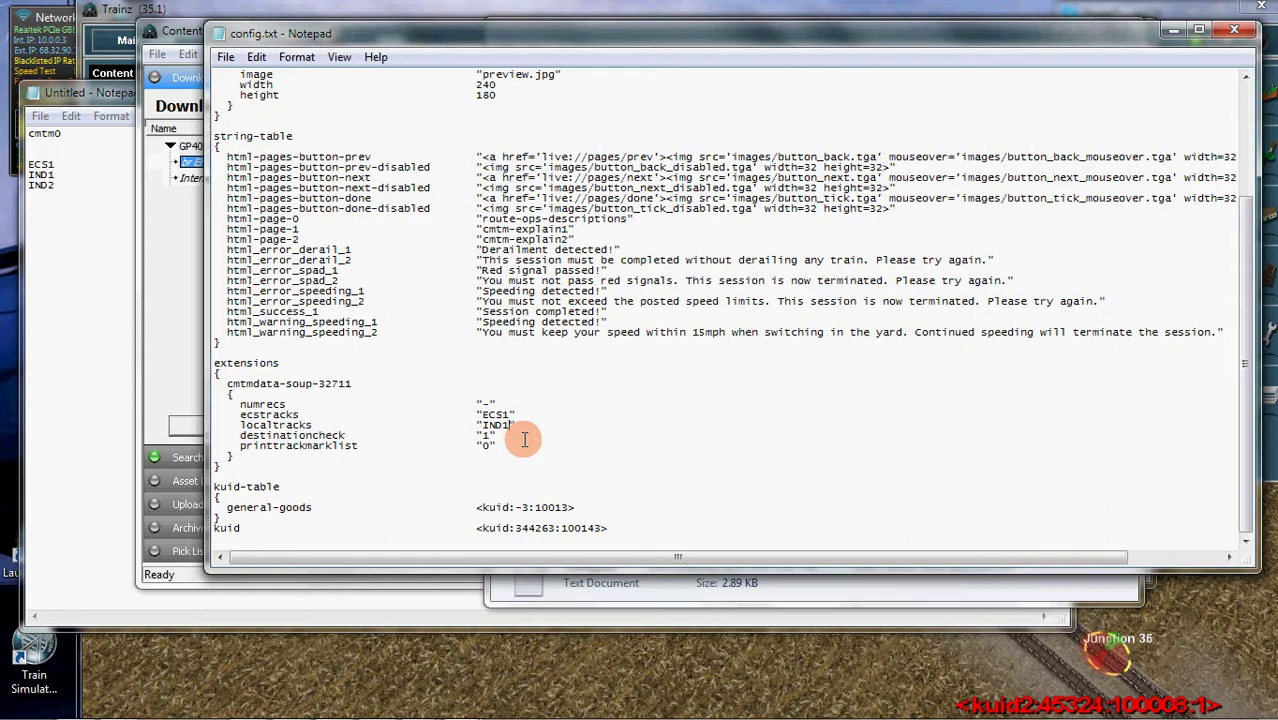
pyautogui.write(',IND2')
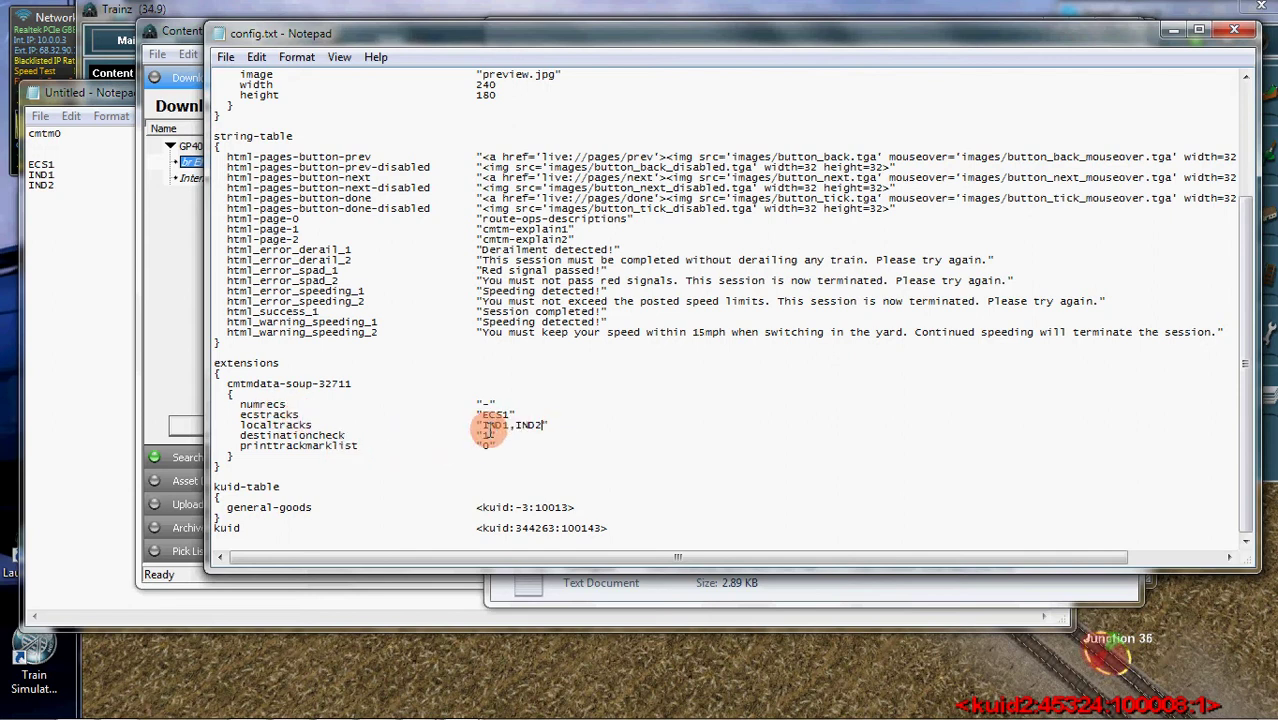
# - Review the destinationcheck, printtrackmarklist and numrecs entries of the cmtmdata-soup-32711 block
pyautogui.click(485, 435)
pyautogui.write('0')
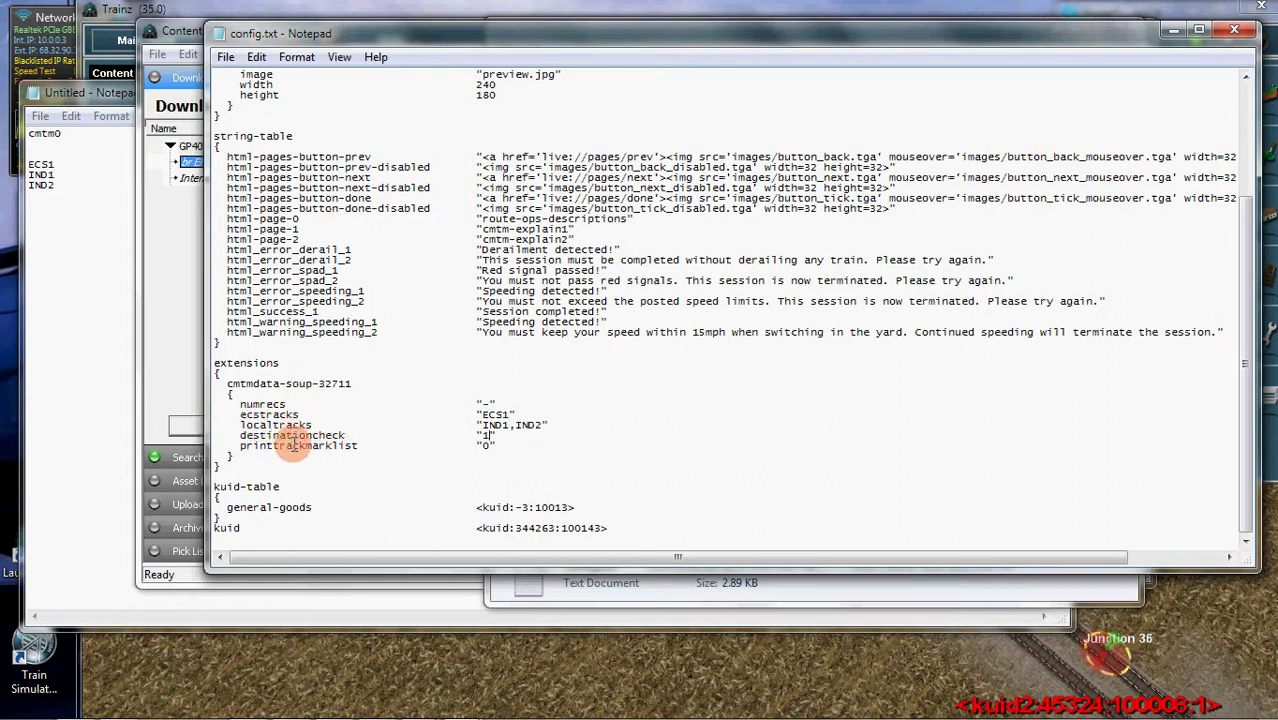
pyautogui.click(491, 447)
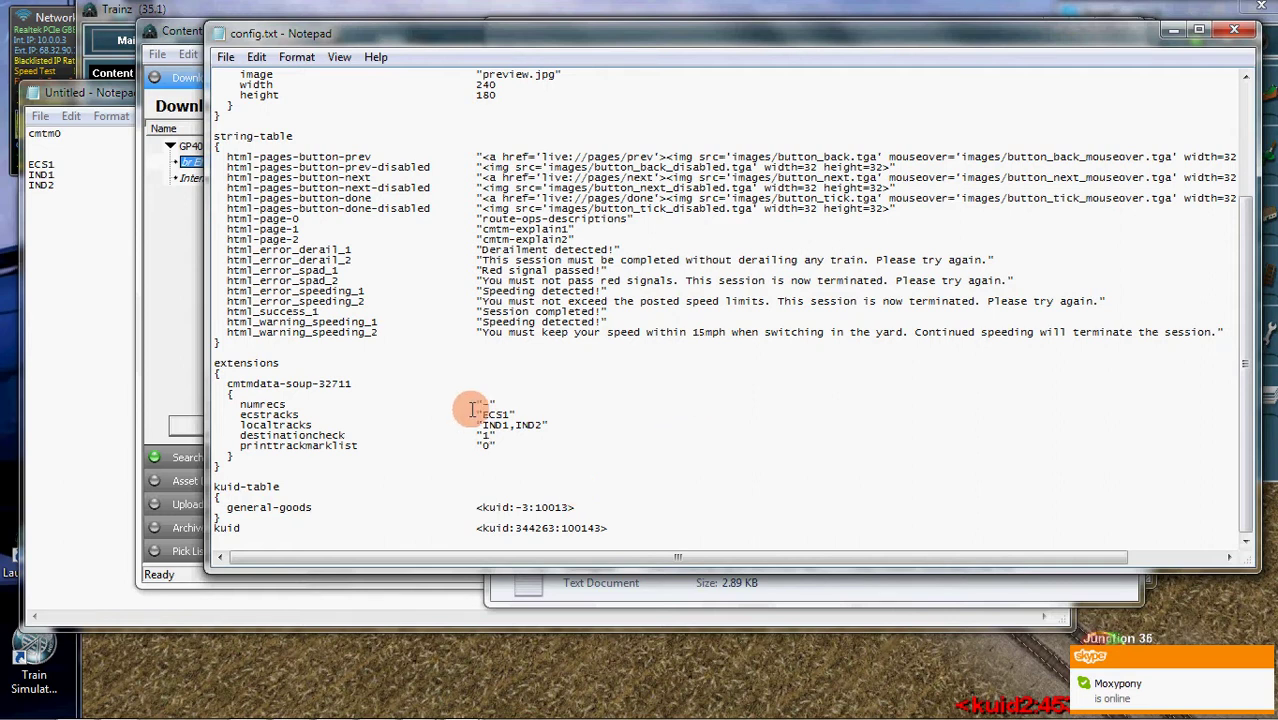
pyautogui.moveTo(238, 404); pyautogui.dragTo(533, 402)
pyautogui.click(507, 449)
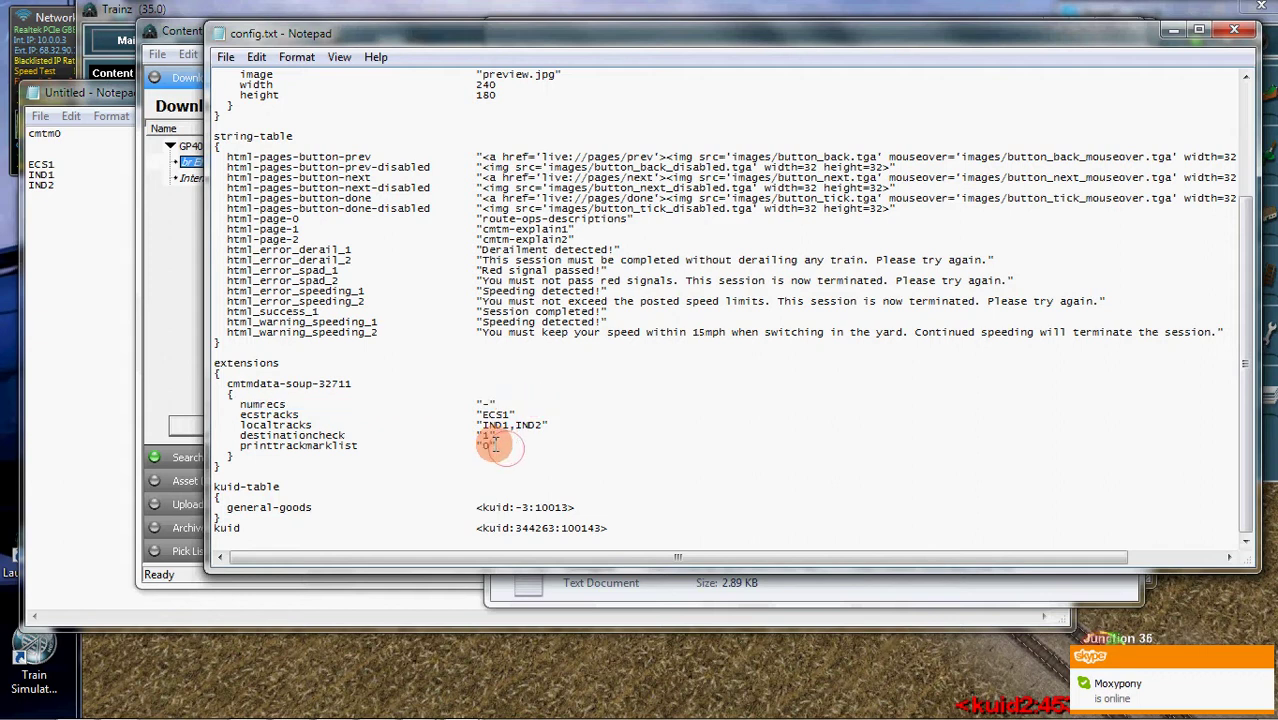
# - Start a cmtm0 record below printtrackmarklist in the cmtmdata-soup-32711 block, opening its value with "1234567,
pyautogui.press('Return')
pyautogui.press('Return')
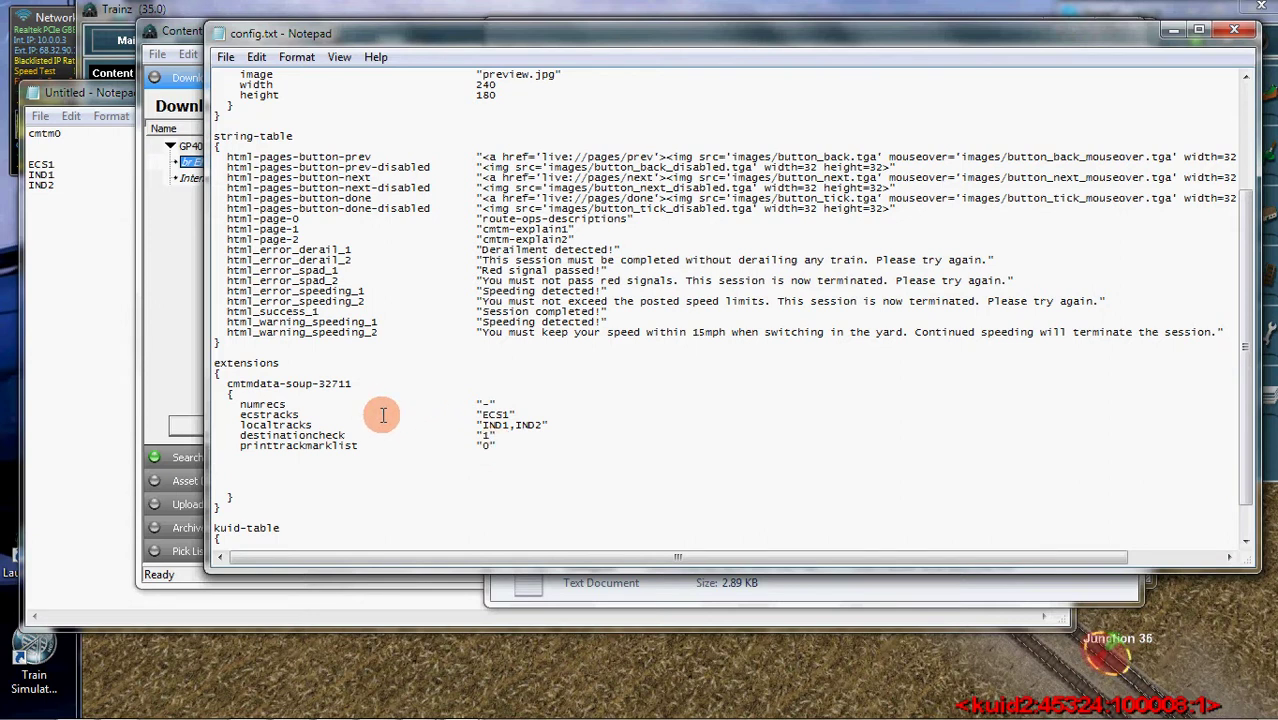
pyautogui.write('cmtm0')
pyautogui.press('Tab')
pyautogui.press('Tab')
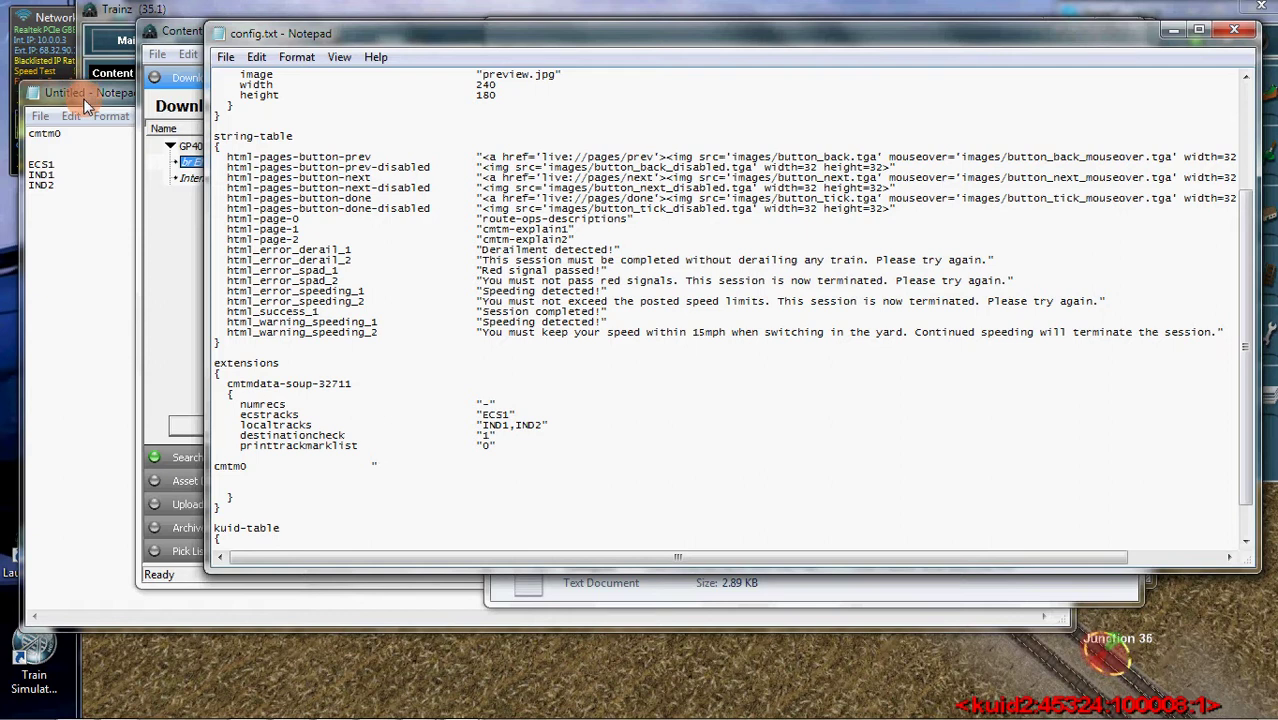
pyautogui.write('"1234567')
pyautogui.click(80, 97)
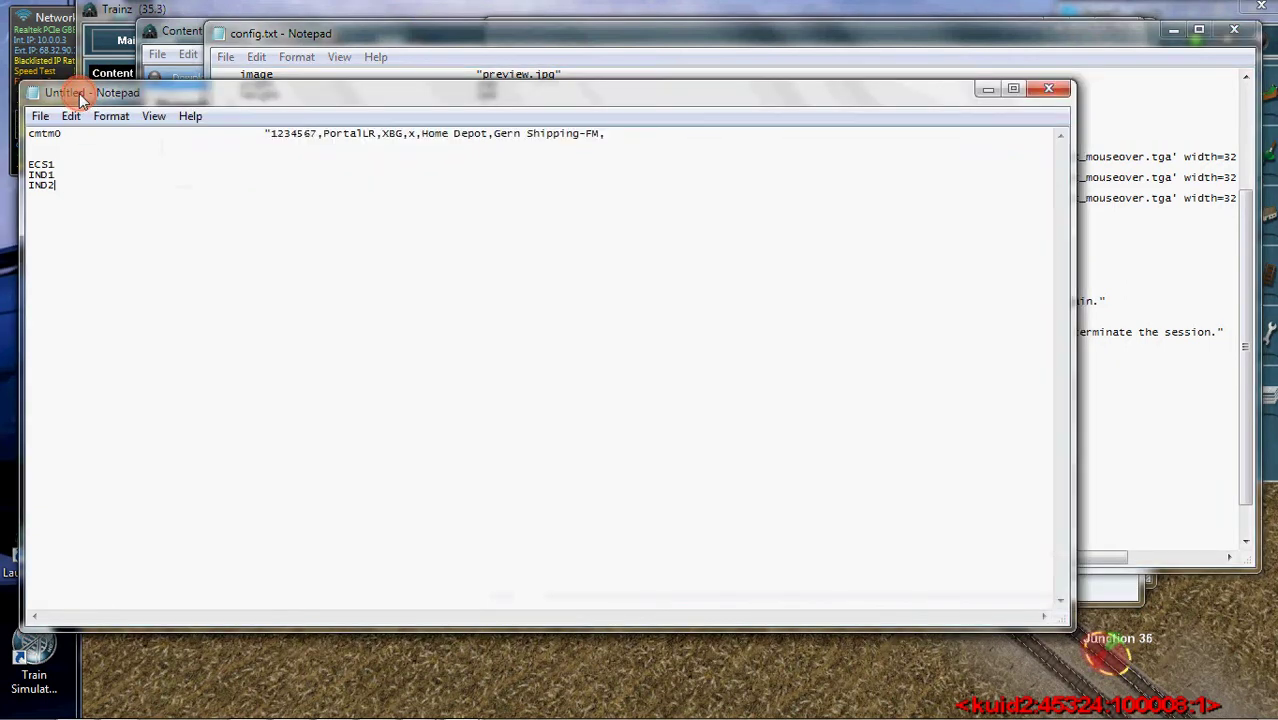
pyautogui.click(495, 36)
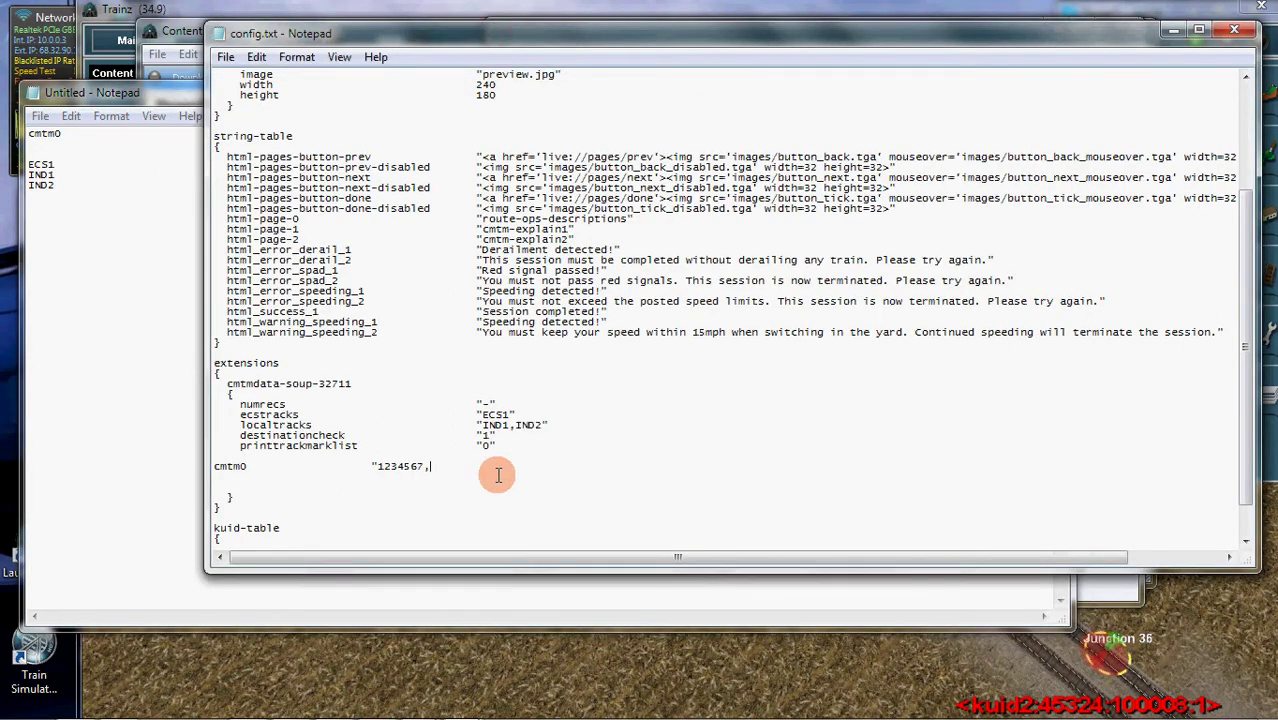
# - Continue the cmtm0 record with ECS1,XBG,x,IND1, following the pattern of the sample record in the notes file
pyautogui.write('ECS1')
pyautogui.write(',')
pyautogui.write('XG')
pyautogui.write('G')
pyautogui.click(123, 262)
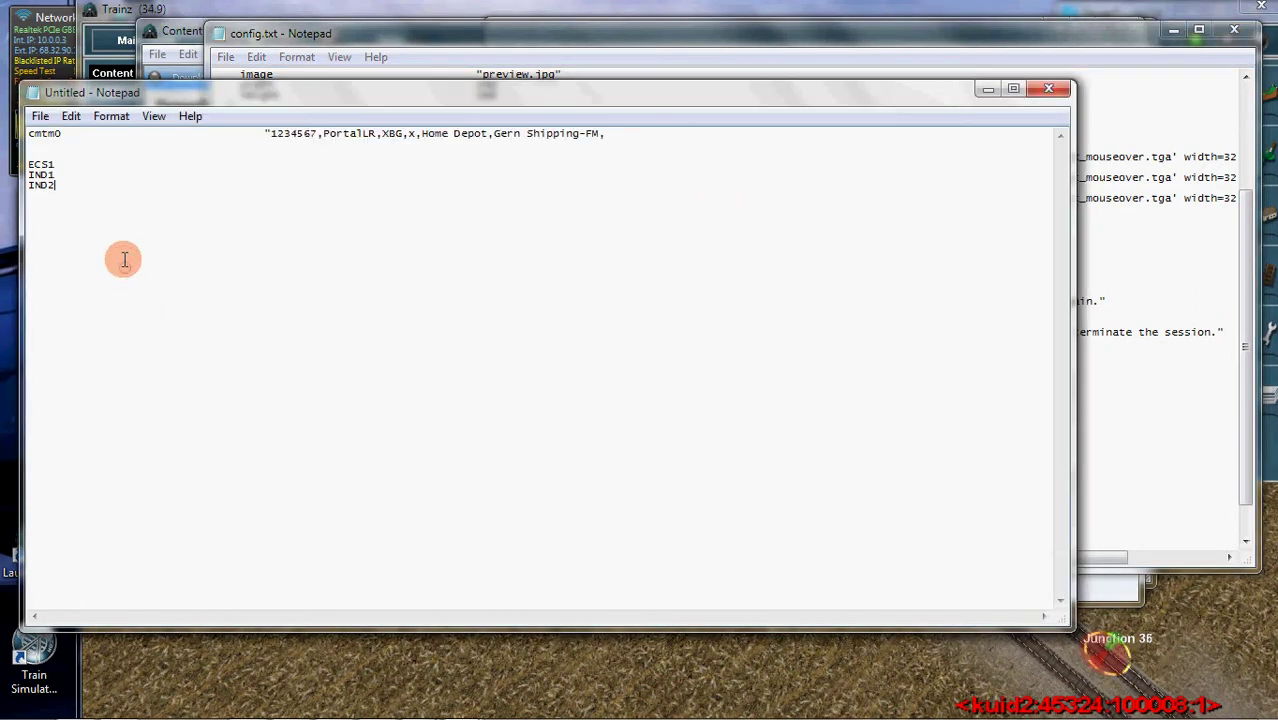
pyautogui.click(491, 38)
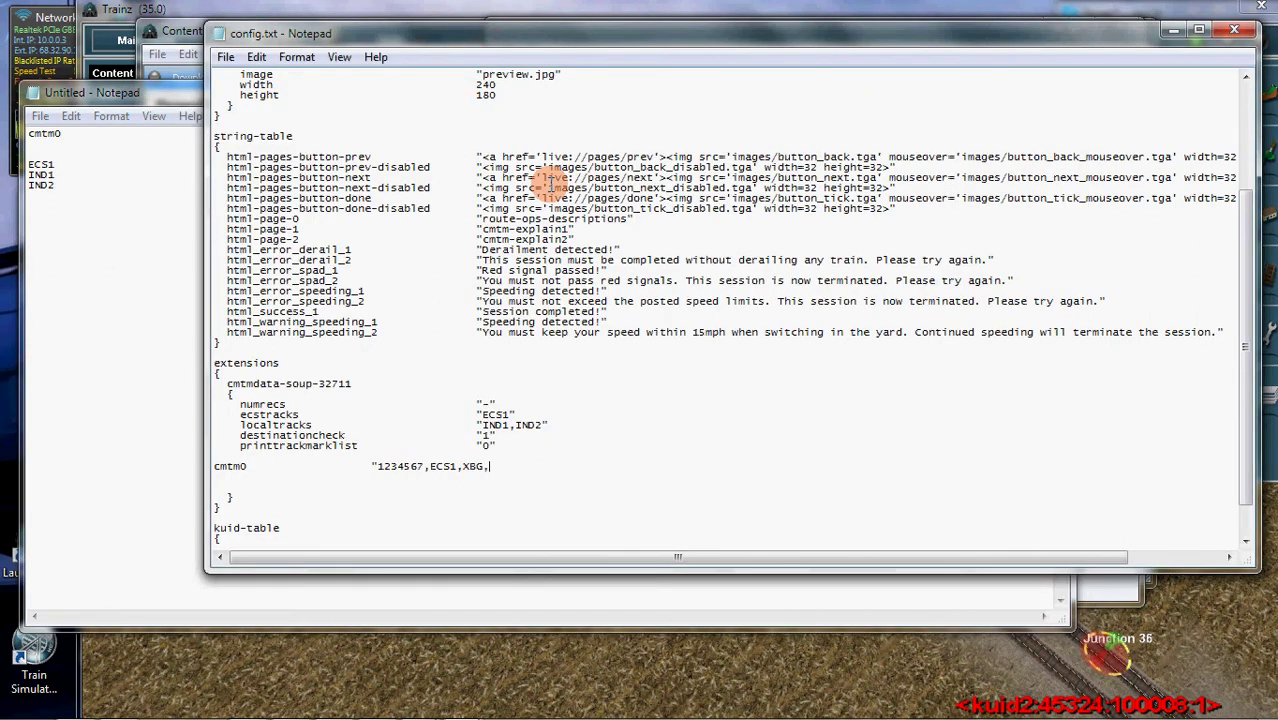
pyautogui.write('x,IN')
pyautogui.write('D1load')
pyautogui.press('BackSpace')
pyautogui.press('BackSpace')
# - Open the config.txt of the FMR&LRR MP Test CMTMSystem3MP 1.2 asset through Explorer and examine its cmtm records as a reference
pyautogui.moveTo(385, 712)
pyautogui.click(305, 710)
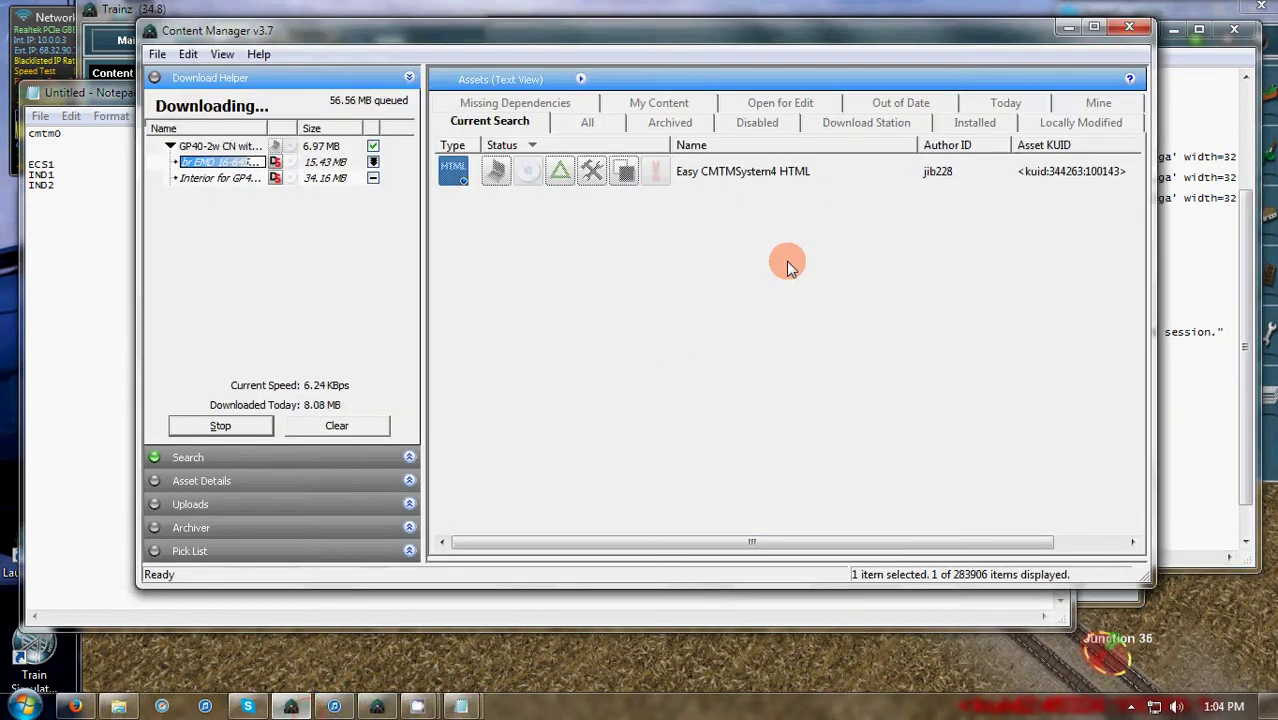
pyautogui.click(1125, 101)
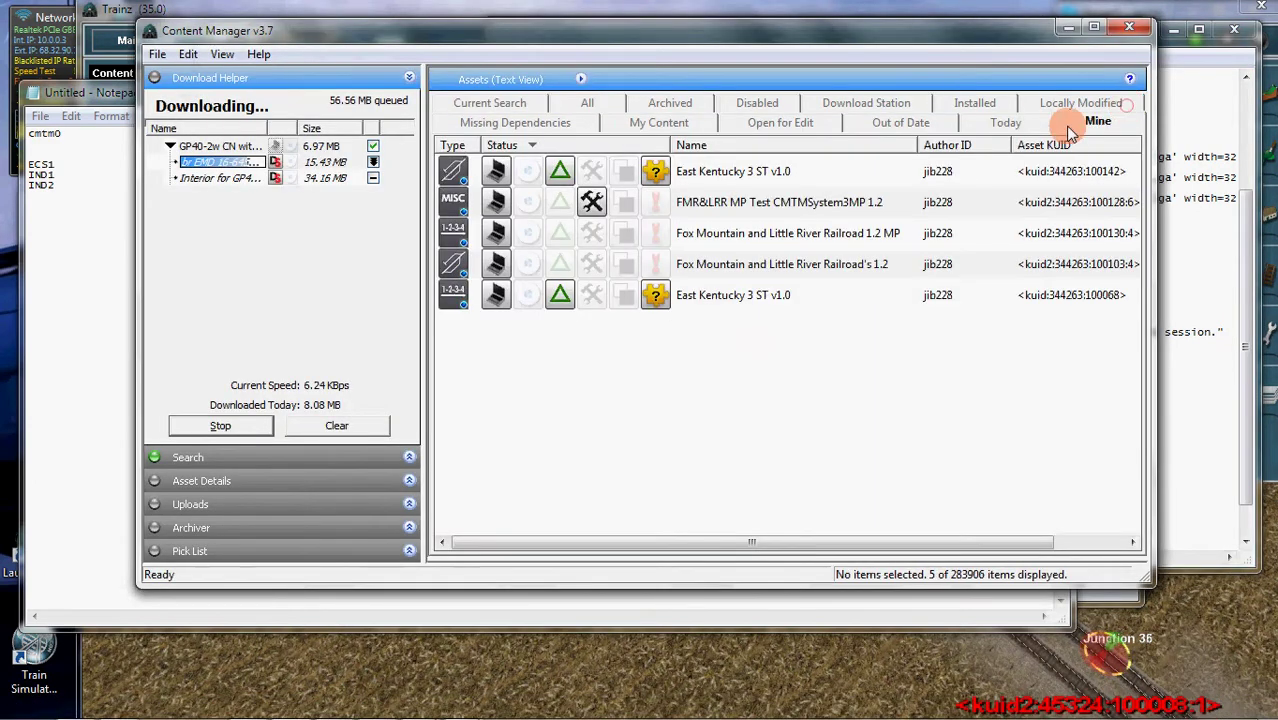
pyautogui.rightClick(705, 208)
pyautogui.moveTo(767, 550)
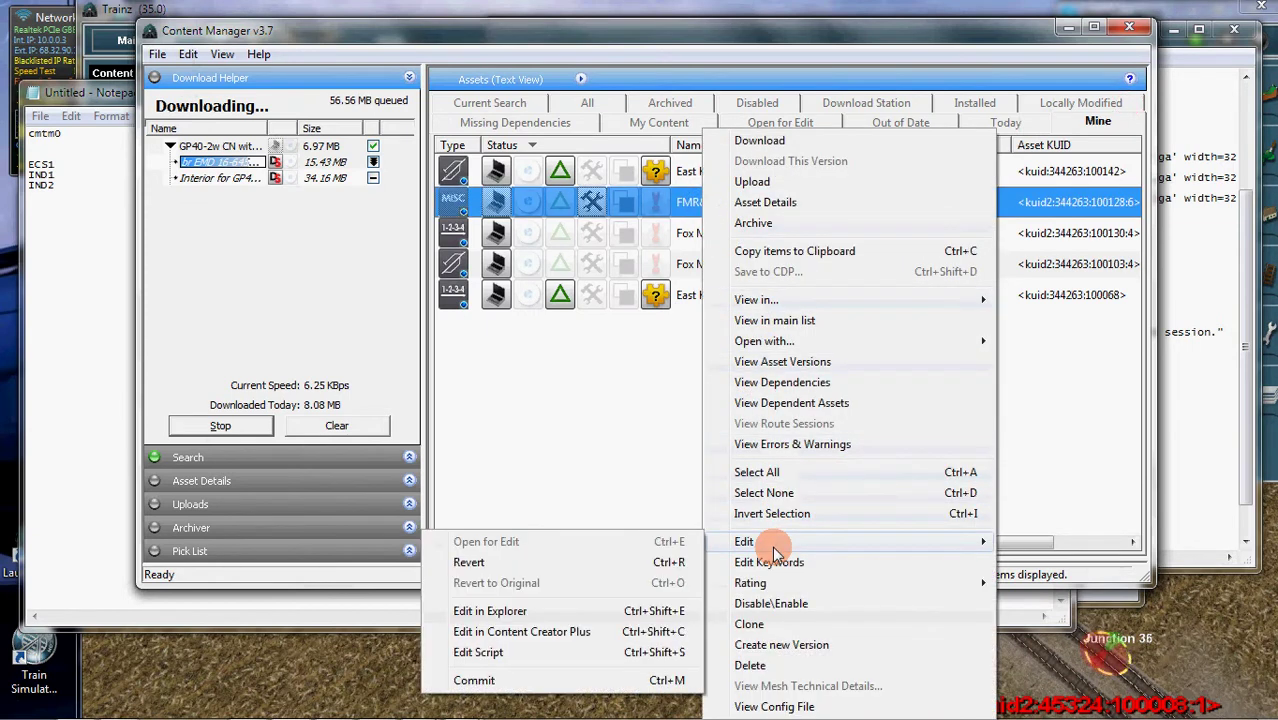
pyautogui.click(515, 610)
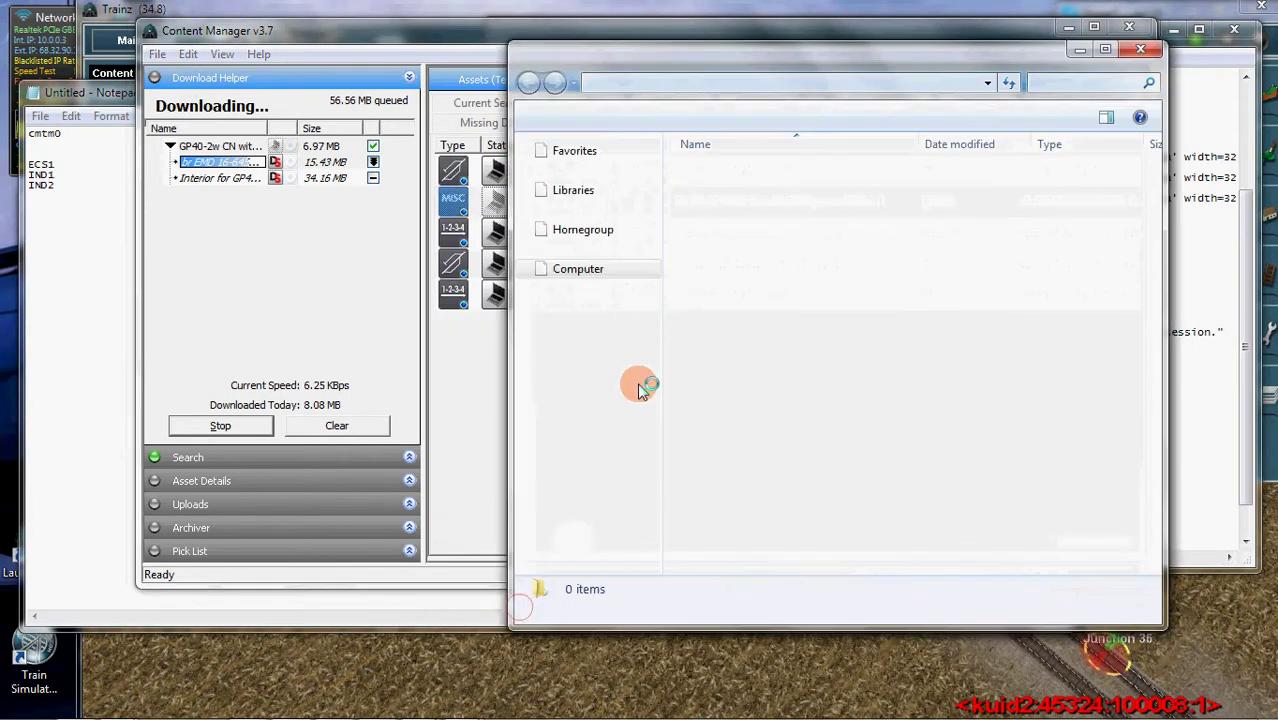
pyautogui.doubleClick(712, 191)
pyautogui.scroll(-1, 703, 320)
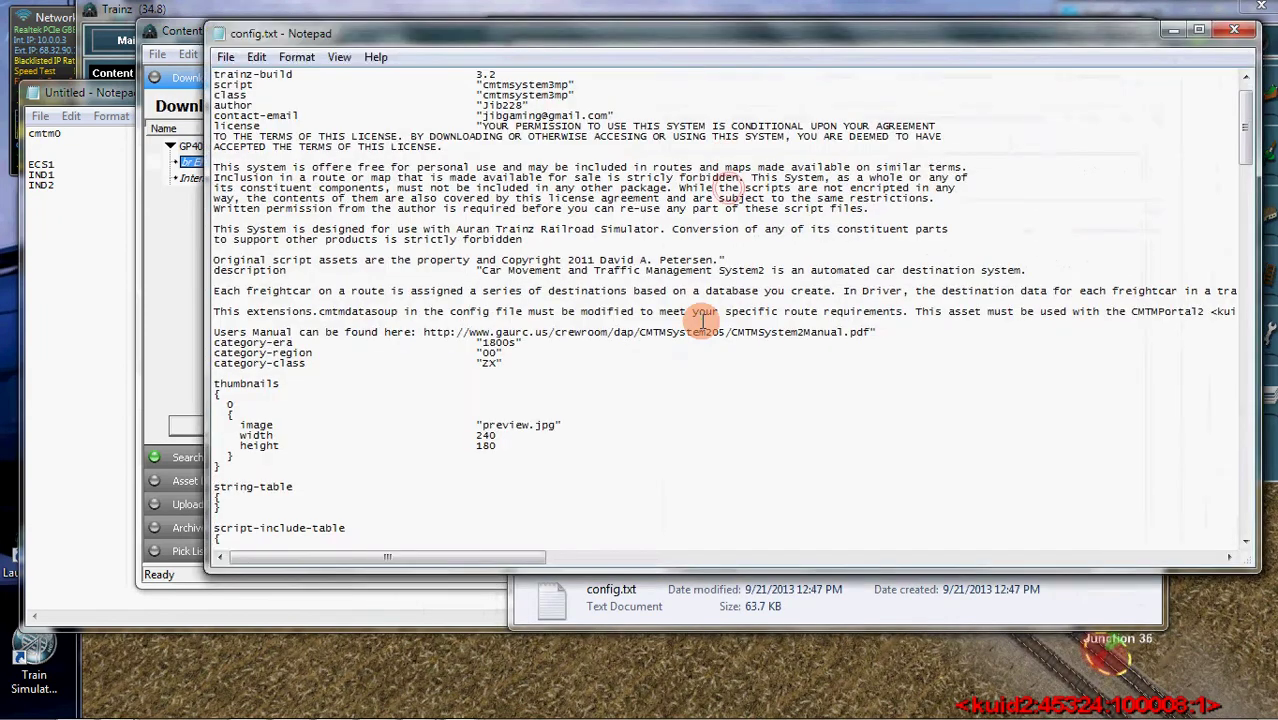
pyautogui.scroll(-20, 703, 320)
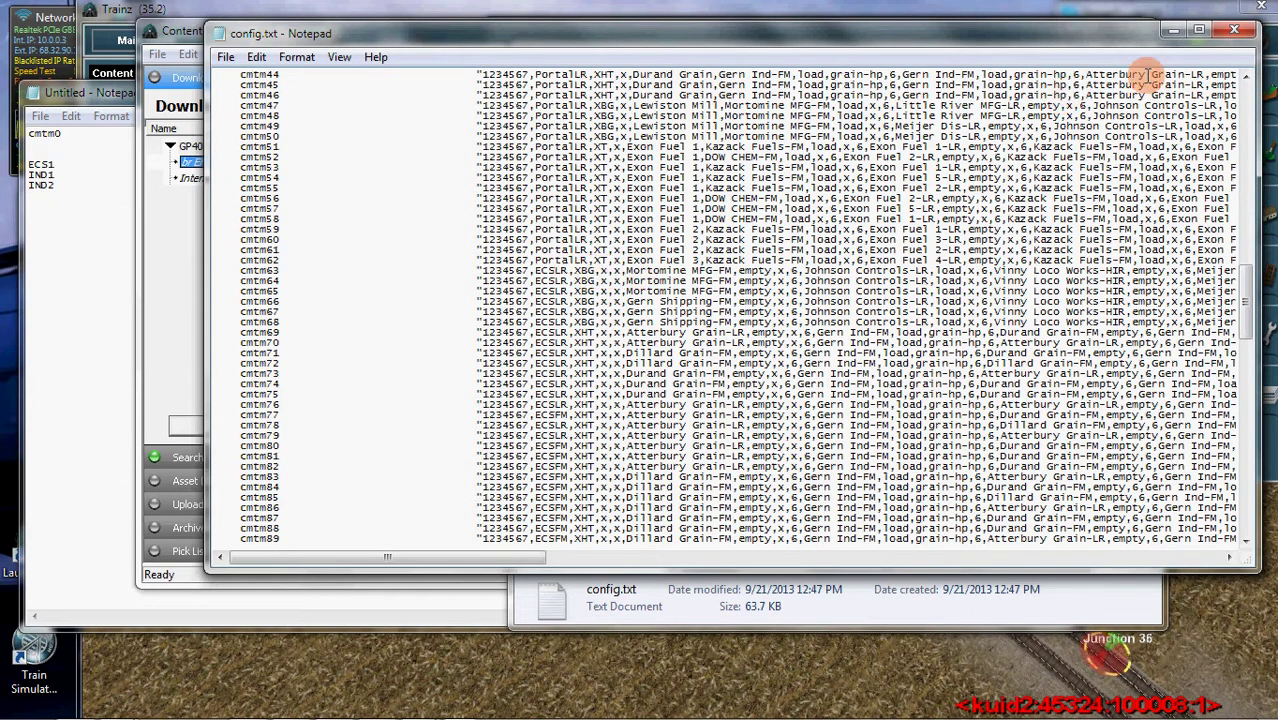
pyautogui.click(1236, 40)
pyautogui.click(1132, 47)
pyautogui.click(757, 181)
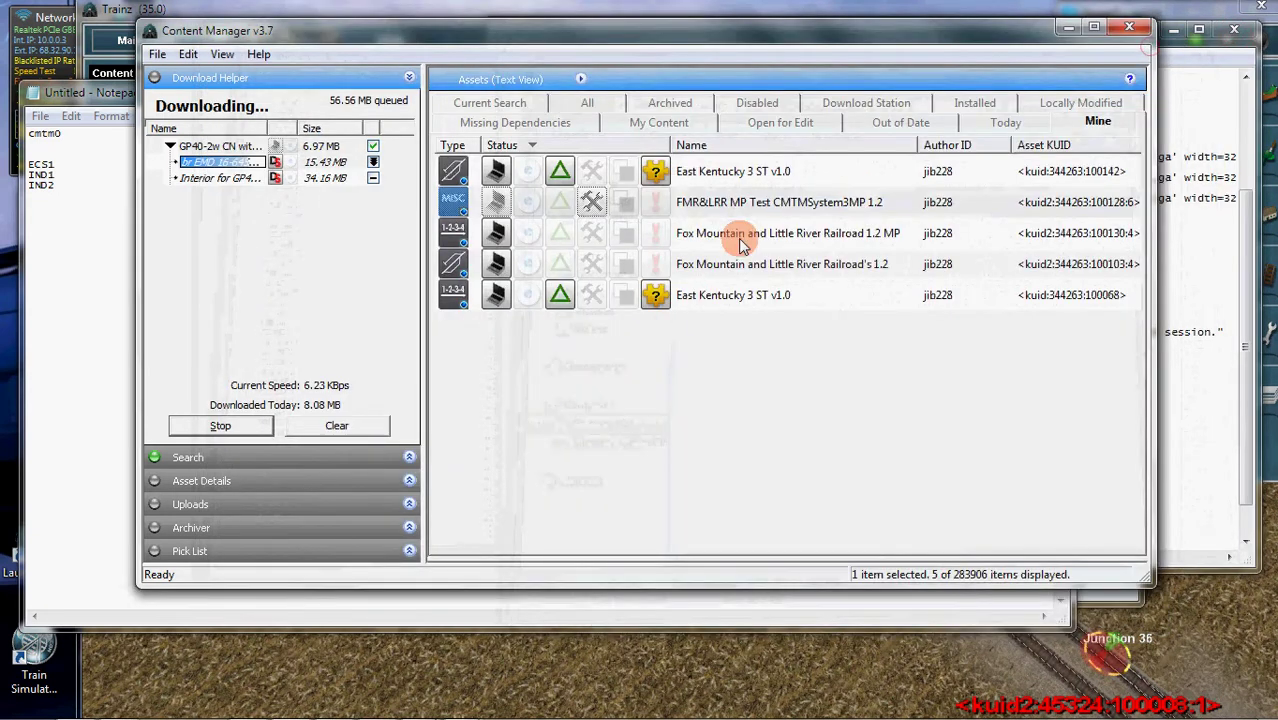
# - Insert a second x field before IND1 in the cmtm0 record of the Easy CMTMSystem4 HTML config file
pyautogui.click(88, 277)
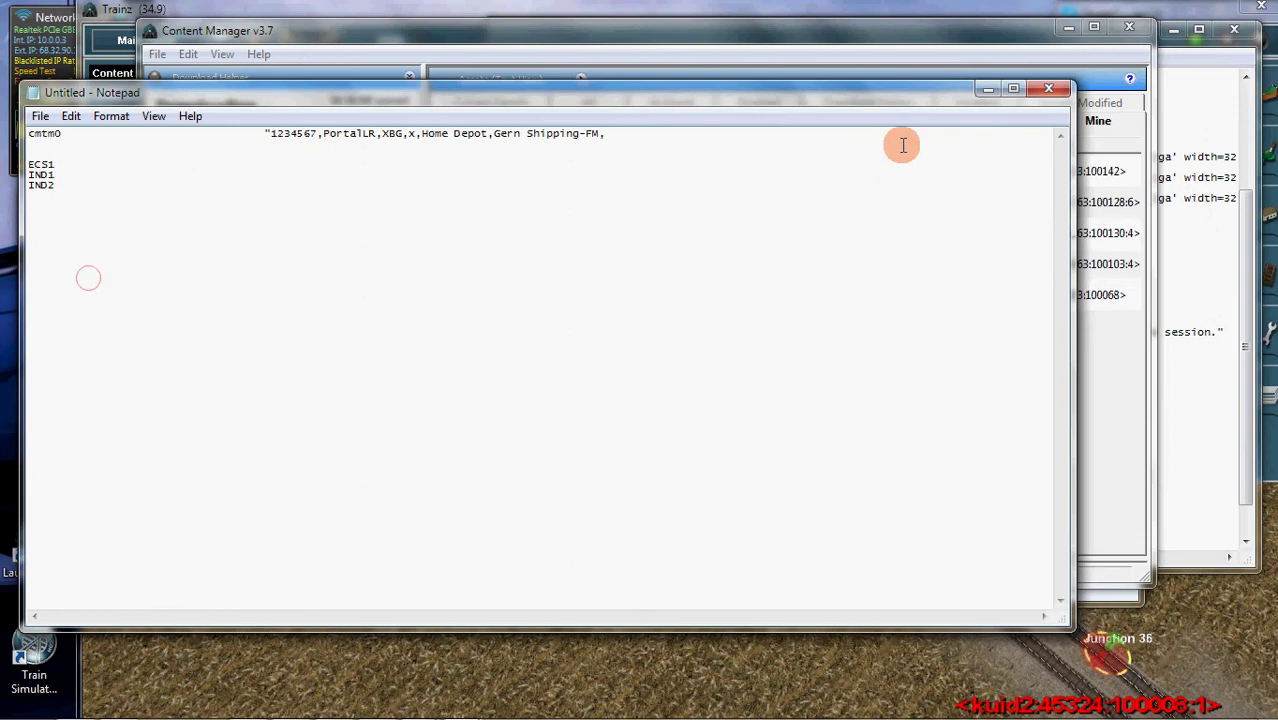
pyautogui.click(1177, 494)
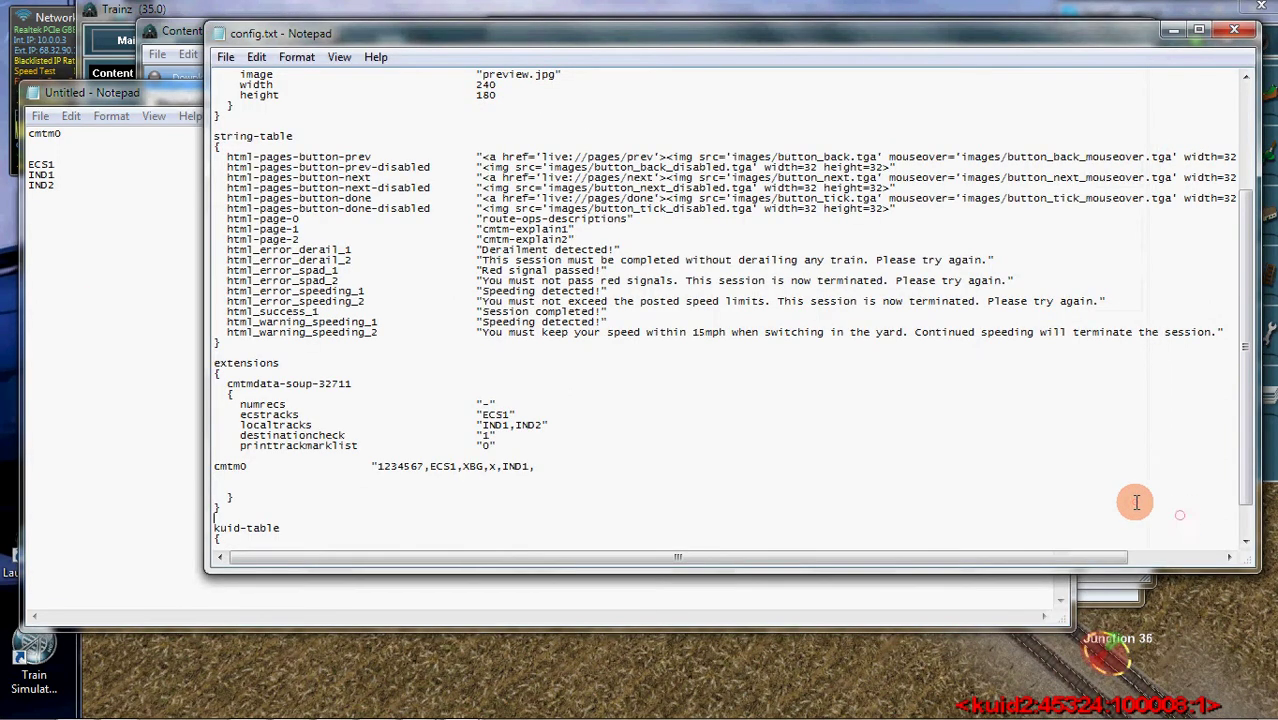
pyautogui.click(491, 466)
pyautogui.write('x,x')
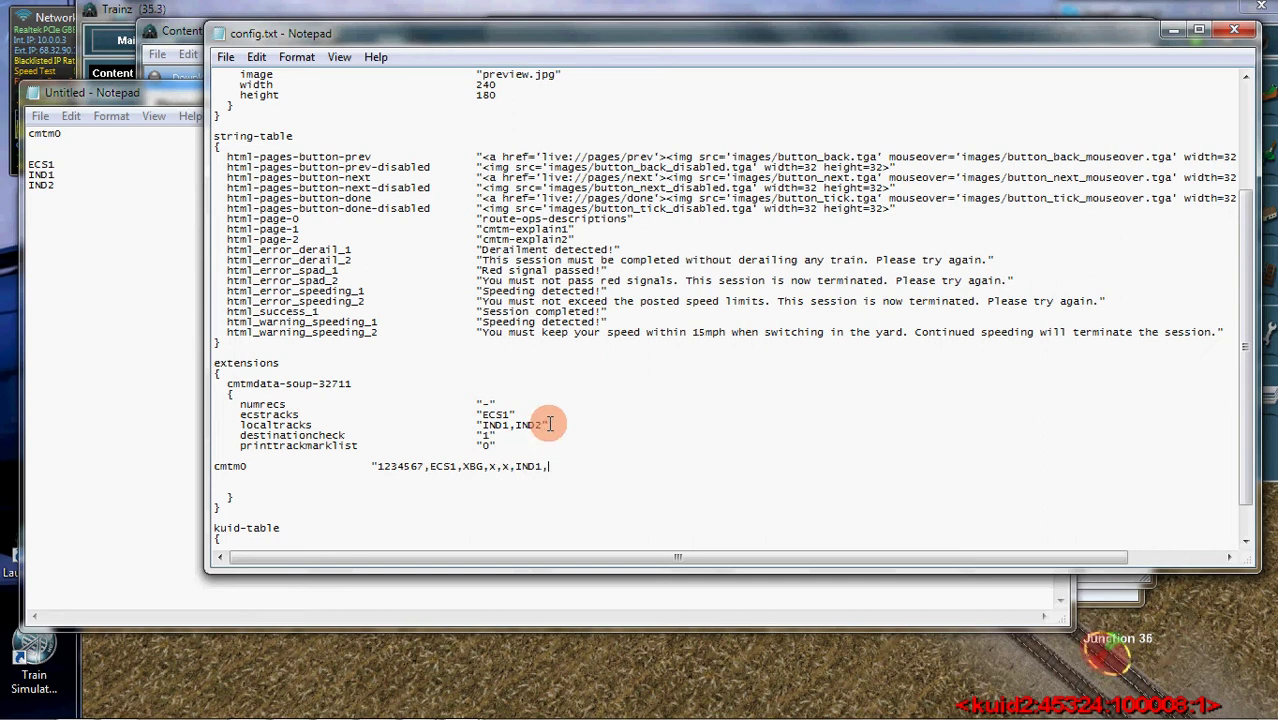
# - Add the IND1 destination's details empty,x,1 to the end of the cmtm0 record
pyautogui.write('empty')
pyautogui.press('BackSpace')
pyautogui.press('BackSpace')
pyautogui.press('BackSpace')
pyautogui.write('pty,x,1')
pyautogui.press('BackSpace')
pyautogui.write('99')
pyautogui.press('BackSpace')
pyautogui.press('BackSpace')
pyautogui.write('1')
# - Complete the cmtm0 record with IND2,load,x,1,ECS1,empty,x,1 and a closing quotation mark
pyautogui.write(',IND')
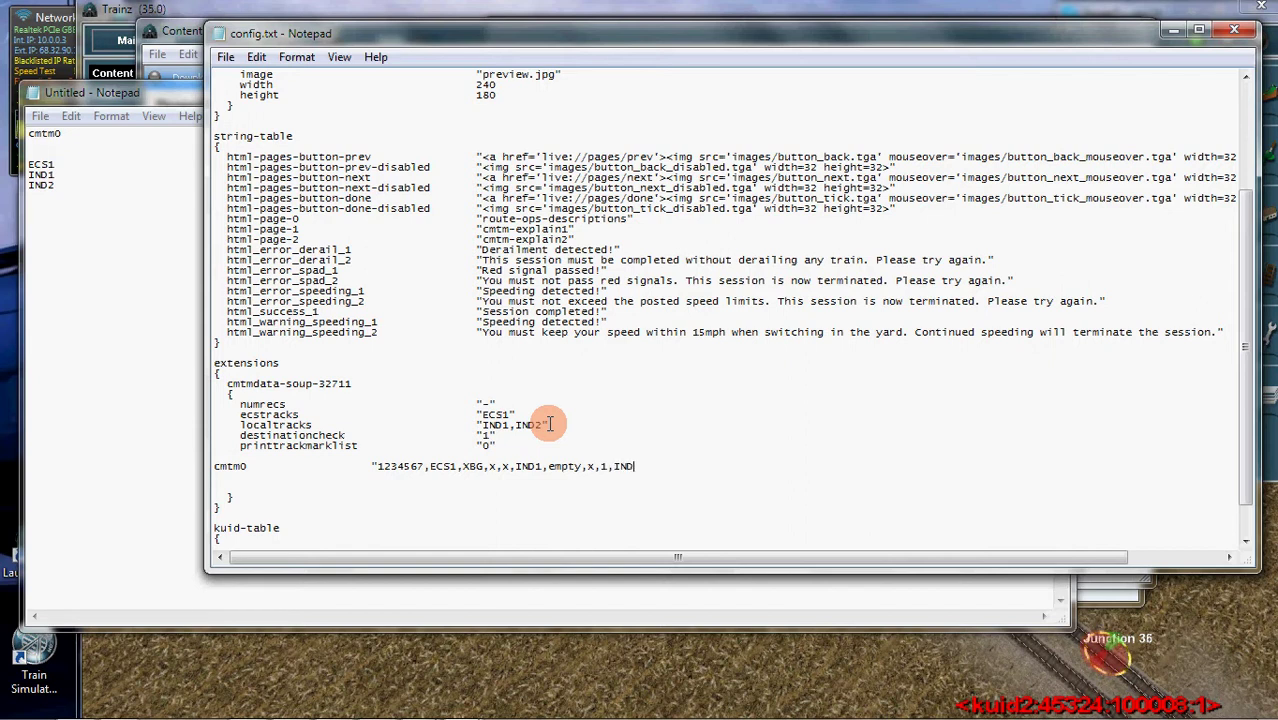
pyautogui.write('2,load,x,1,ECS')
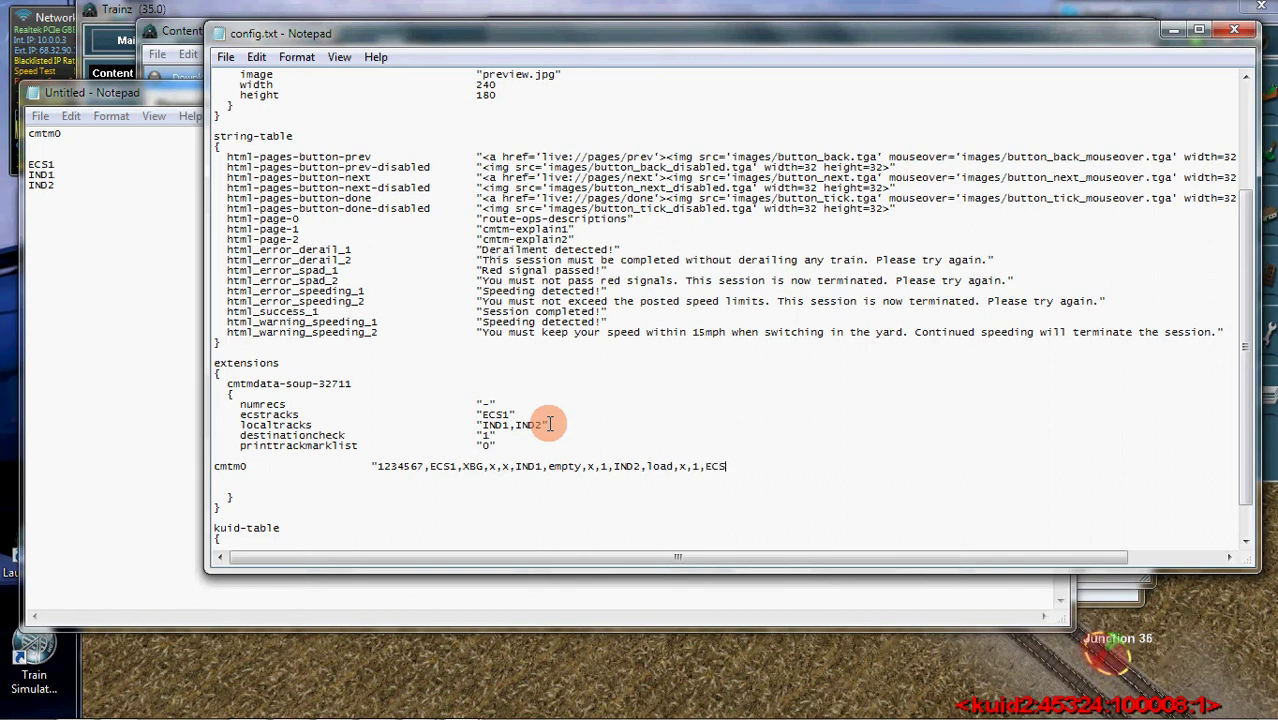
pyautogui.write('1,epty')
pyautogui.press('BackSpace')
pyautogui.press('BackSpace')
pyautogui.press('BackSpace')
pyautogui.write('mpty,x,1"')
pyautogui.press('Return')
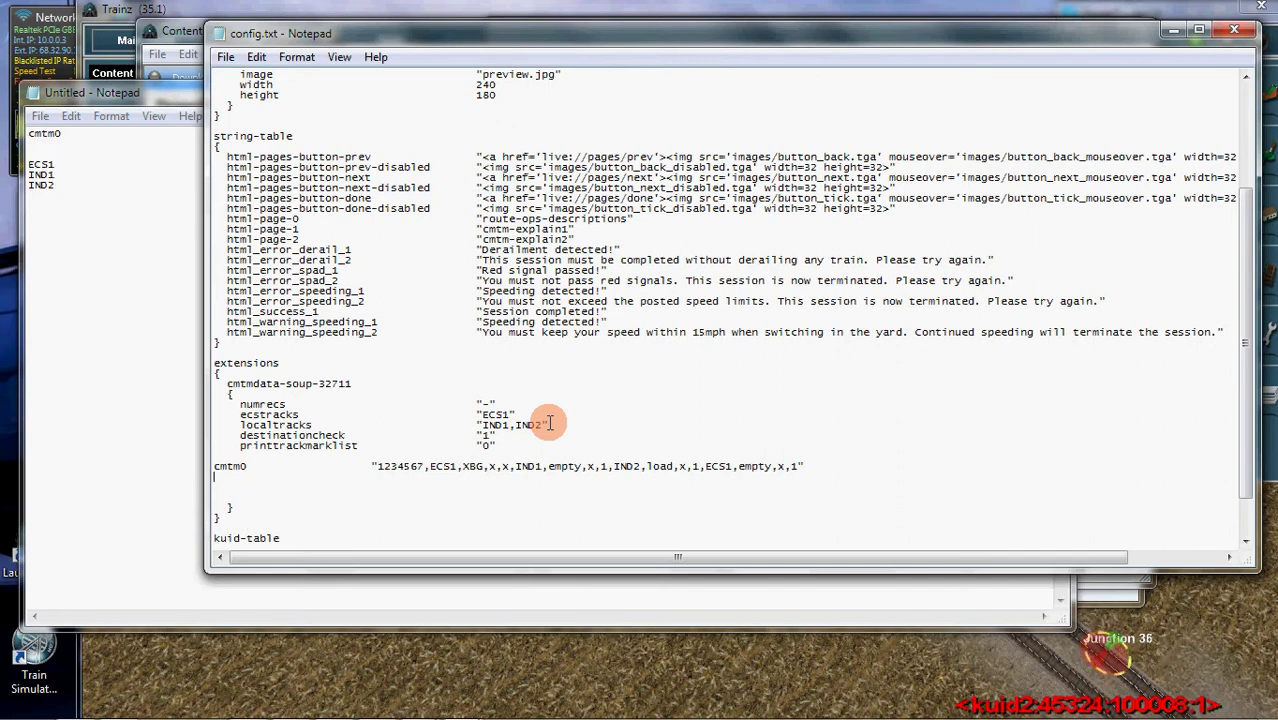
# - Start a cmtm1 record on the line below cmtm0, opening its value with the day code "123x567
pyautogui.write('cmtm1')
pyautogui.press('Tab')
pyautogui.write('"1234567')
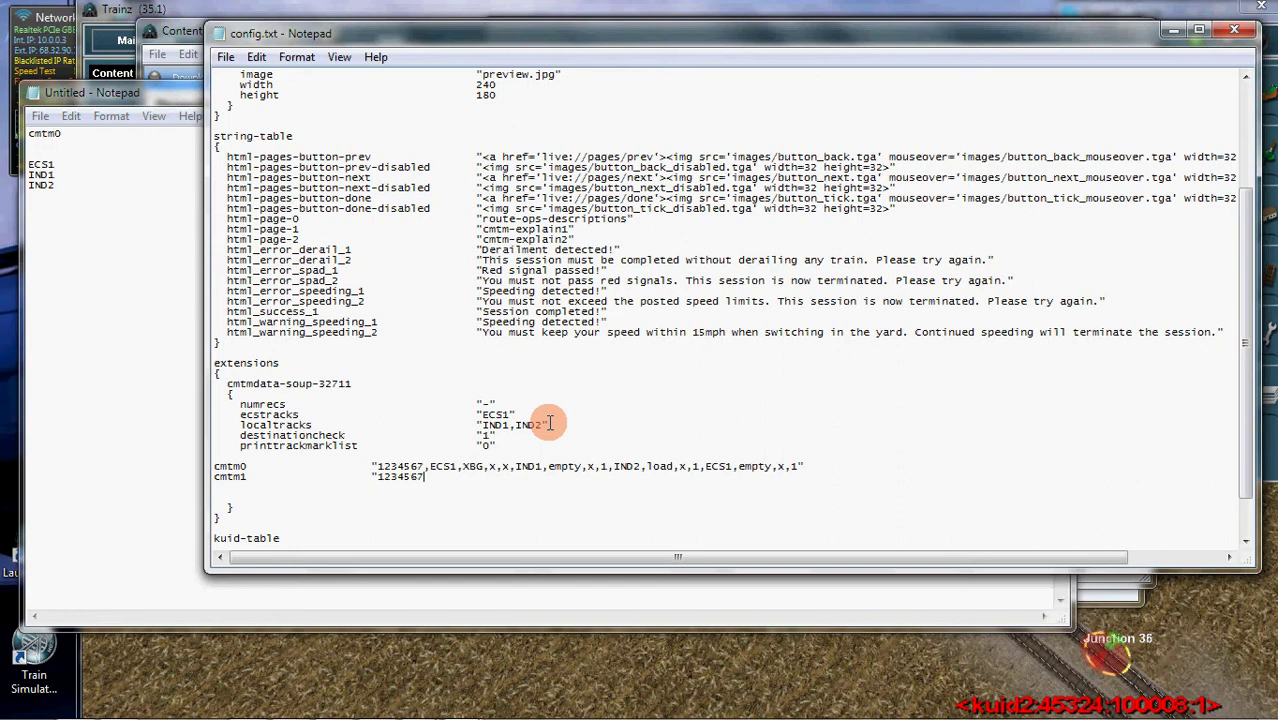
pyautogui.press('Left')
pyautogui.press('Left')
pyautogui.press('Left')
pyautogui.press('BackSpace')
pyautogui.write('x')
pyautogui.press('Right')
# - Extend the cmtm1 record with ECS1,XBG,x,x,IND2,empty,x,1,IND1,load,x,1,ECS1,empty,x,1
pyautogui.write(',ECS1,XBG,x,x,IND')
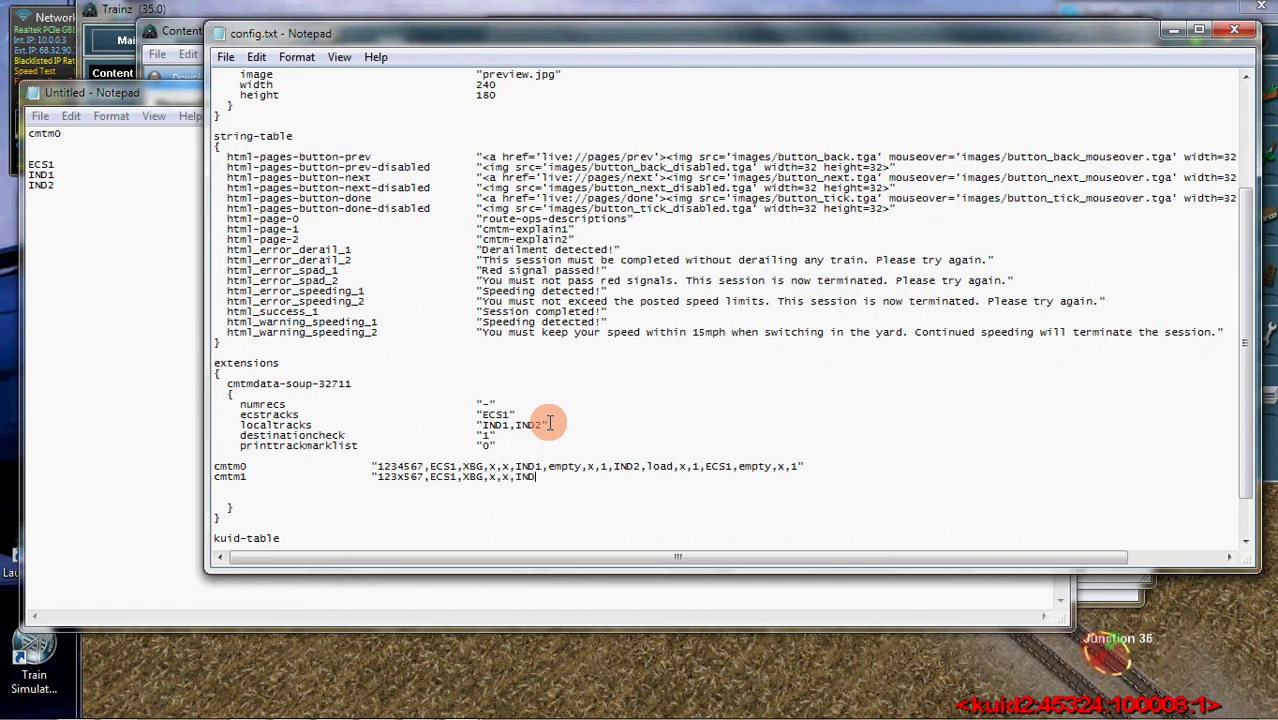
pyautogui.write('2,empty,x,1,IND1,load,x,')
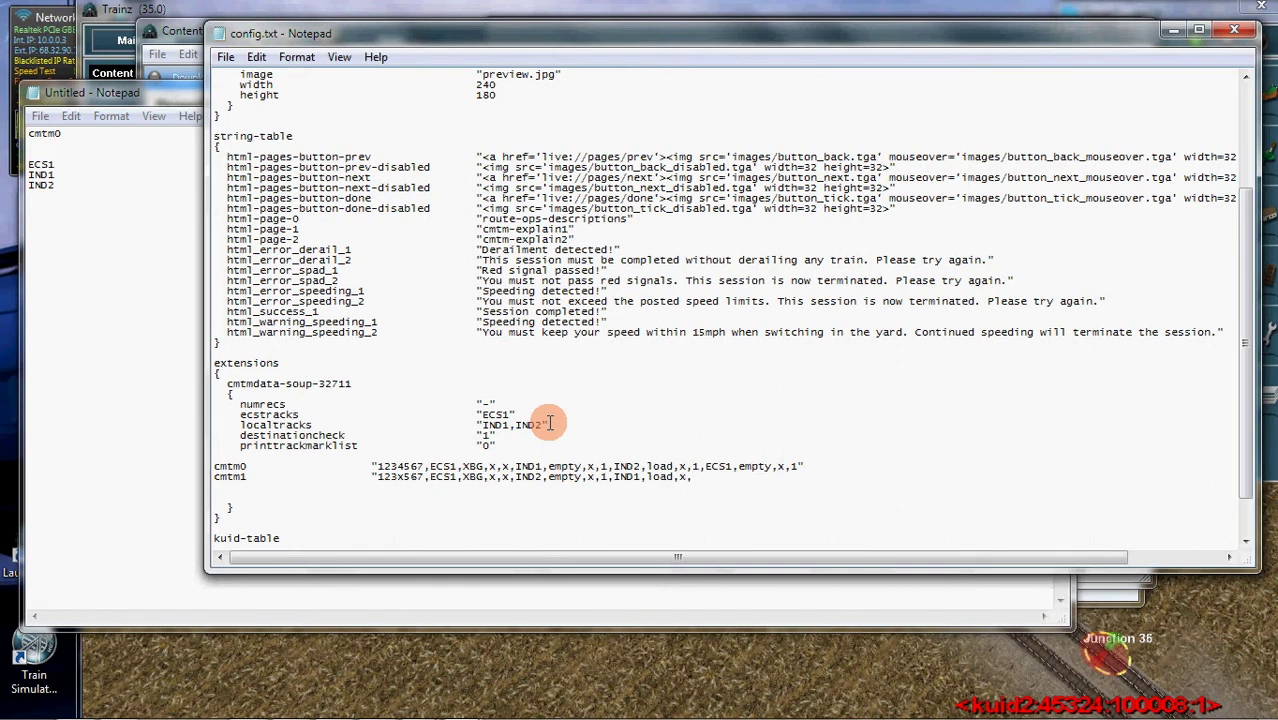
pyautogui.write('1,ECS')
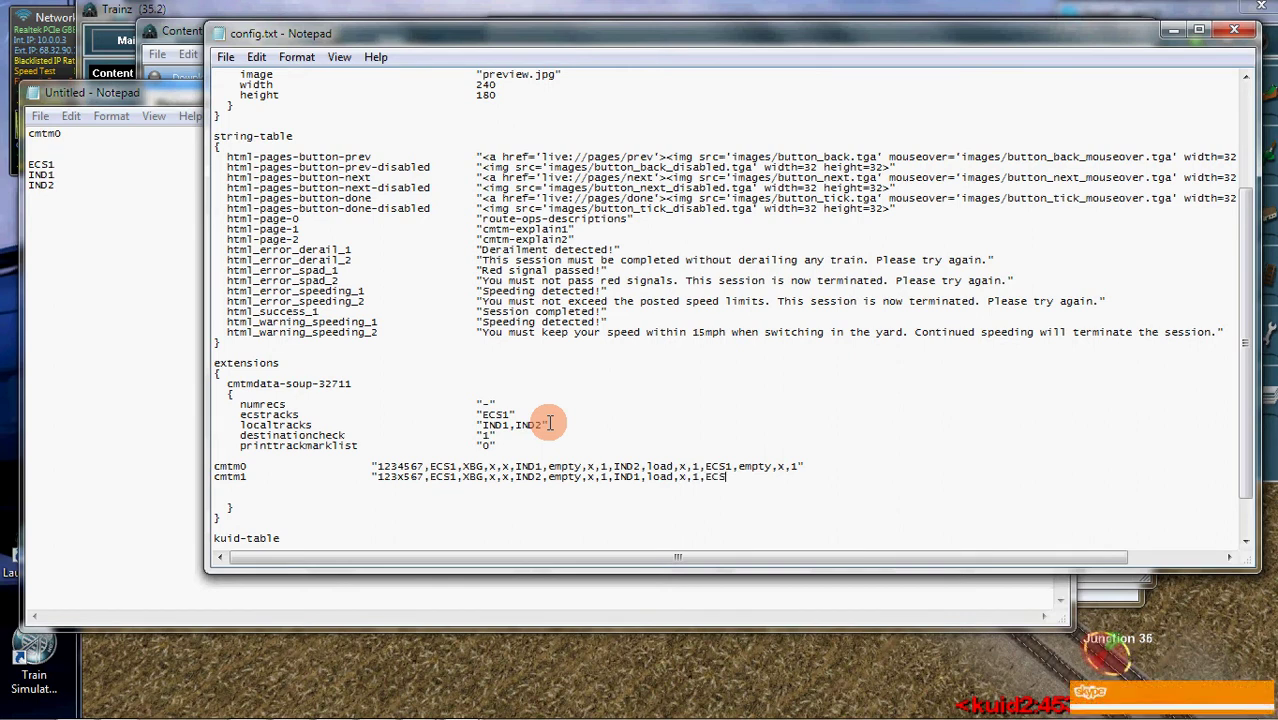
pyautogui.write('1,Empty')
pyautogui.press('BackSpace')
pyautogui.press('BackSpace')
pyautogui.press('BackSpace')
pyautogui.press('BackSpace')
pyautogui.press('BackSpace')
pyautogui.write('empty')
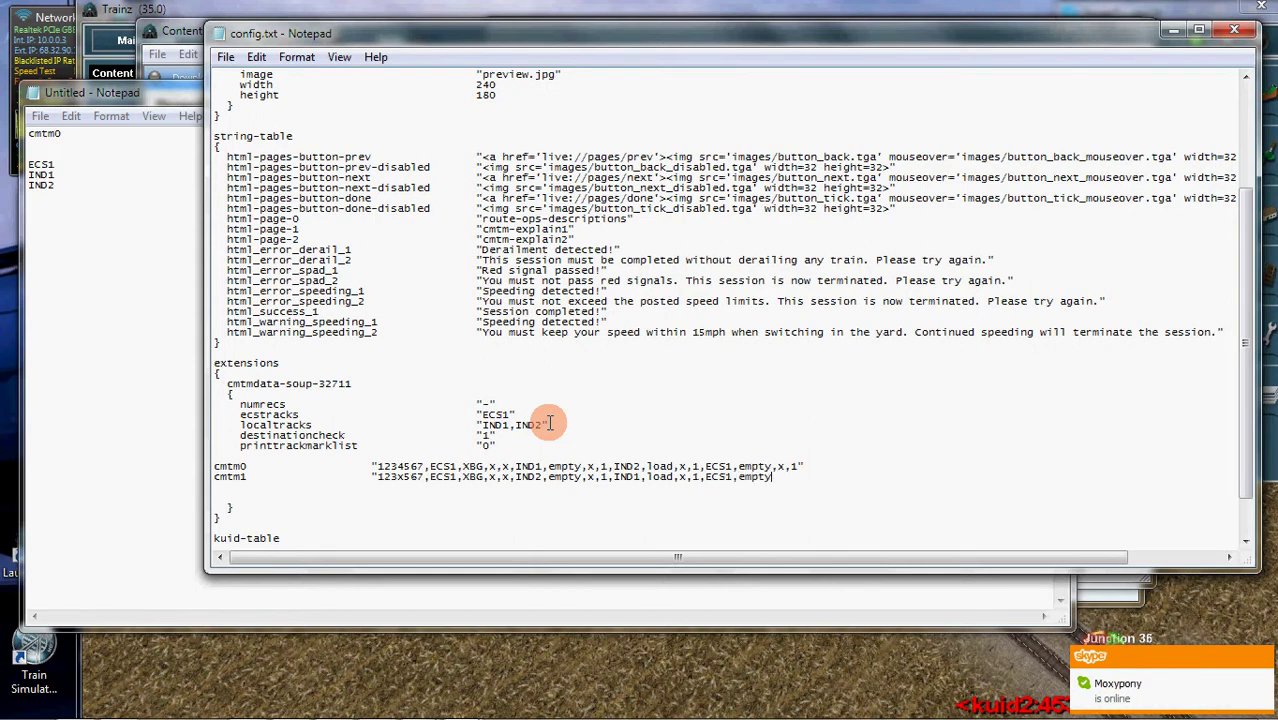
pyautogui.write(',x,1')
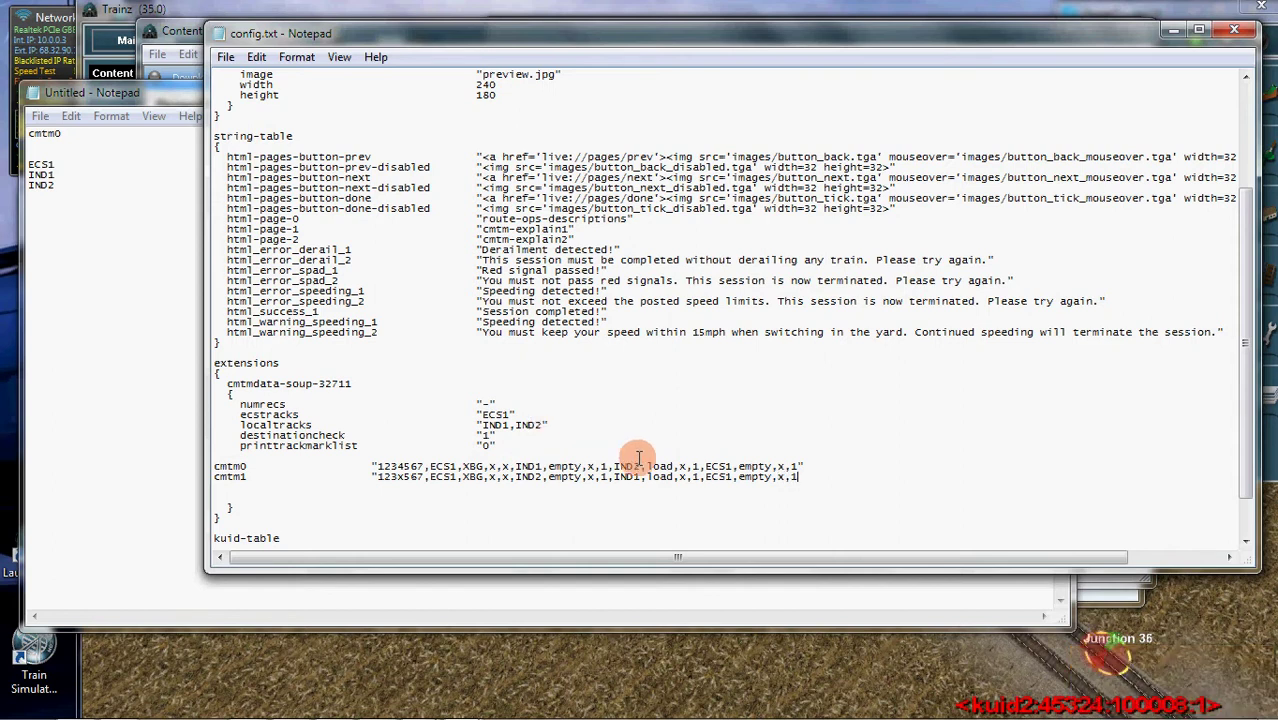
# - Examine the x field after load in the cmtm1 record and the general-goods entry in the kuid-table
pyautogui.doubleClick(680, 476)
pyautogui.scroll(-2, 678, 482)
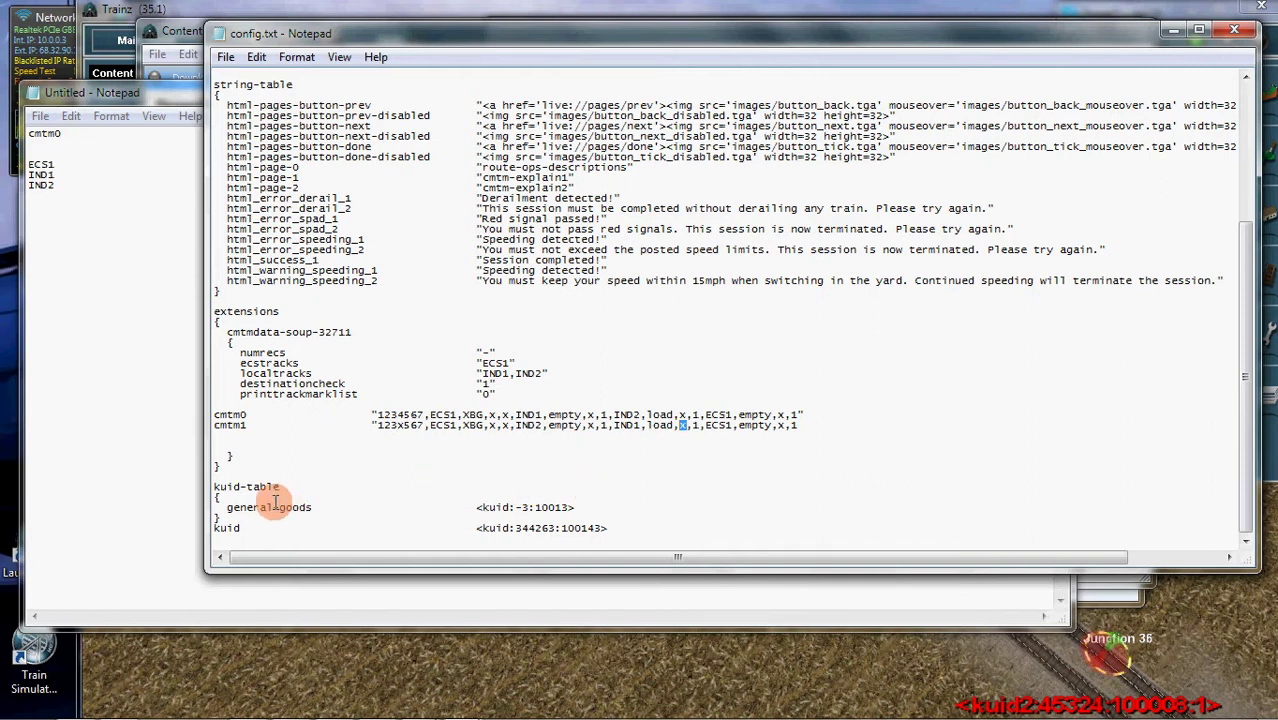
pyautogui.moveTo(215, 507); pyautogui.dragTo(579, 508)
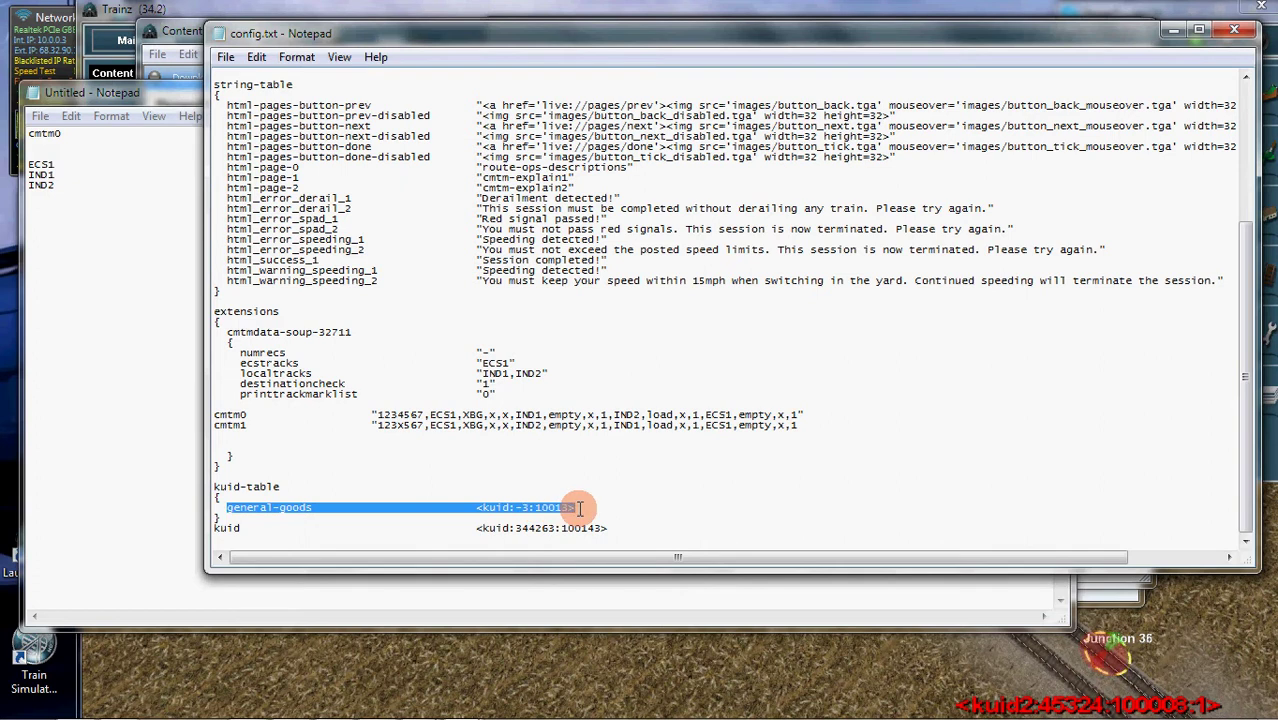
pyautogui.click(310, 508)
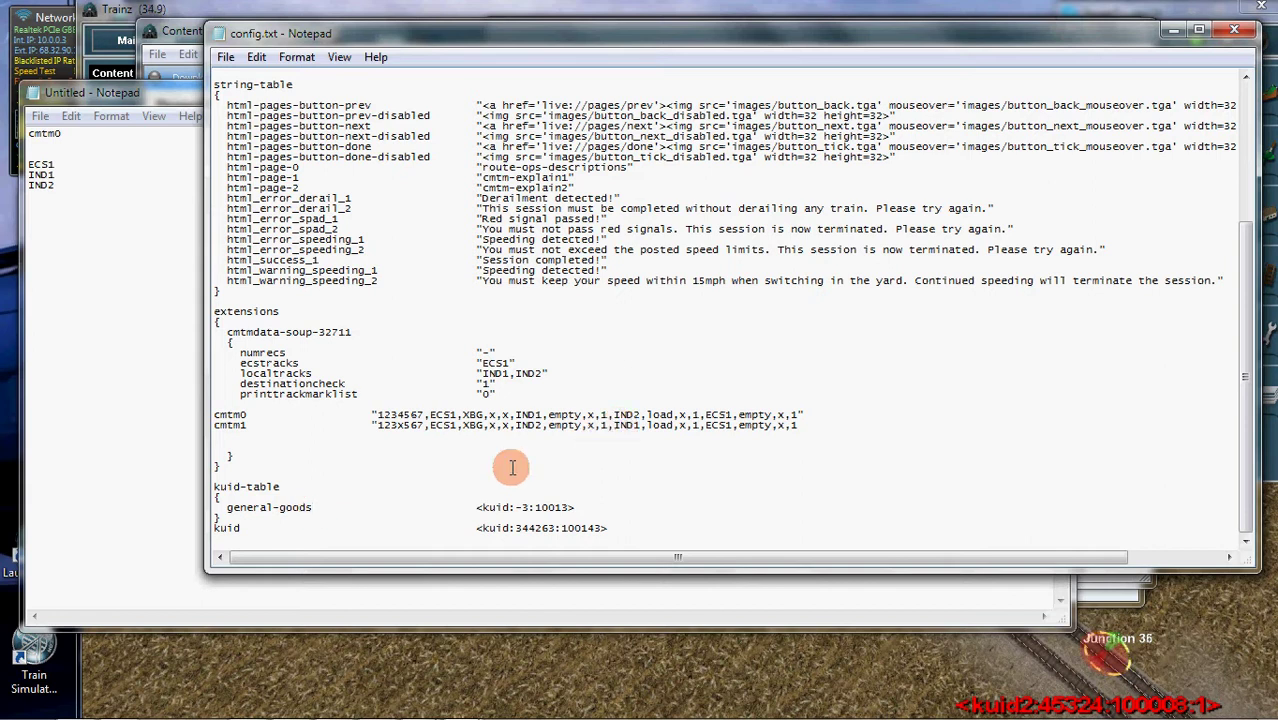
# - Try a space instead of the hyphen in the kuid-table's general-goods name, and restore the hyphen
pyautogui.click(279, 508)
pyautogui.press('BackSpace')
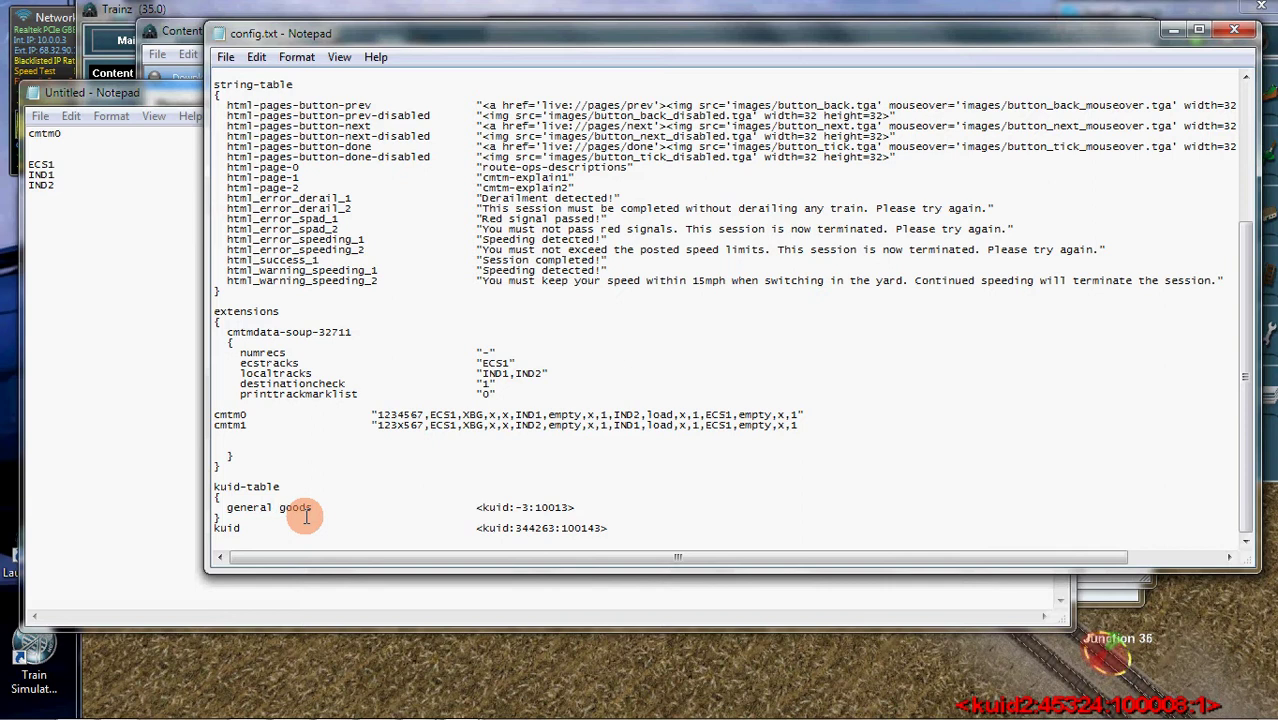
pyautogui.press('BackSpace')
pyautogui.write('-')
# - Copy the general-goods name from the kuid-table and replace the x after load in the cmtm1 record with it
pyautogui.moveTo(315, 508); pyautogui.dragTo(230, 510)
pyautogui.hotkey('ctrl', 'c')
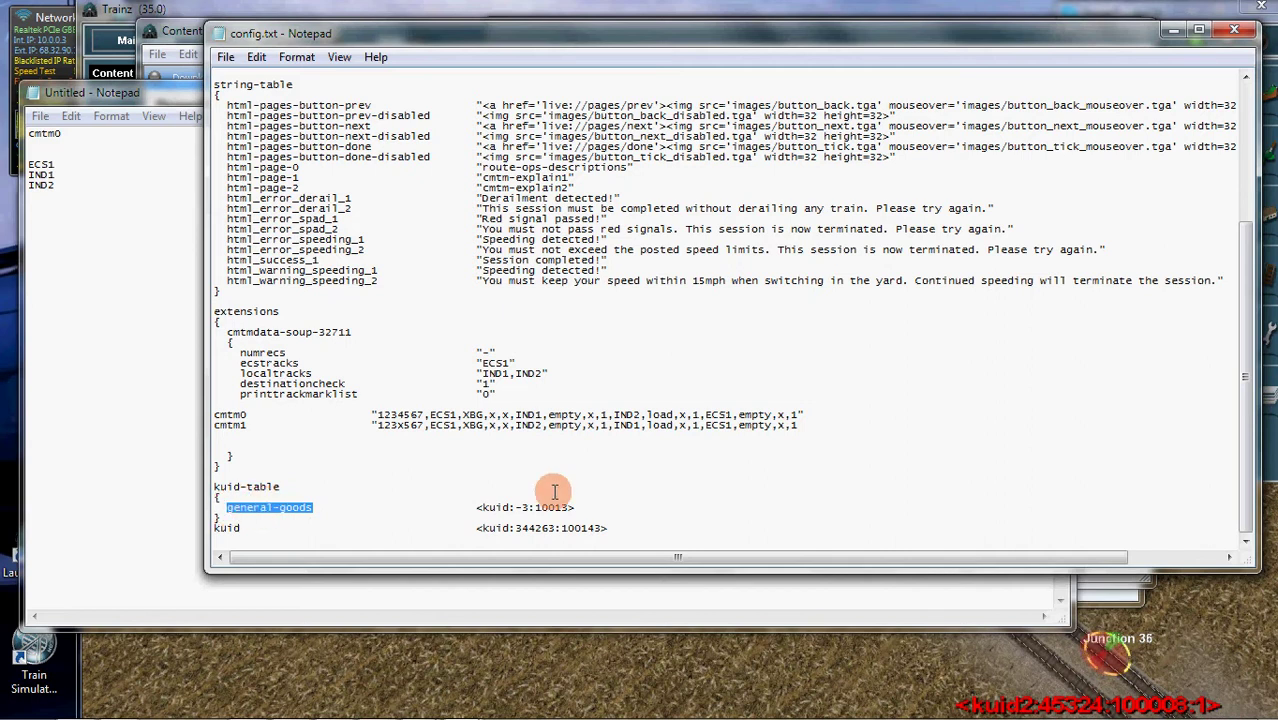
pyautogui.click(683, 428)
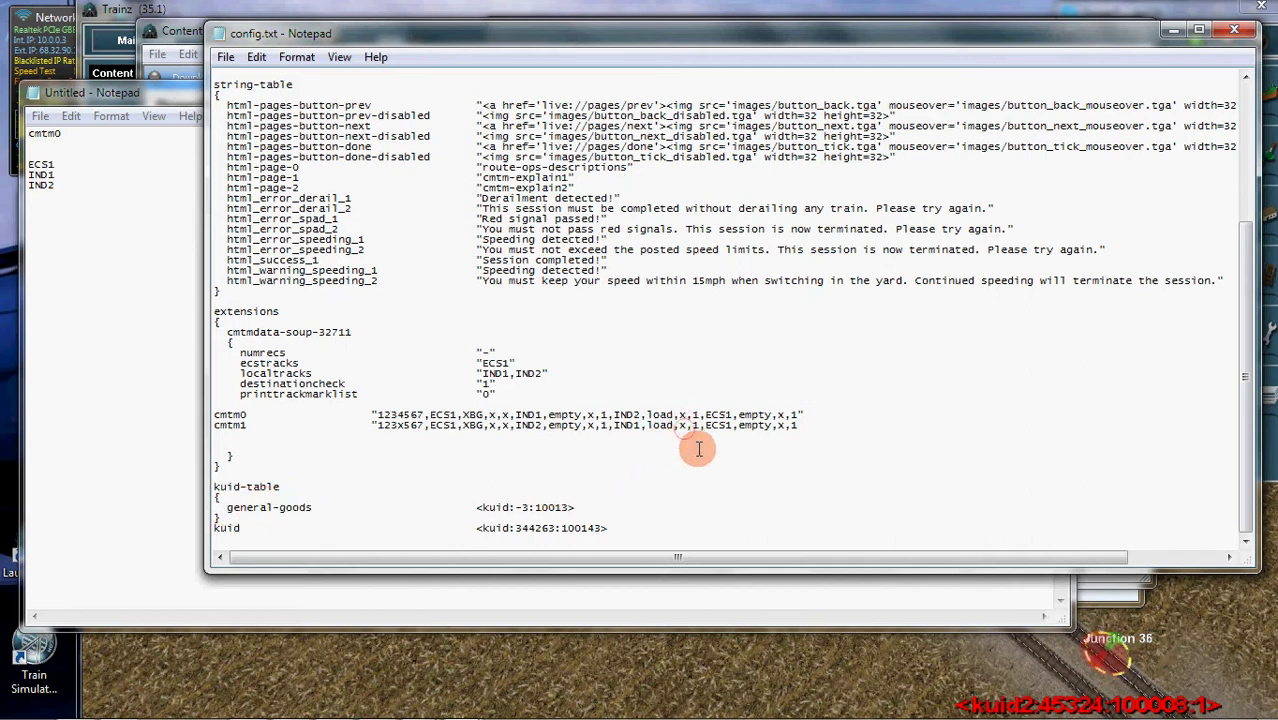
pyautogui.hotkey('ctrl', 'v')
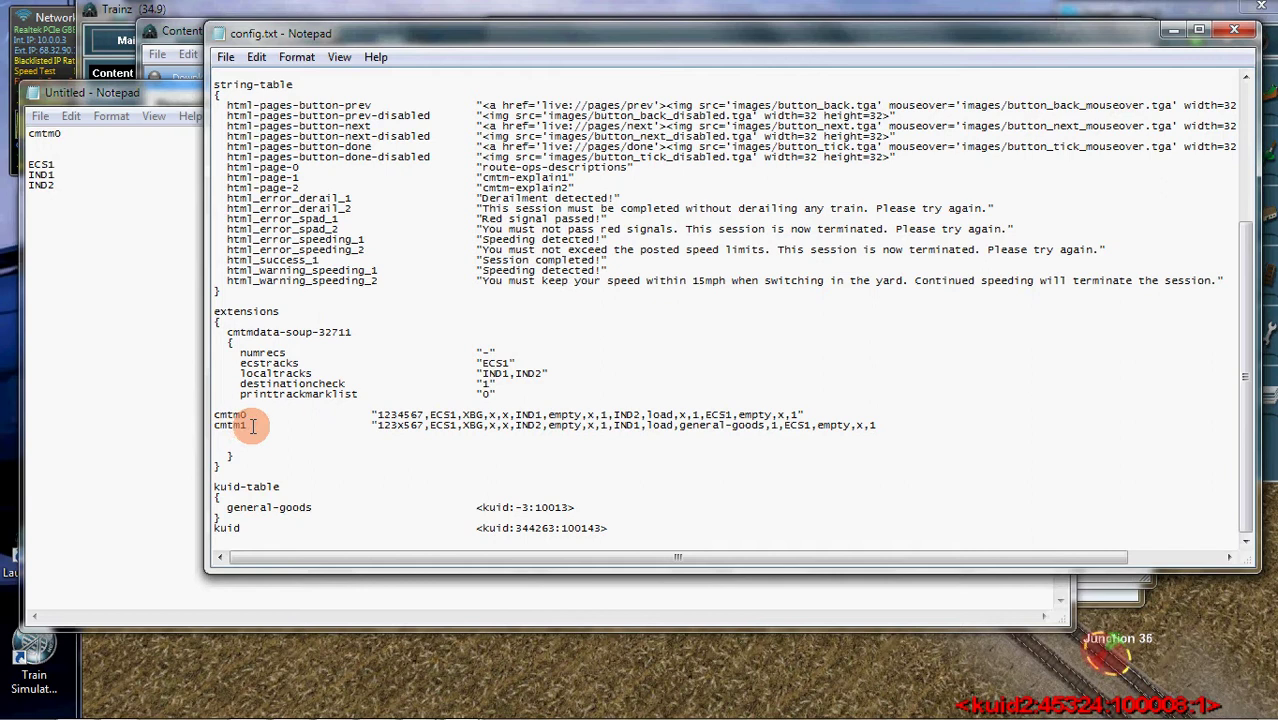
# - Set the numrecs value in the cmtmdata-soup-32711 block to 2 and put away the config and notes files
pyautogui.moveTo(239, 352); pyautogui.dragTo(508, 352)
pyautogui.click(481, 352)
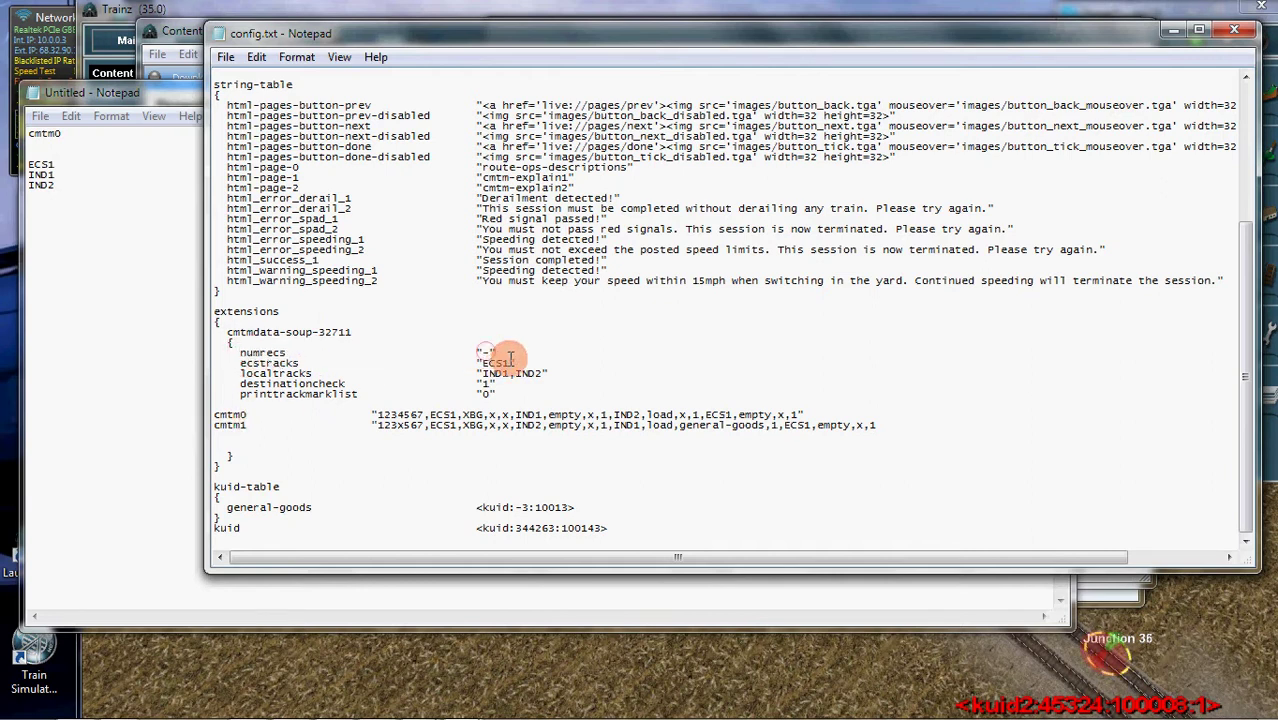
pyautogui.press('Delete')
pyautogui.write('2')
pyautogui.click(1234, 30)
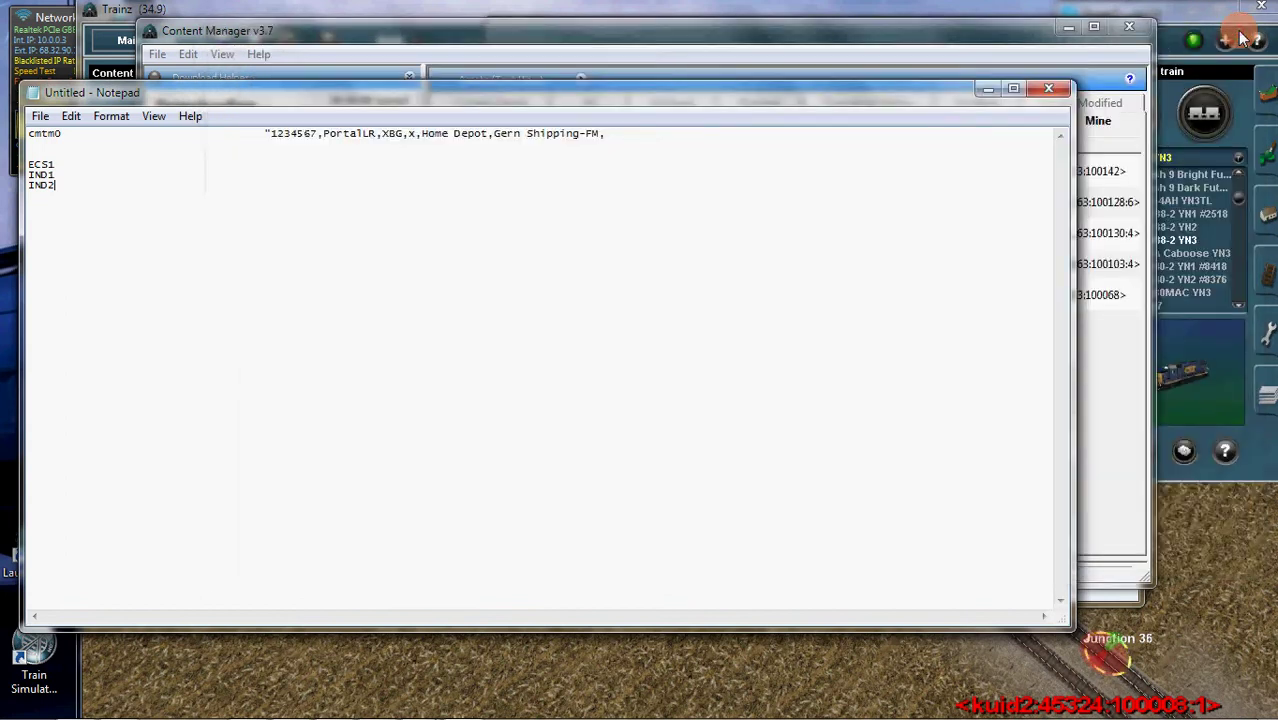
pyautogui.click(983, 91)
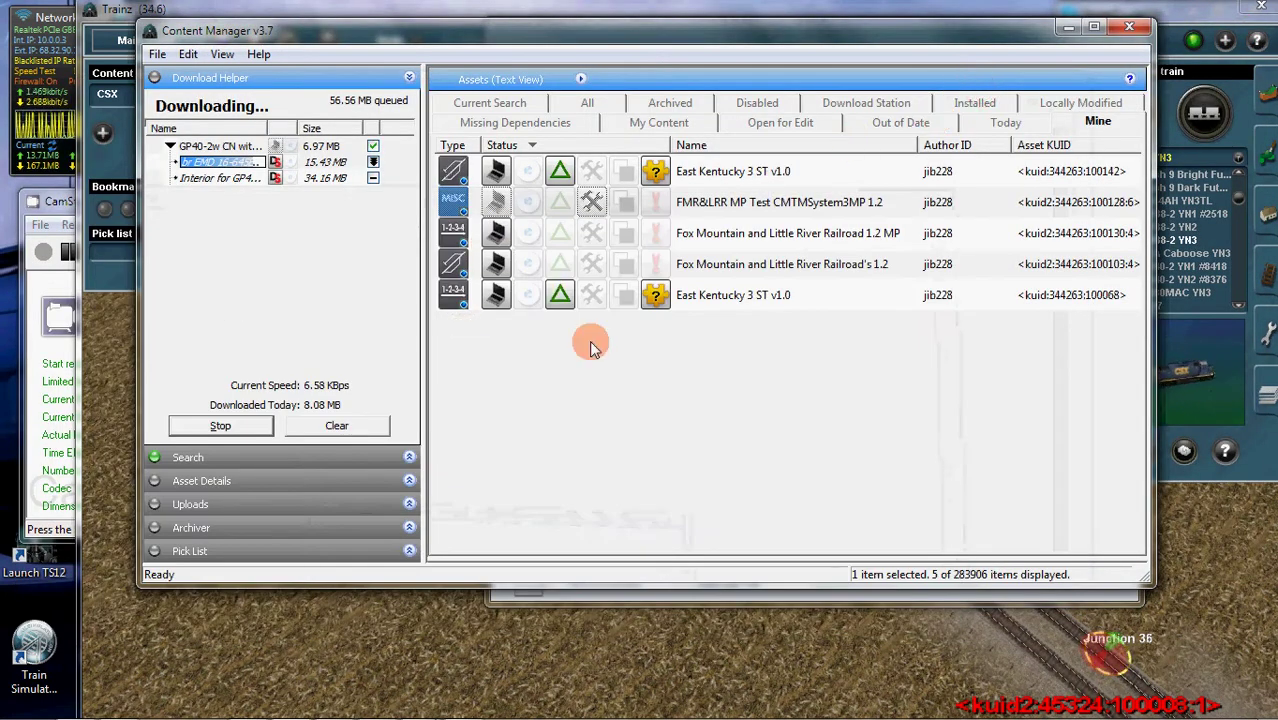
# - Find the Easy CMTMSystem4 HTML asset among today's assets and show it on its own in the main list
pyautogui.click(982, 128)
pyautogui.click(700, 202)
pyautogui.rightClick(698, 202)
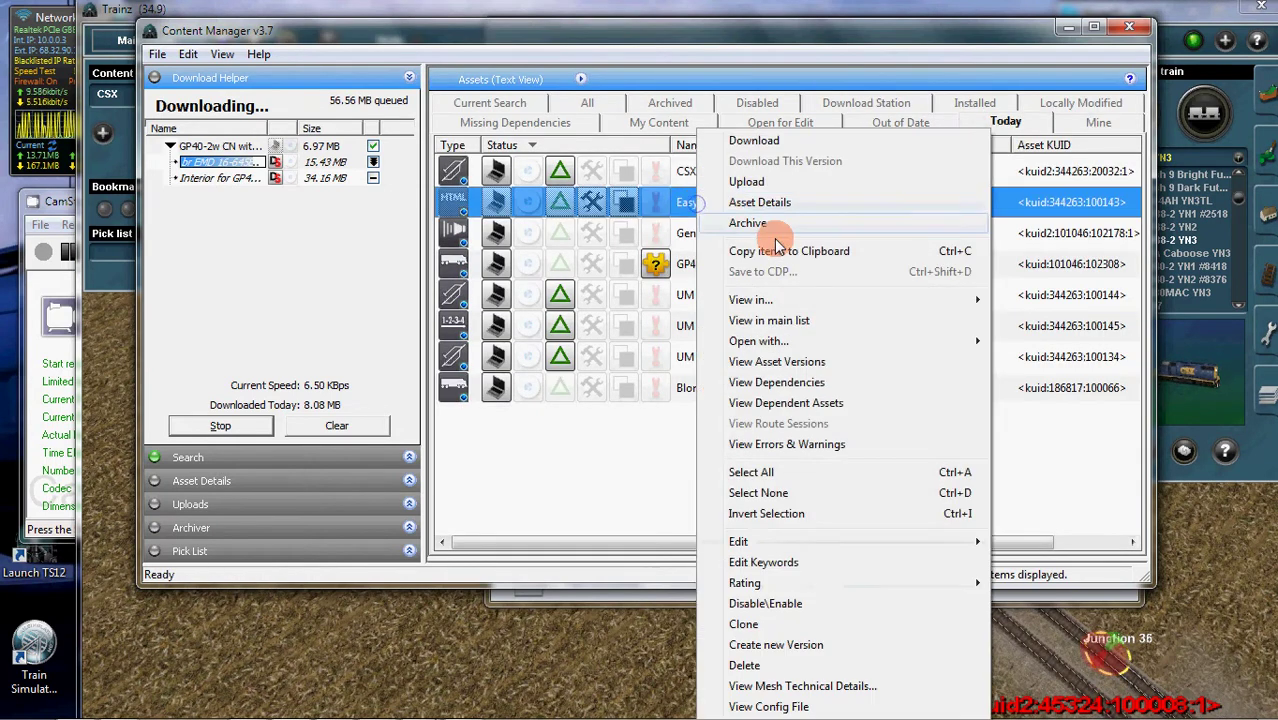
pyautogui.click(783, 325)
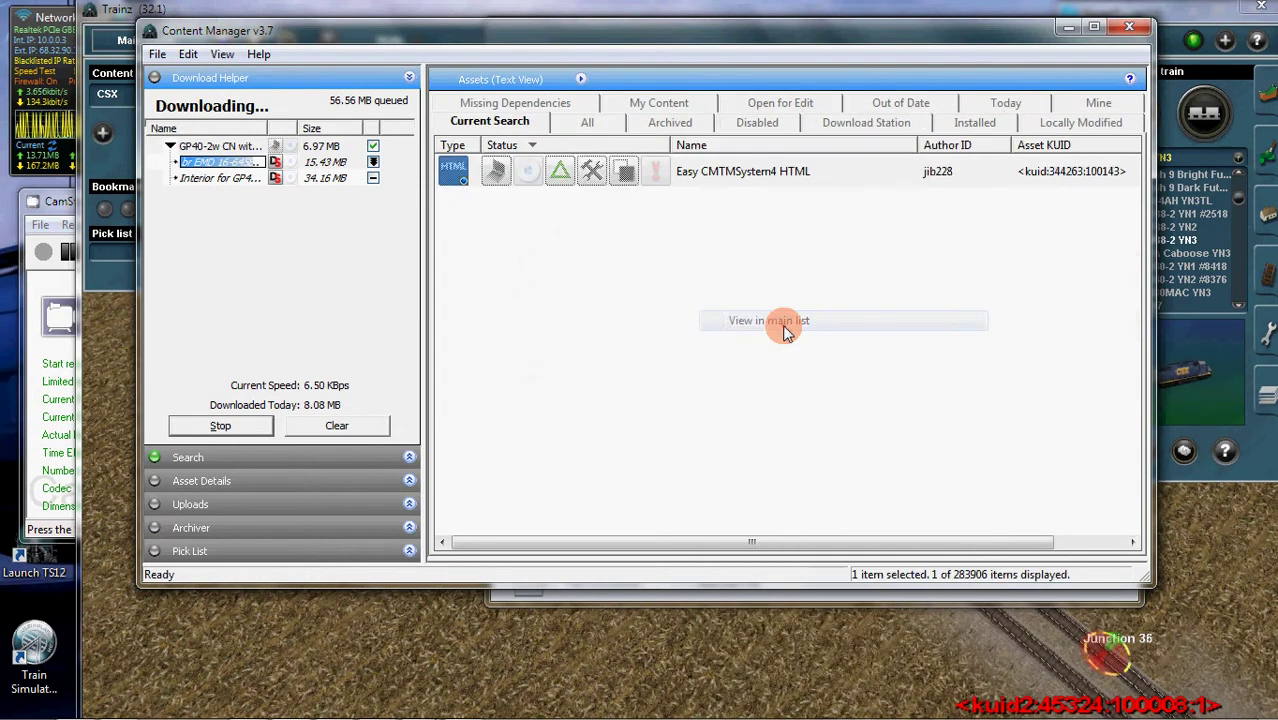
# - Try to commit the Easy CMTMSystem4 HTML asset and view the details of the commit result
pyautogui.rightClick(638, 172)
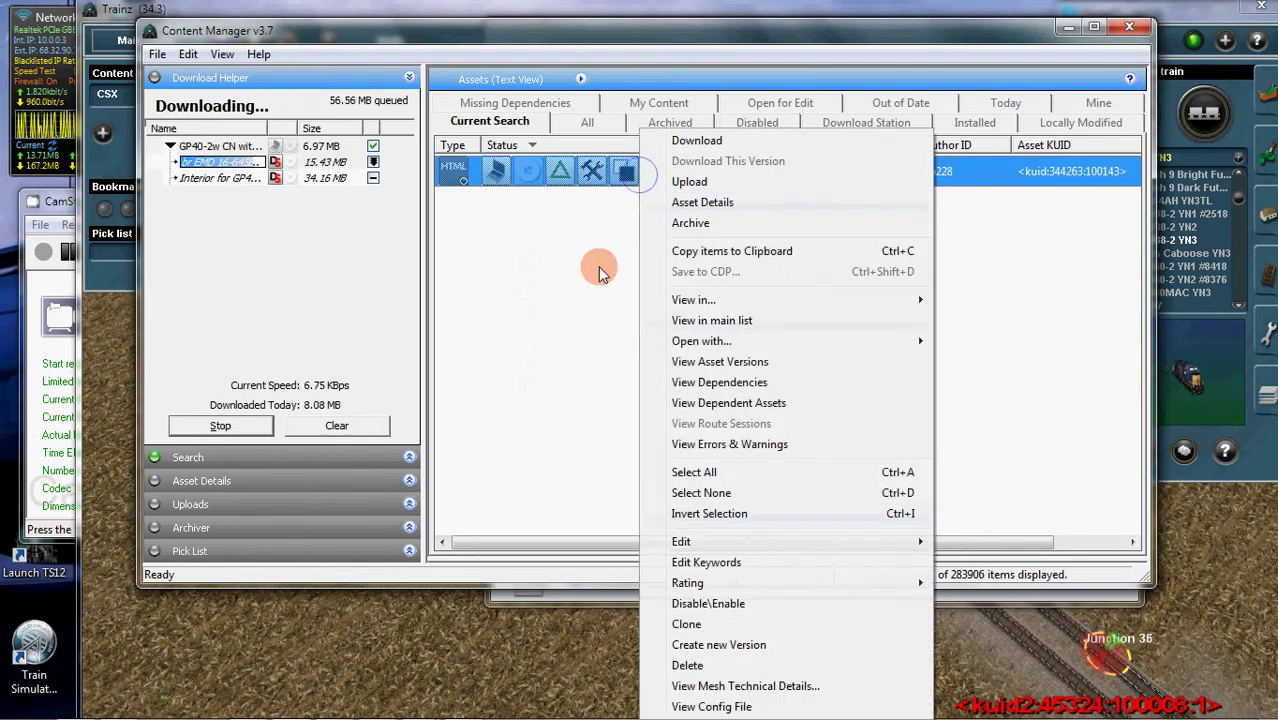
pyautogui.click(592, 258)
pyautogui.click(590, 172)
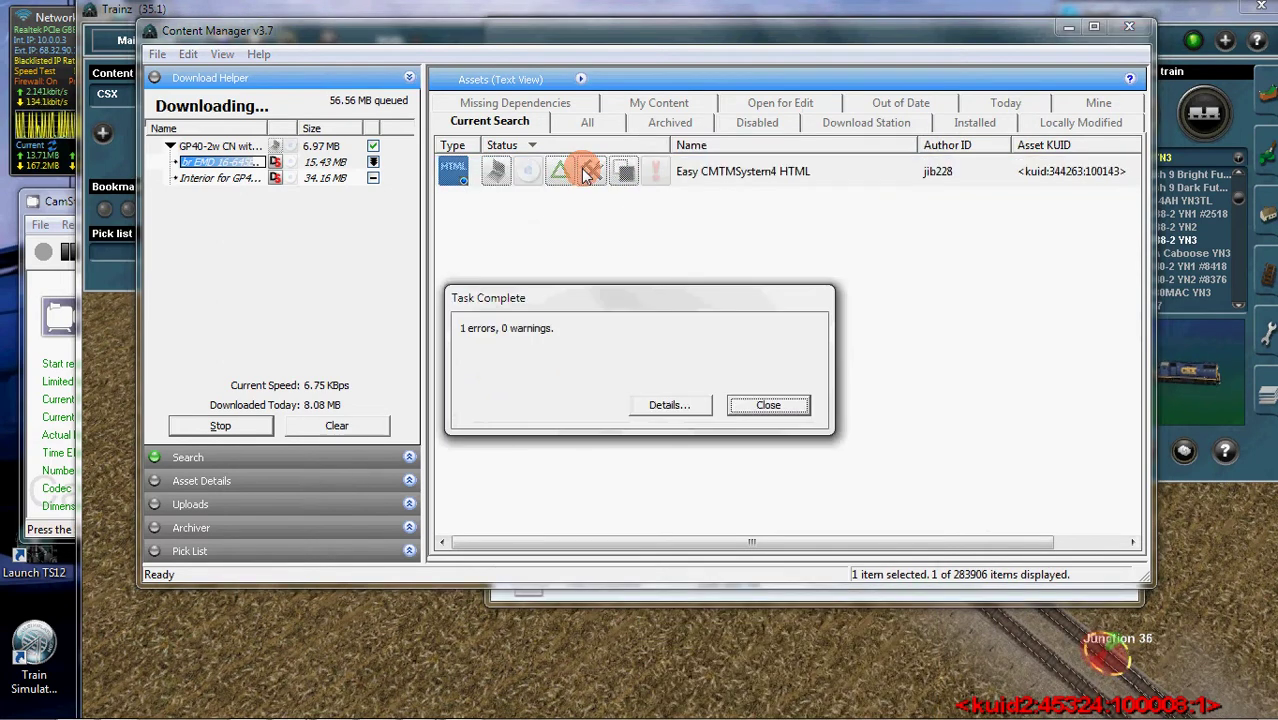
pyautogui.click(657, 406)
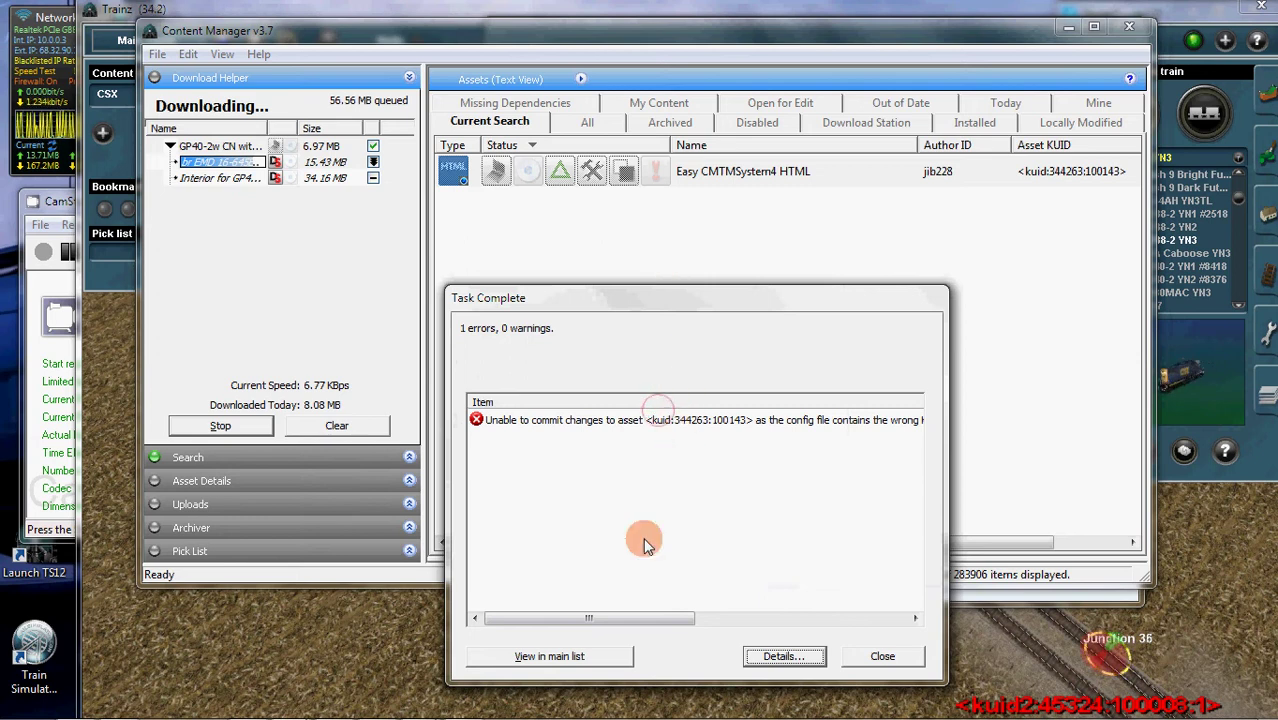
pyautogui.moveTo(634, 616); pyautogui.dragTo(605, 618)
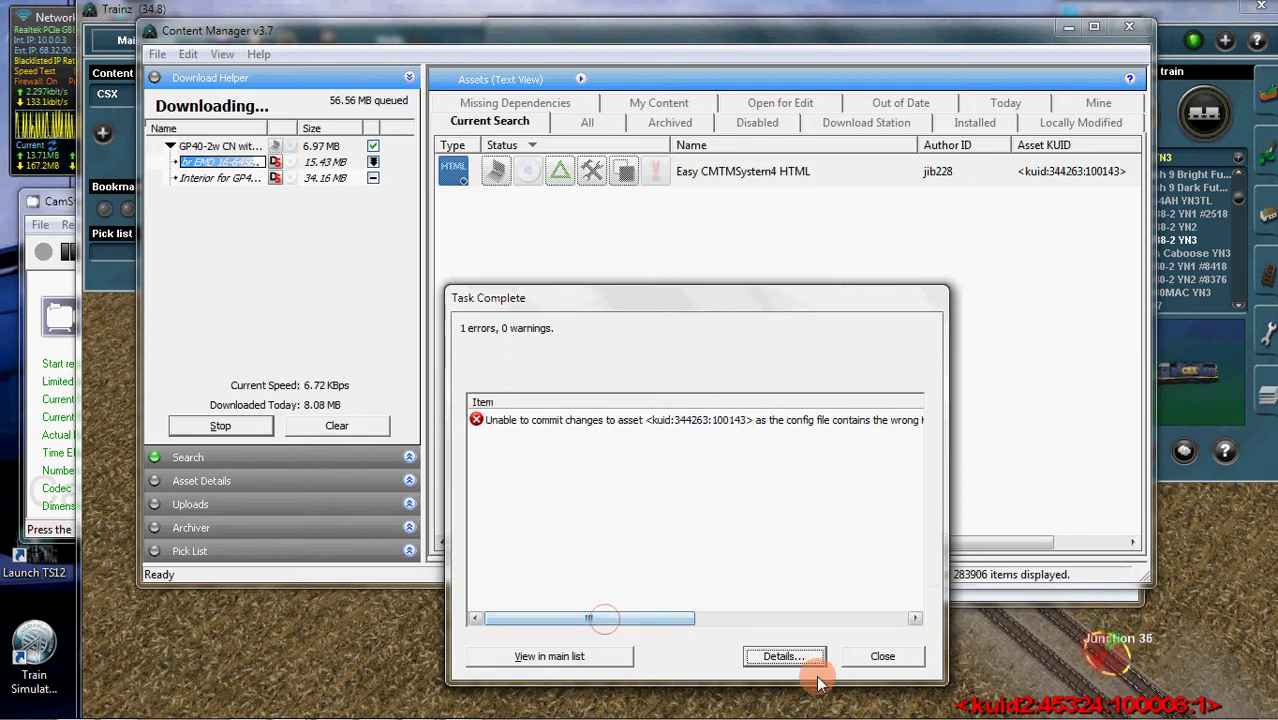
pyautogui.click(872, 652)
# - Reopen the asset's config.txt, add the closing quotation mark at the end of the cmtm1 record, and save the file
pyautogui.rightClick(611, 173)
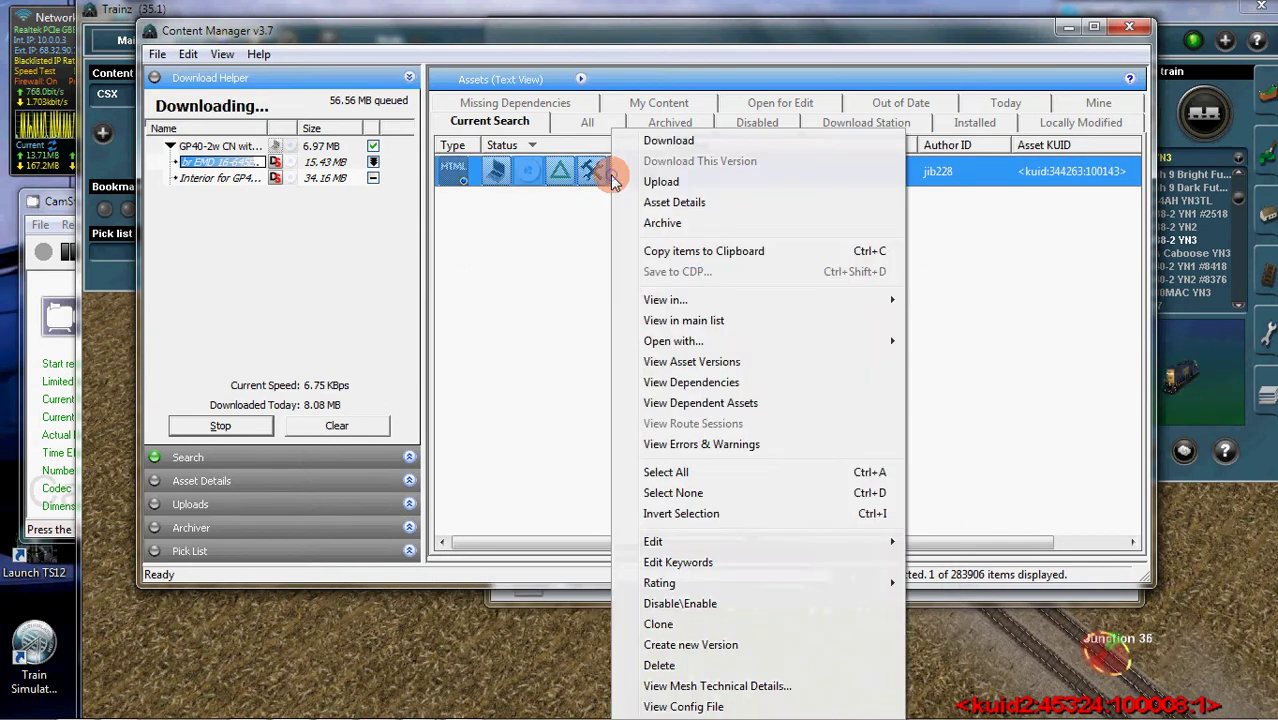
pyautogui.moveTo(745, 541)
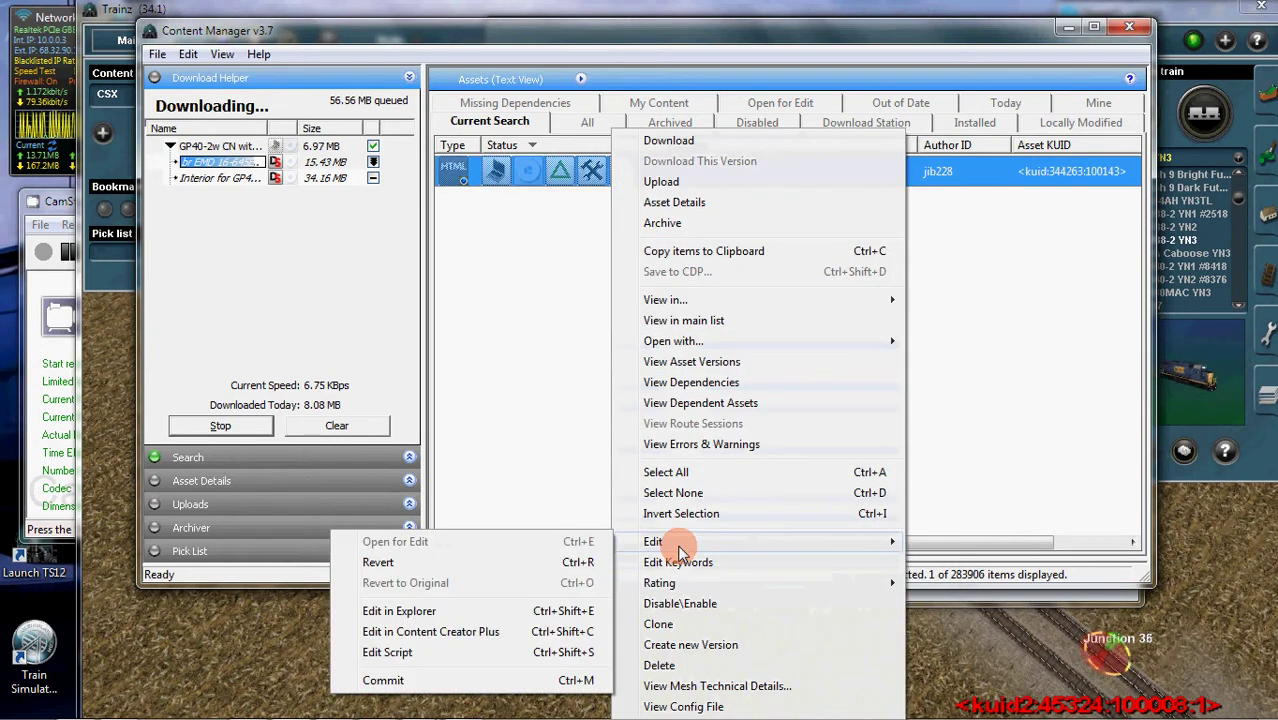
pyautogui.click(474, 613)
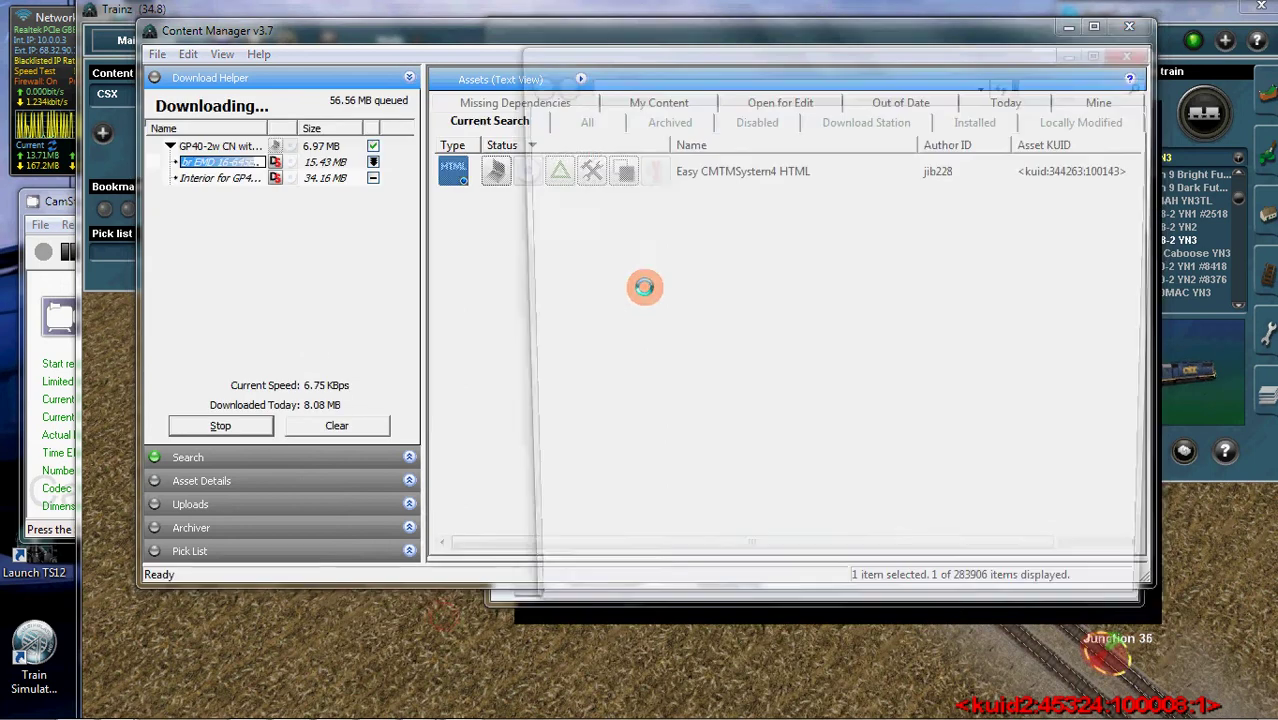
pyautogui.doubleClick(725, 232)
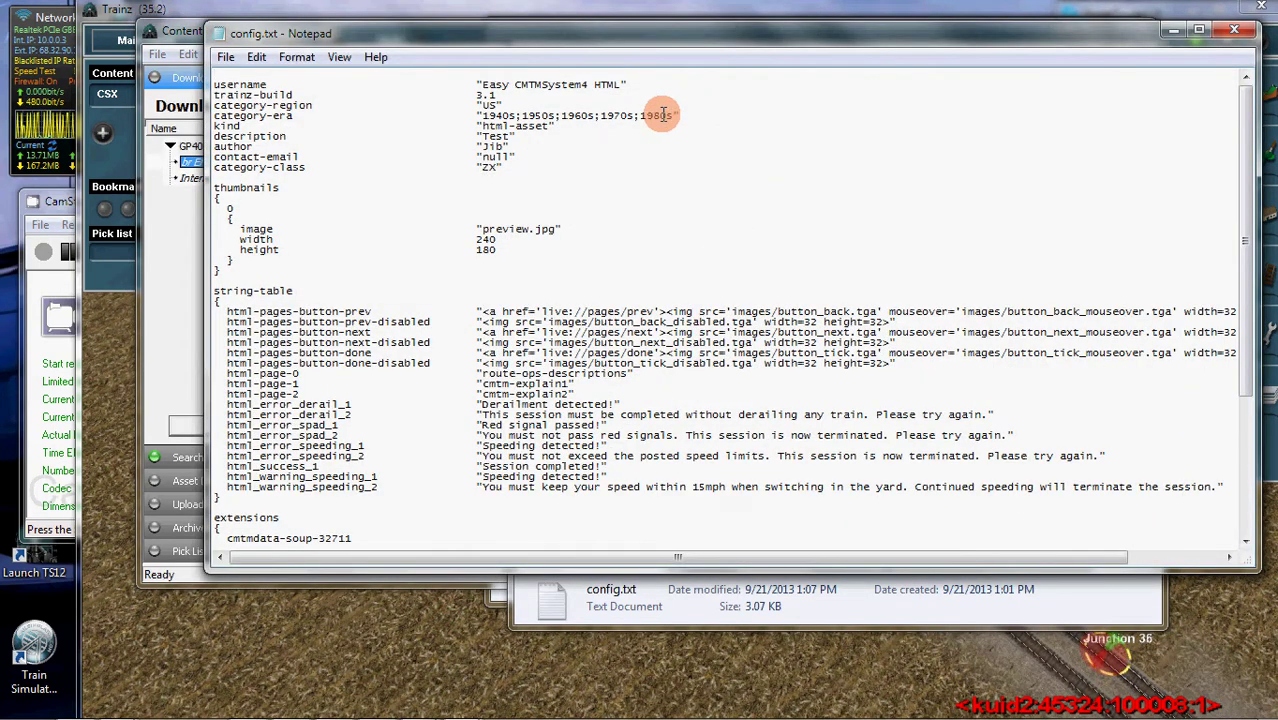
pyautogui.scroll(-7, 700, 320)
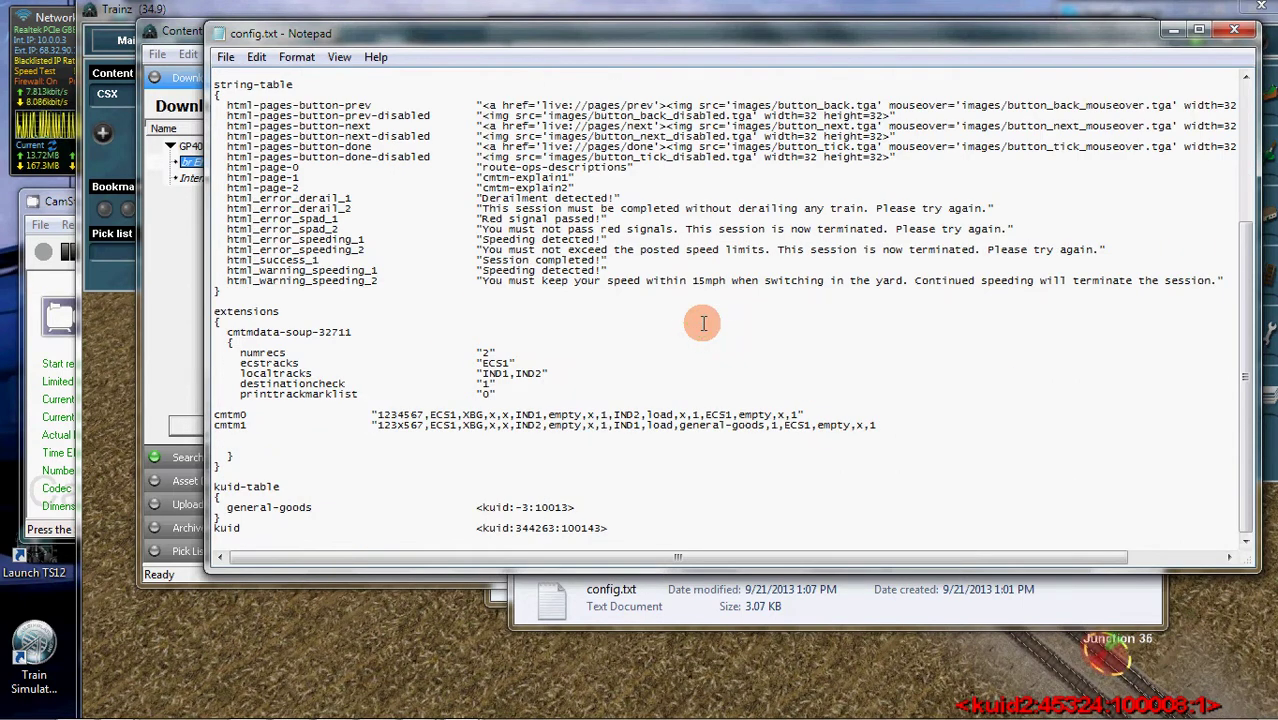
pyautogui.click(886, 423)
pyautogui.hotkey('ctrl', 's')
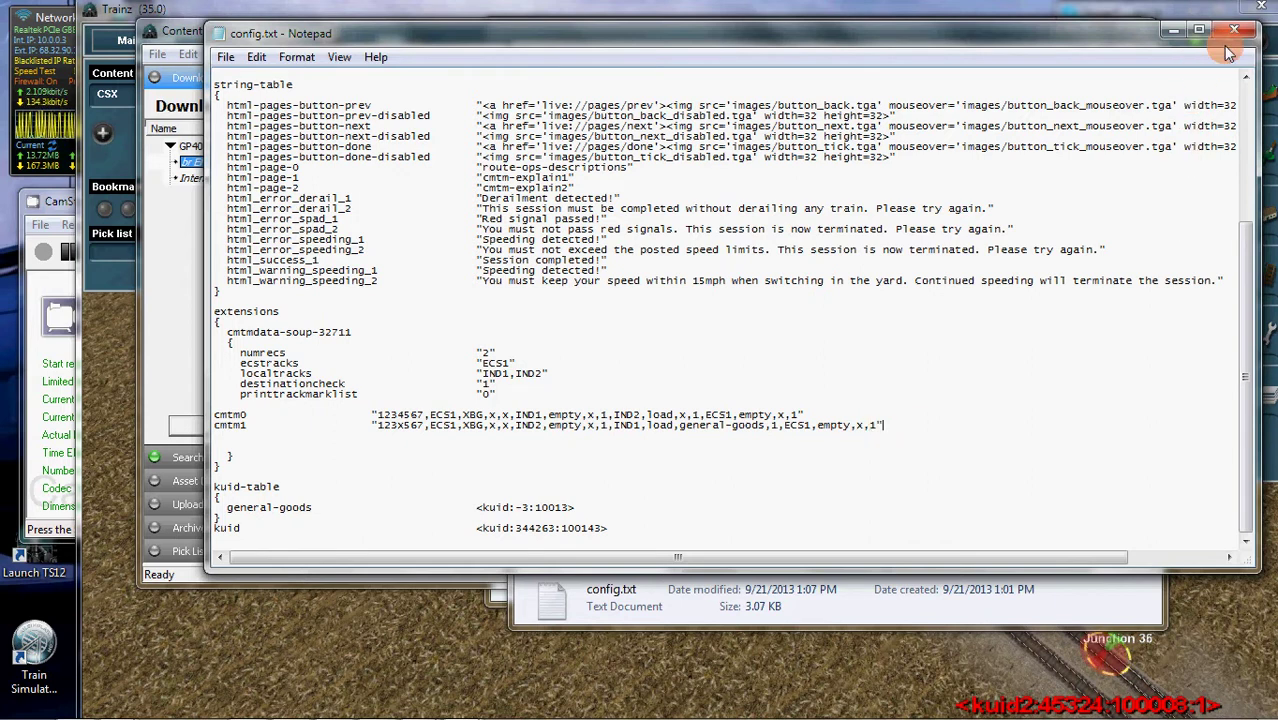
pyautogui.click(1237, 36)
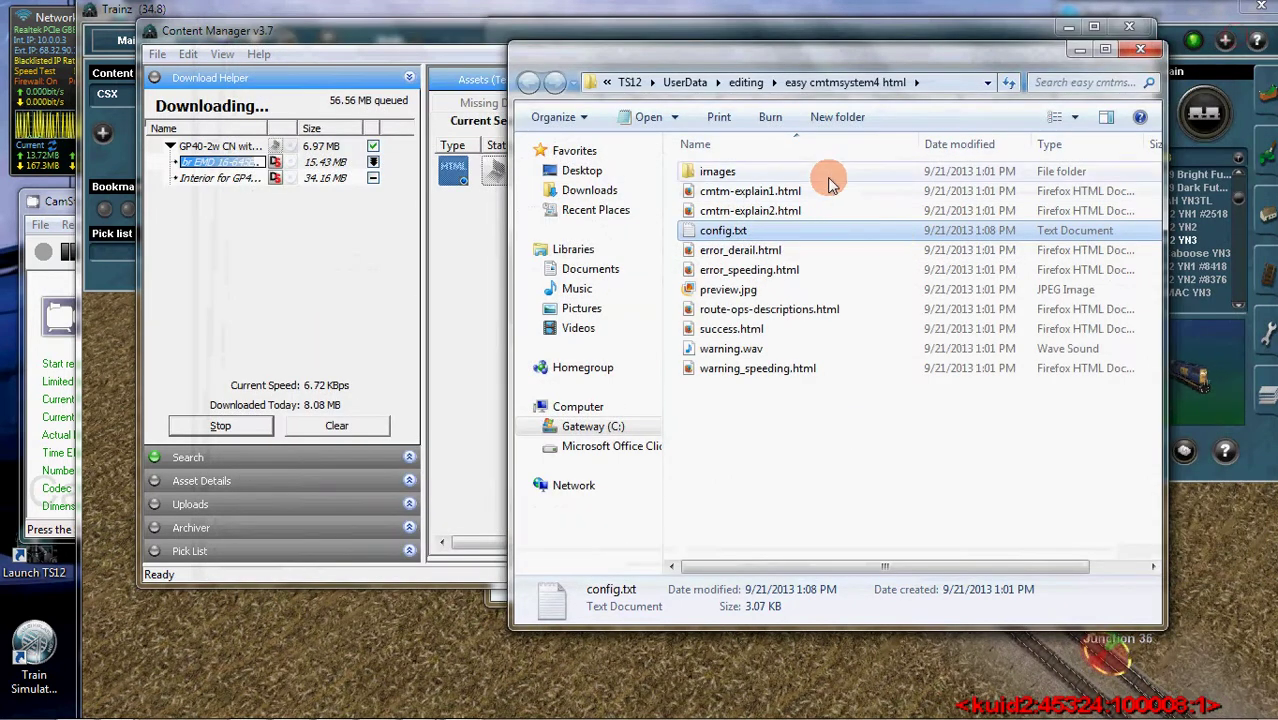
# - Close the asset's folder and commit the Easy CMTMSystem4 HTML asset
pyautogui.click(1144, 52)
pyautogui.click(552, 182)
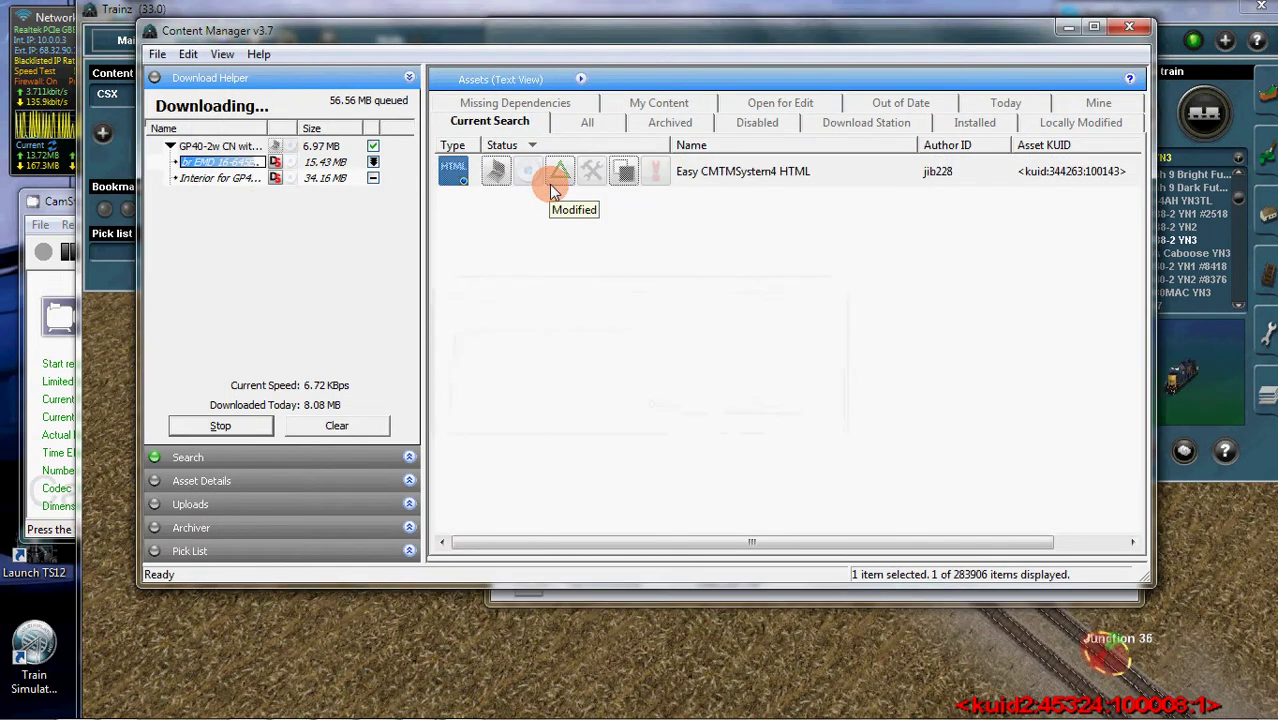
pyautogui.click(642, 249)
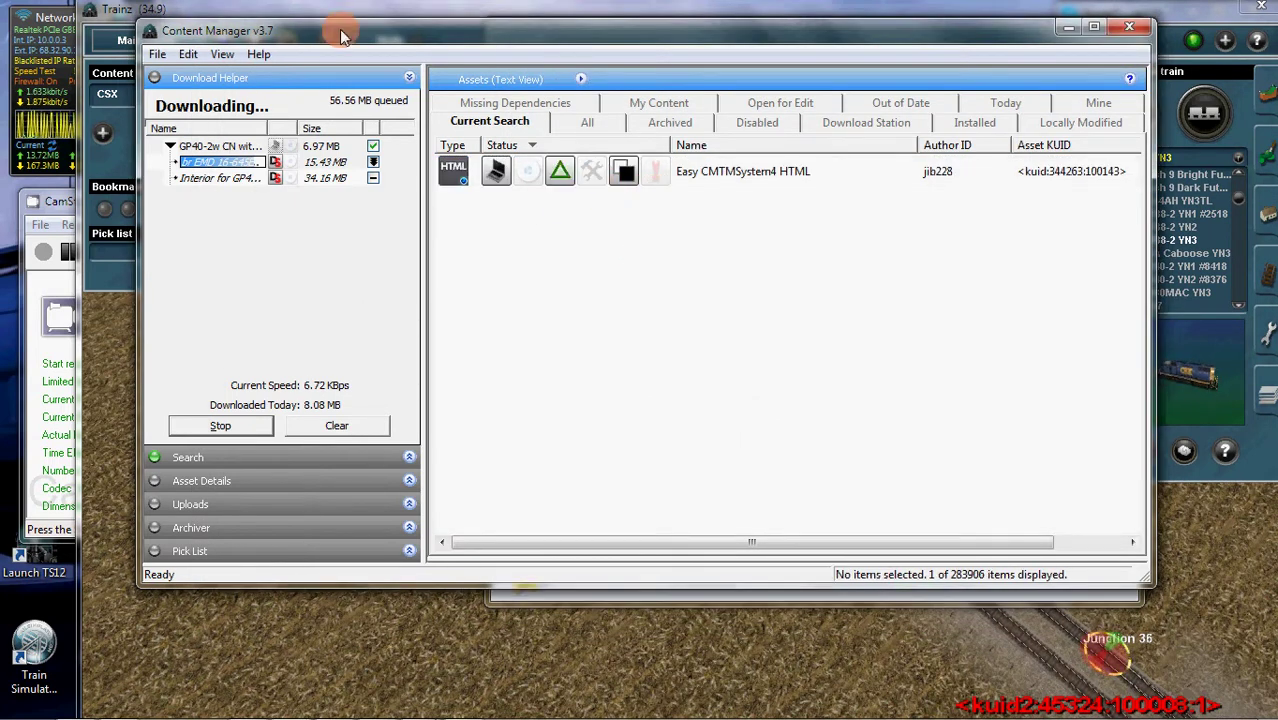
# - Close the leftover Explorer window behind Content Manager and switch back to the Trainz route editor
pyautogui.moveTo(431, 28); pyautogui.dragTo(426, 62)
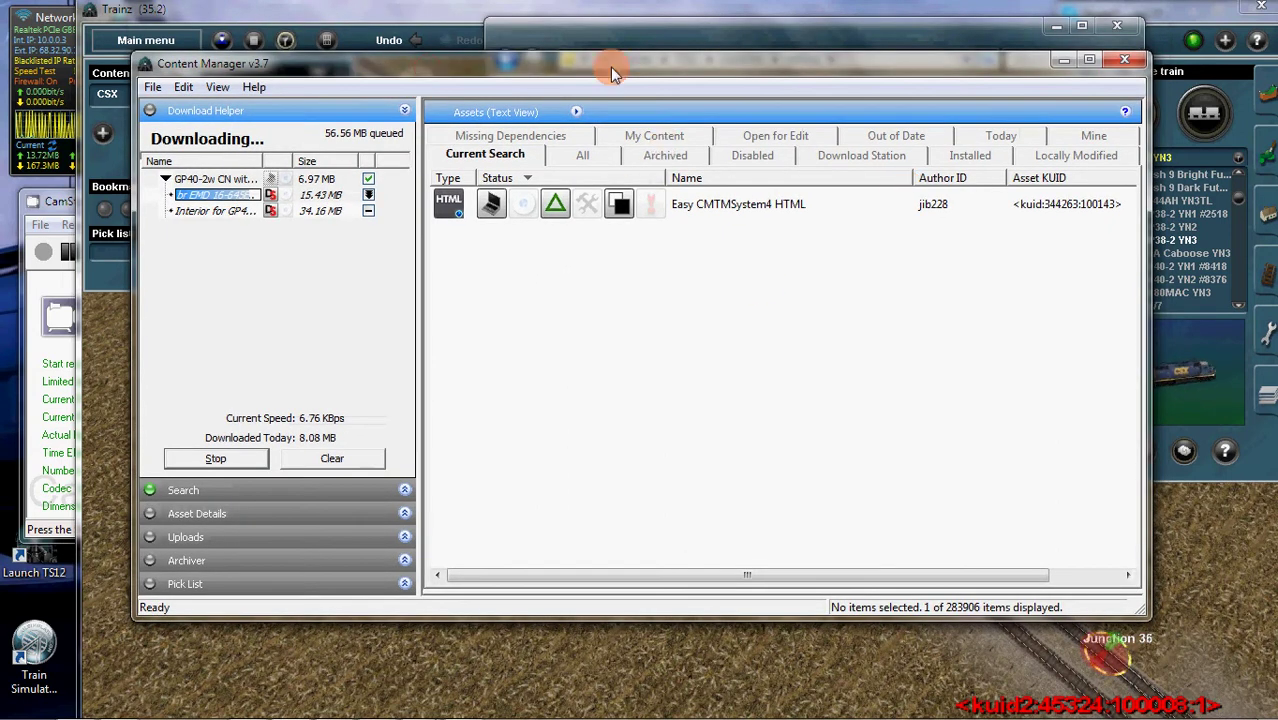
pyautogui.click(607, 27)
pyautogui.click(1120, 26)
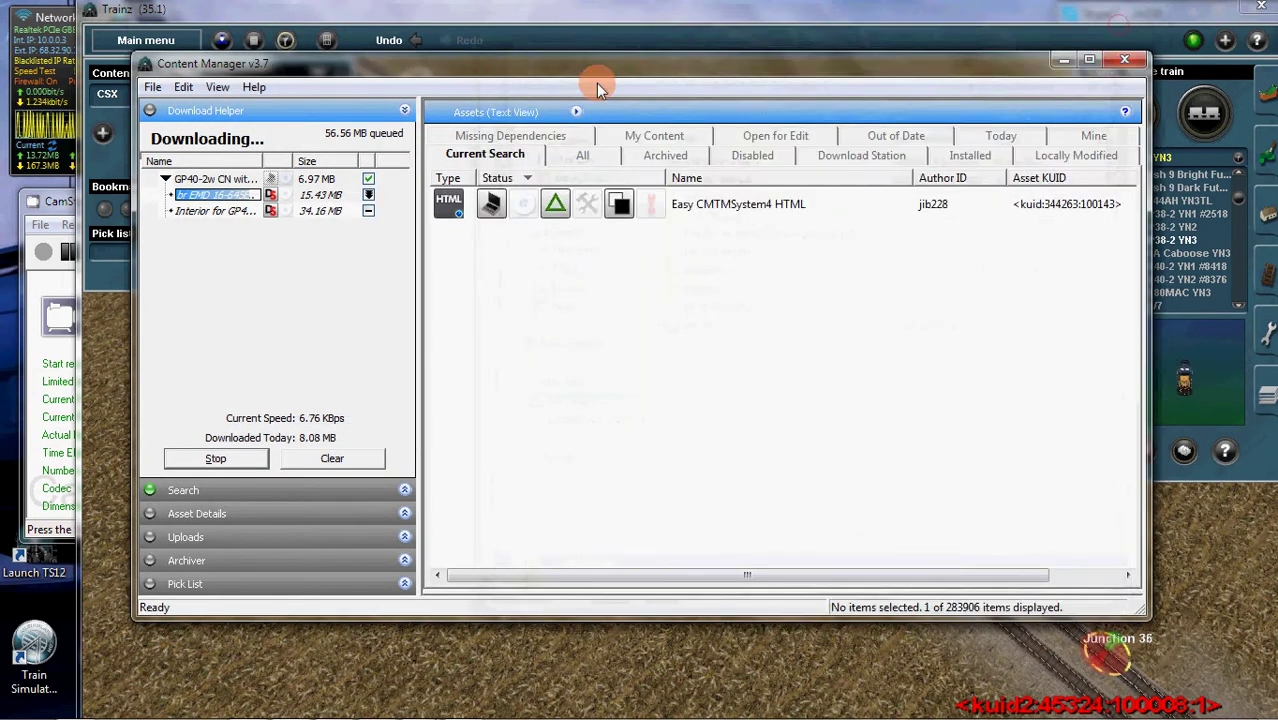
pyautogui.click(440, 23)
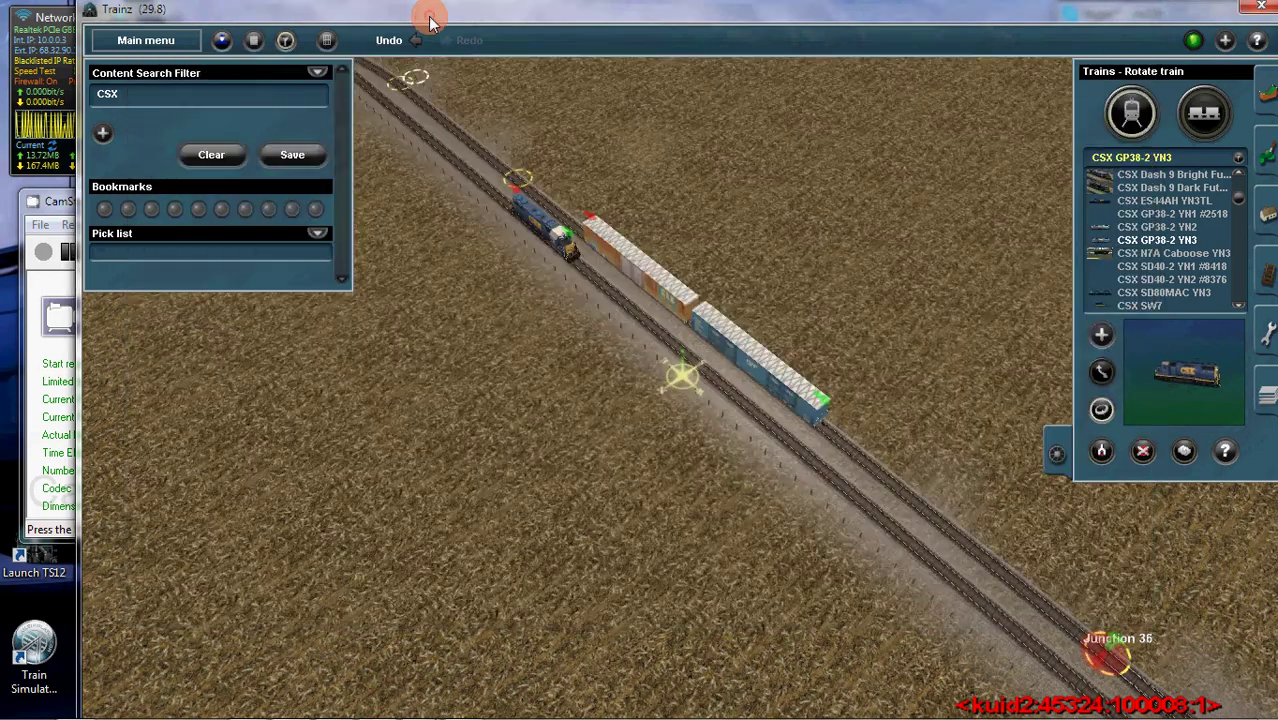
# - Clear the CSX text from the content search filter and put away the search filter and train tools
pyautogui.press('Right')
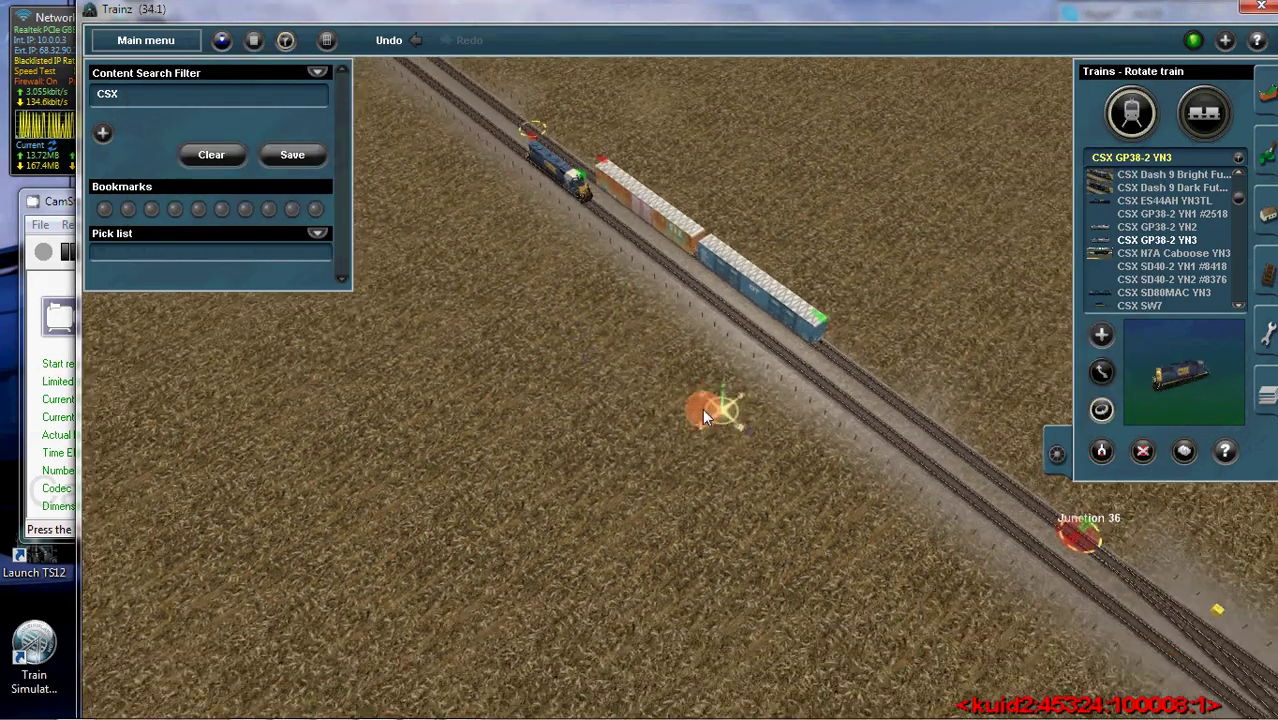
pyautogui.press('Right')
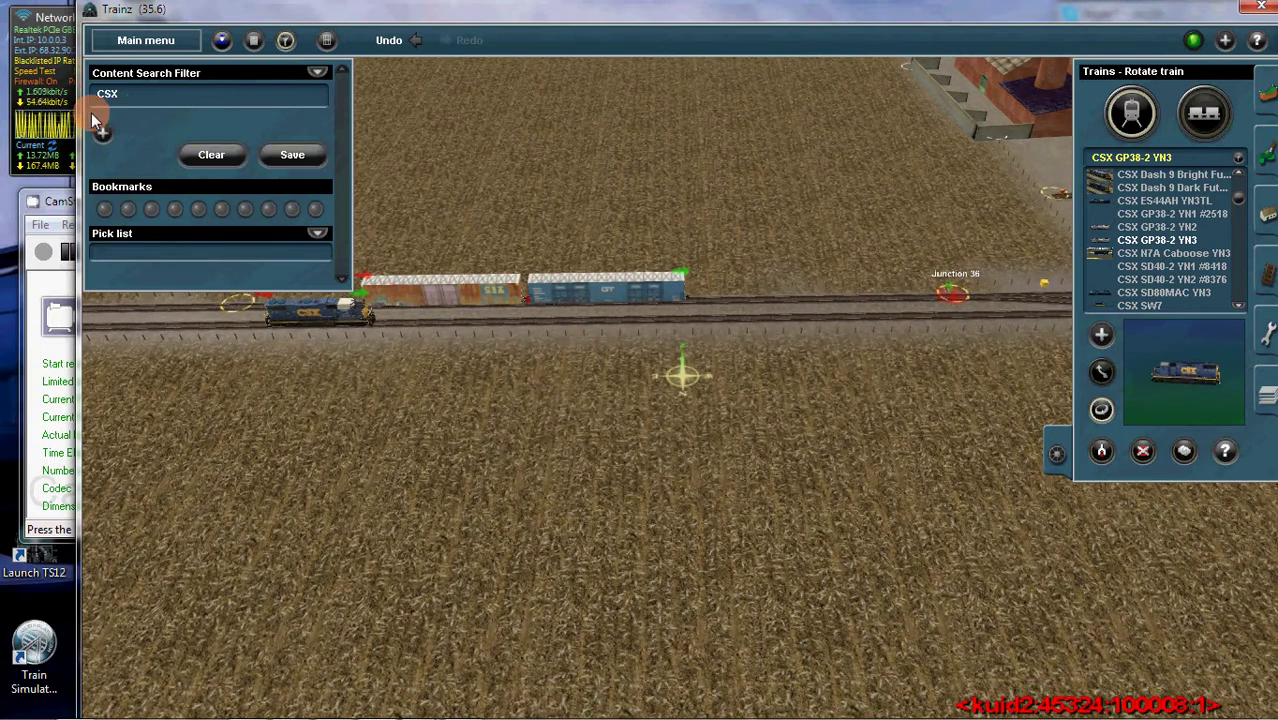
pyautogui.click(211, 153)
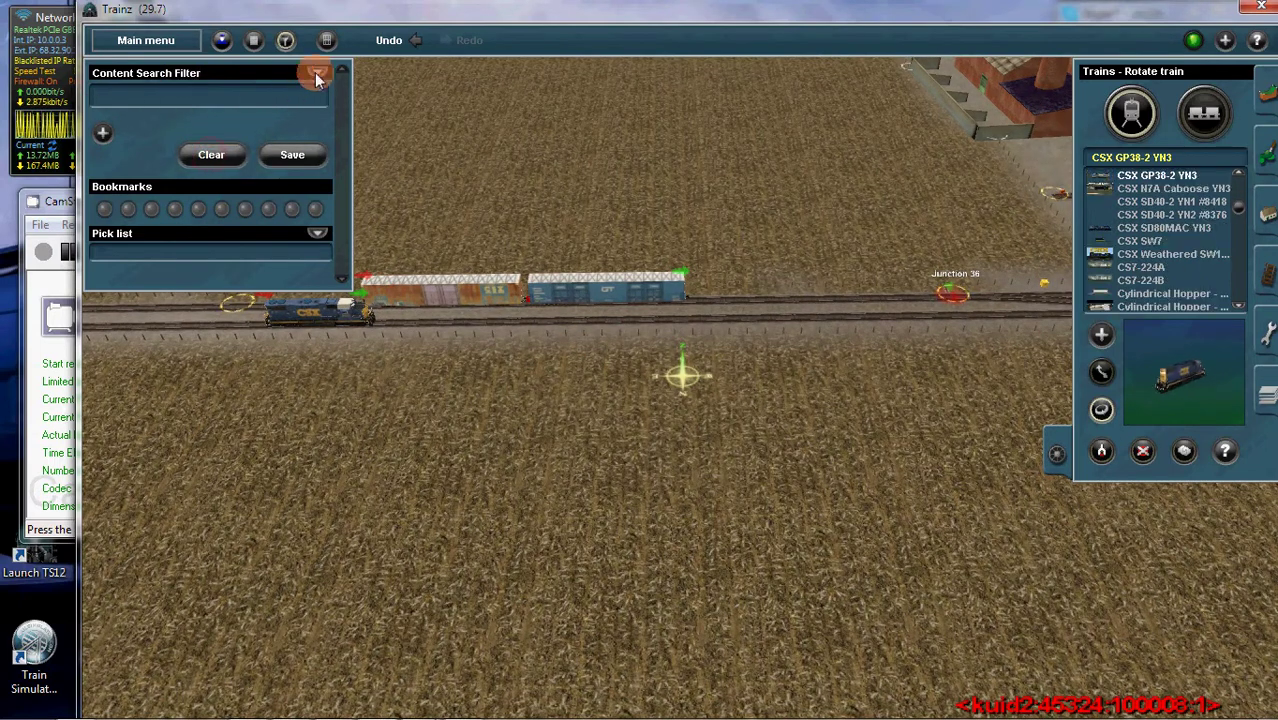
pyautogui.click(287, 41)
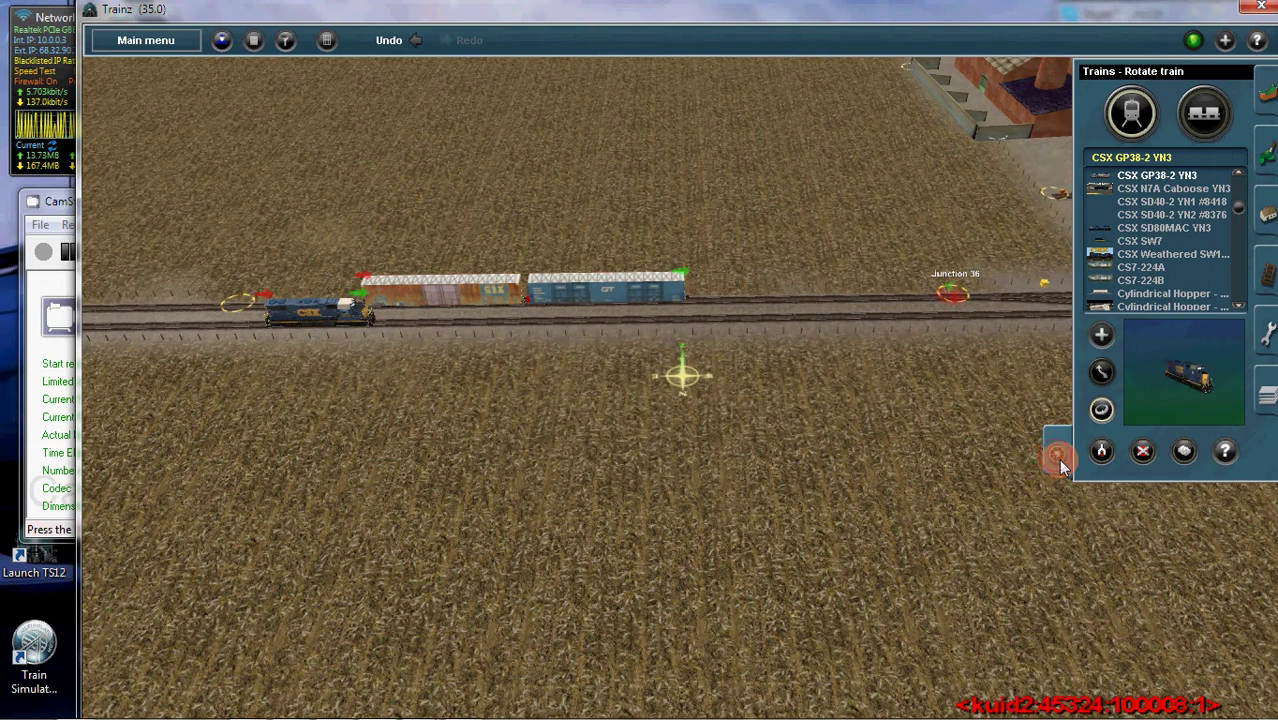
pyautogui.click(1056, 453)
# - In the session's Driver Setup rule, add the driver Jib and assign him to the vehicle CSX GP38-2 YN3 1
pyautogui.click(253, 42)
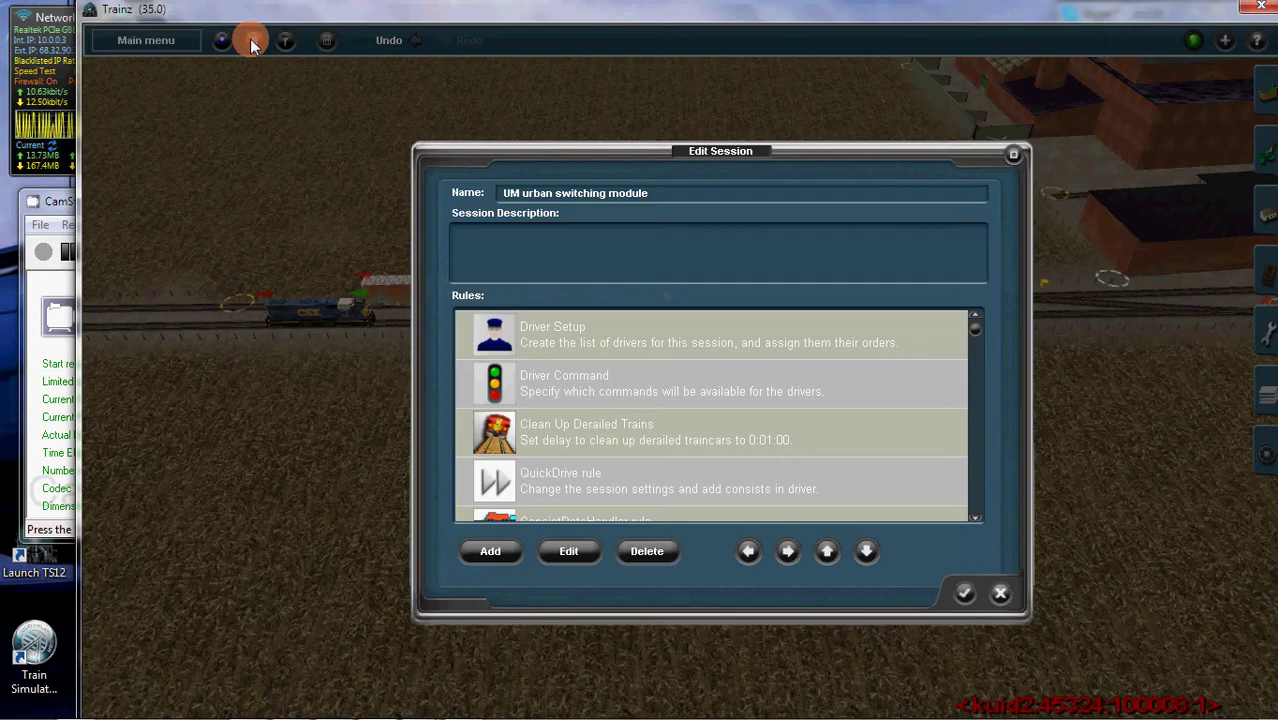
pyautogui.click(554, 553)
pyautogui.click(266, 346)
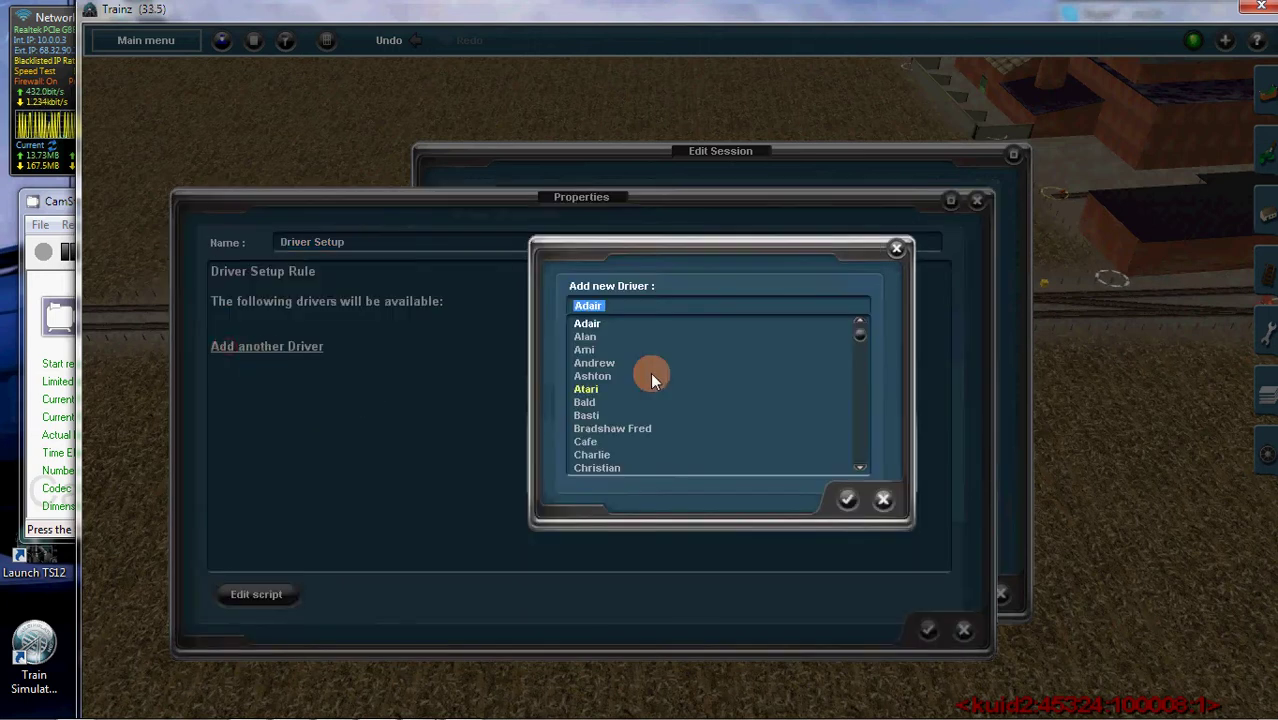
pyautogui.scroll(-3, 655, 405)
pyautogui.scroll(-6, 657, 411)
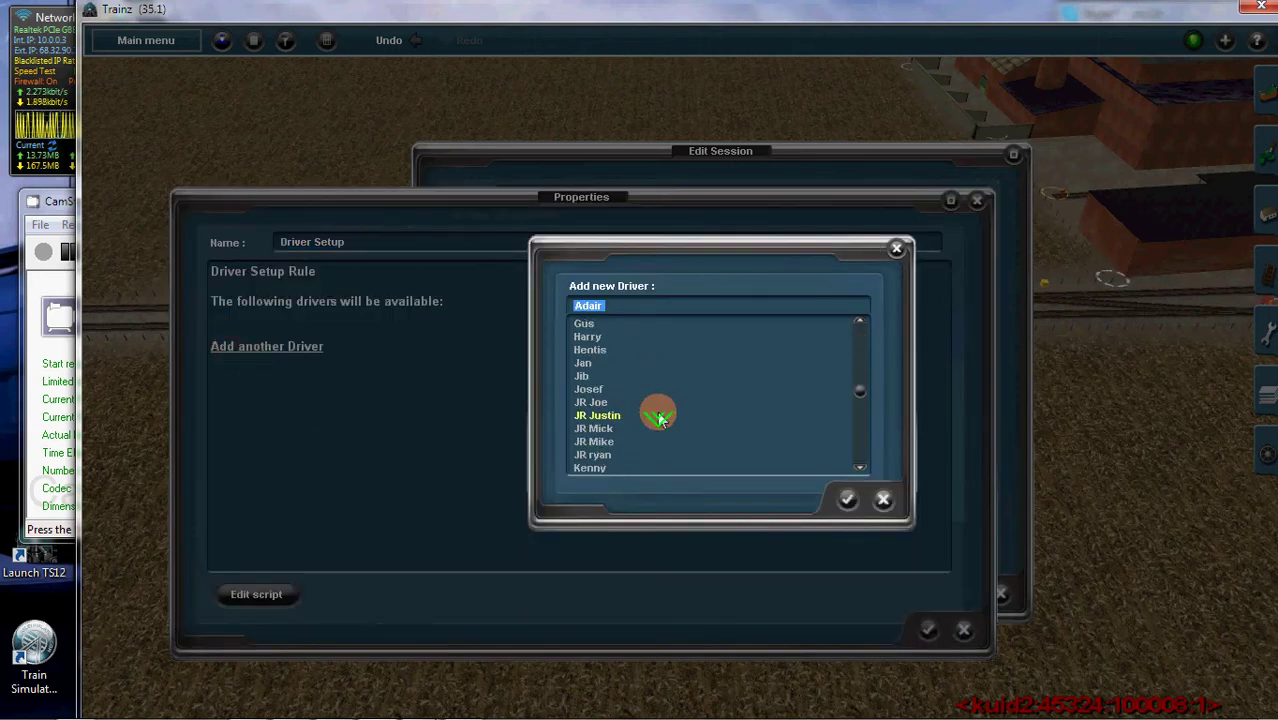
pyautogui.click(584, 377)
pyautogui.click(847, 499)
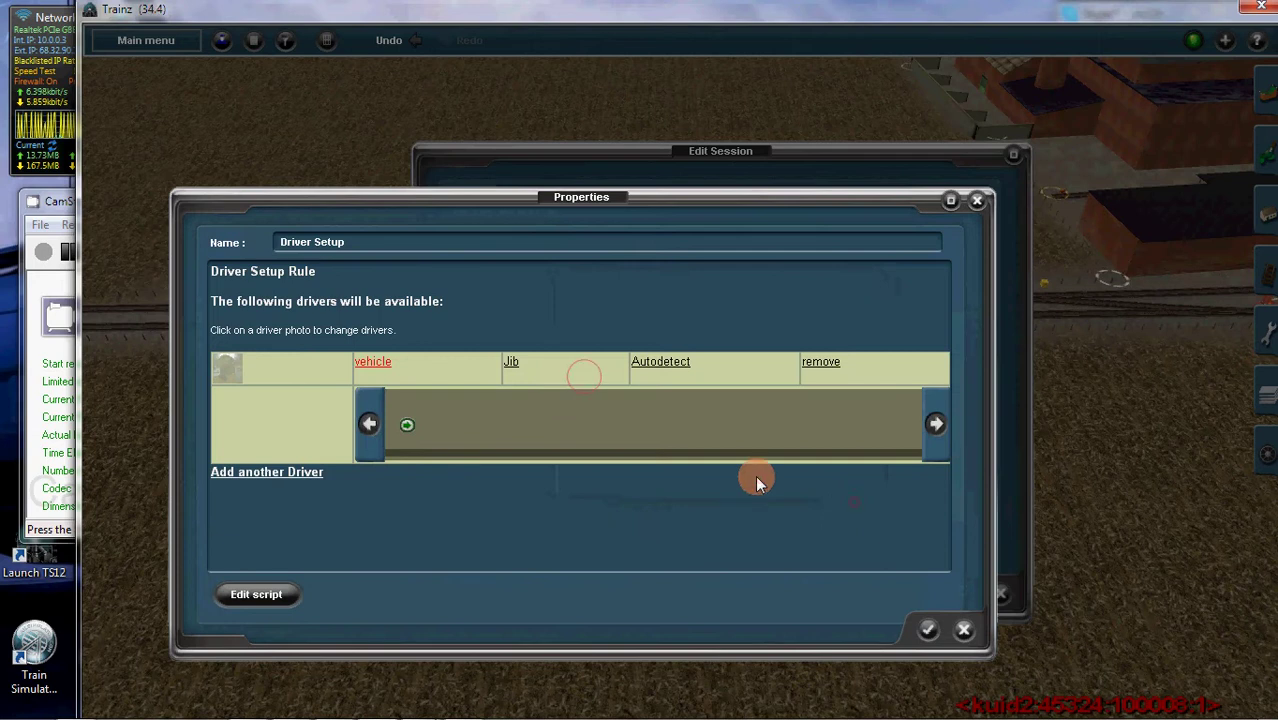
pyautogui.click(440, 377)
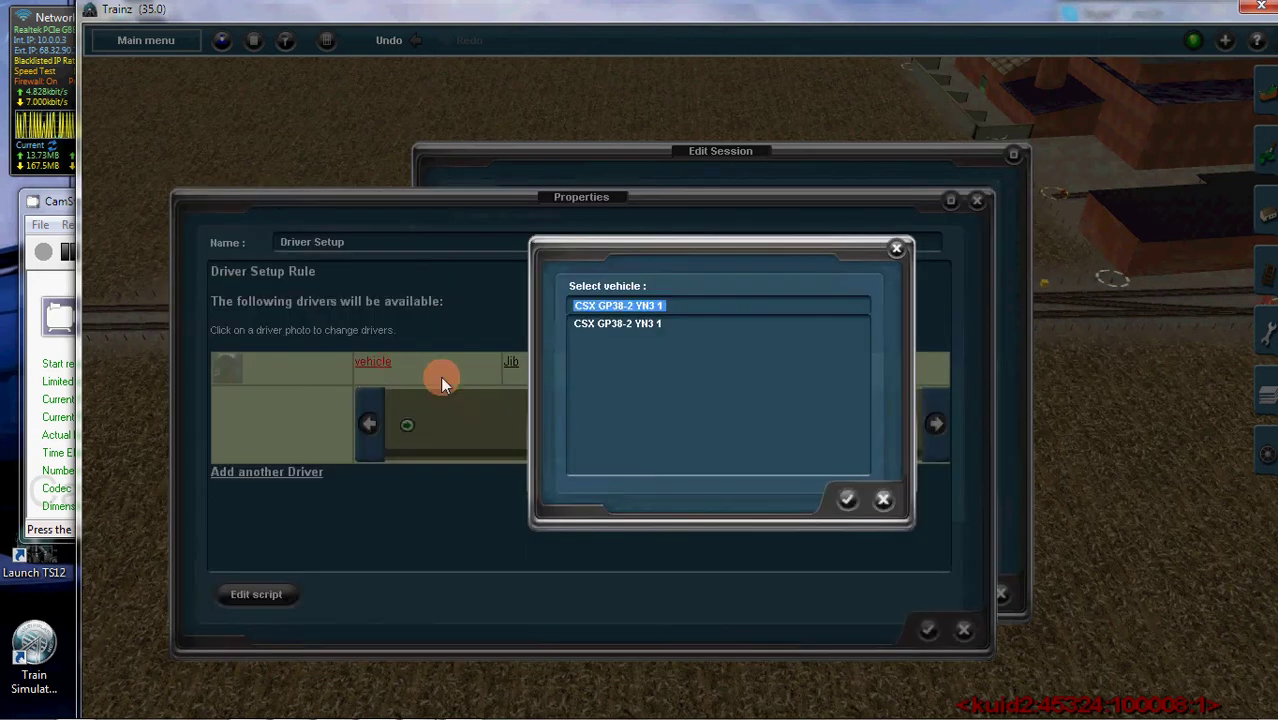
pyautogui.click(847, 499)
pyautogui.click(928, 628)
# - Delete the original QuickDrive rule from the session's rules
pyautogui.scroll(-1, 660, 460)
pyautogui.click(626, 458)
pyautogui.click(652, 551)
pyautogui.click(845, 430)
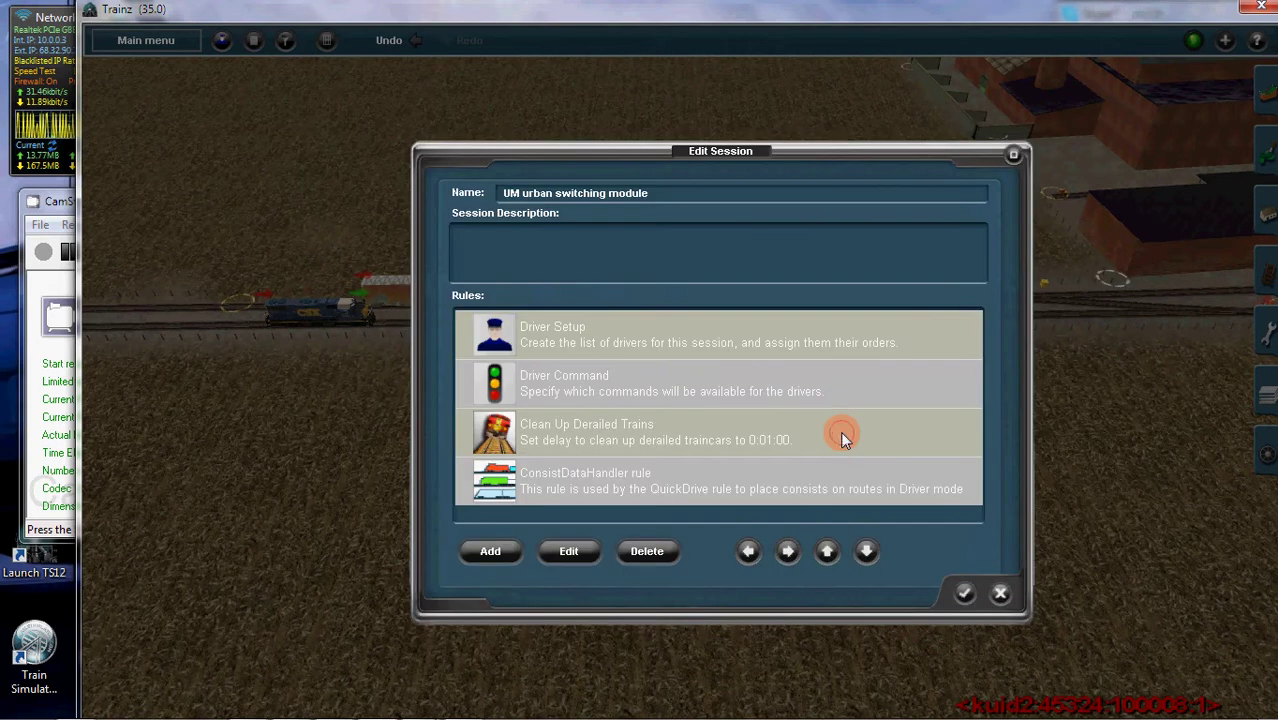
# - Add the CMTMSystem4 Install Rule to the session's rules
pyautogui.click(500, 561)
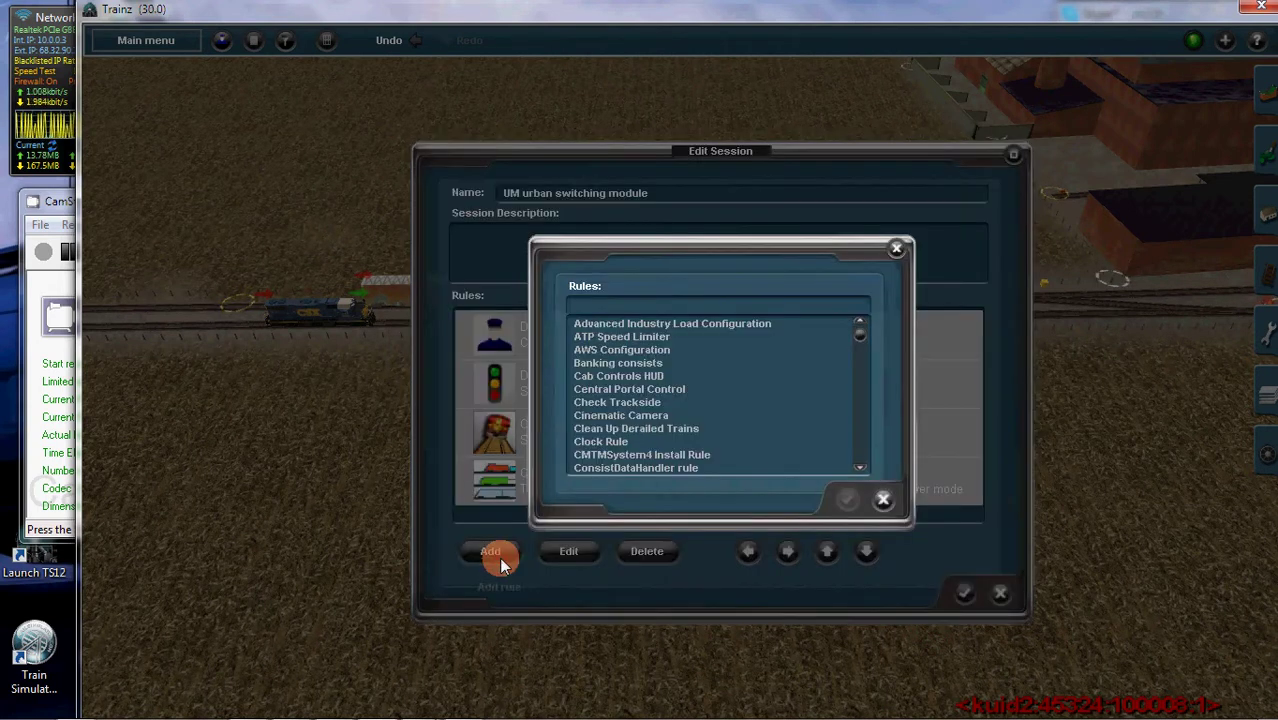
pyautogui.scroll(-1, 672, 405)
pyautogui.scroll(-2, 673, 402)
pyautogui.click(670, 416)
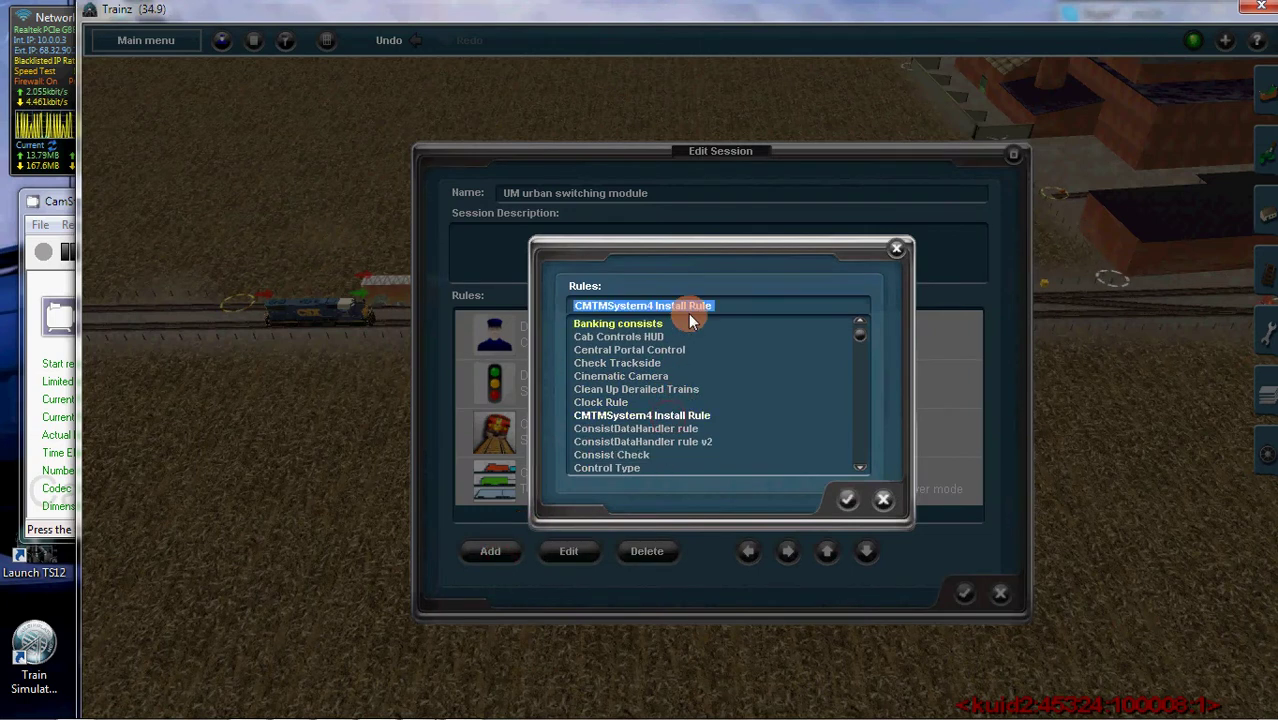
pyautogui.click(846, 502)
pyautogui.scroll(-1, 706, 490)
# - Add QuickDrive rule v2 to the session's rules
pyautogui.click(492, 552)
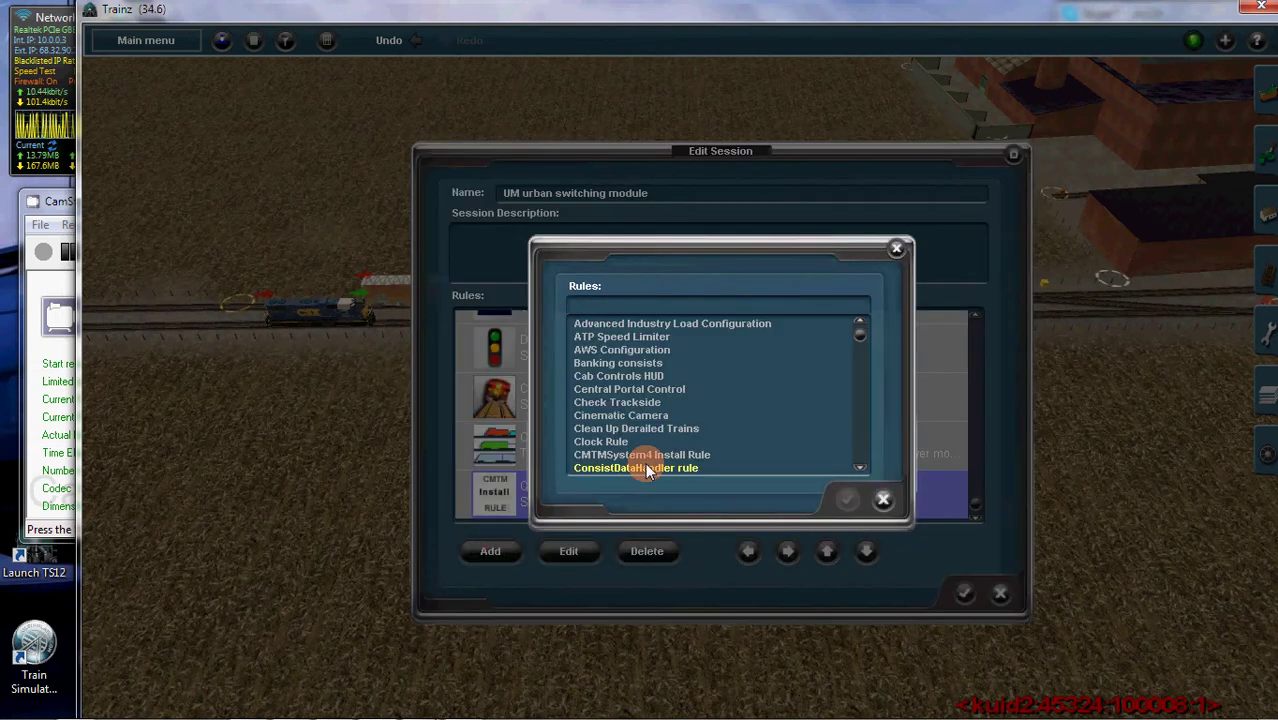
pyautogui.write('q')
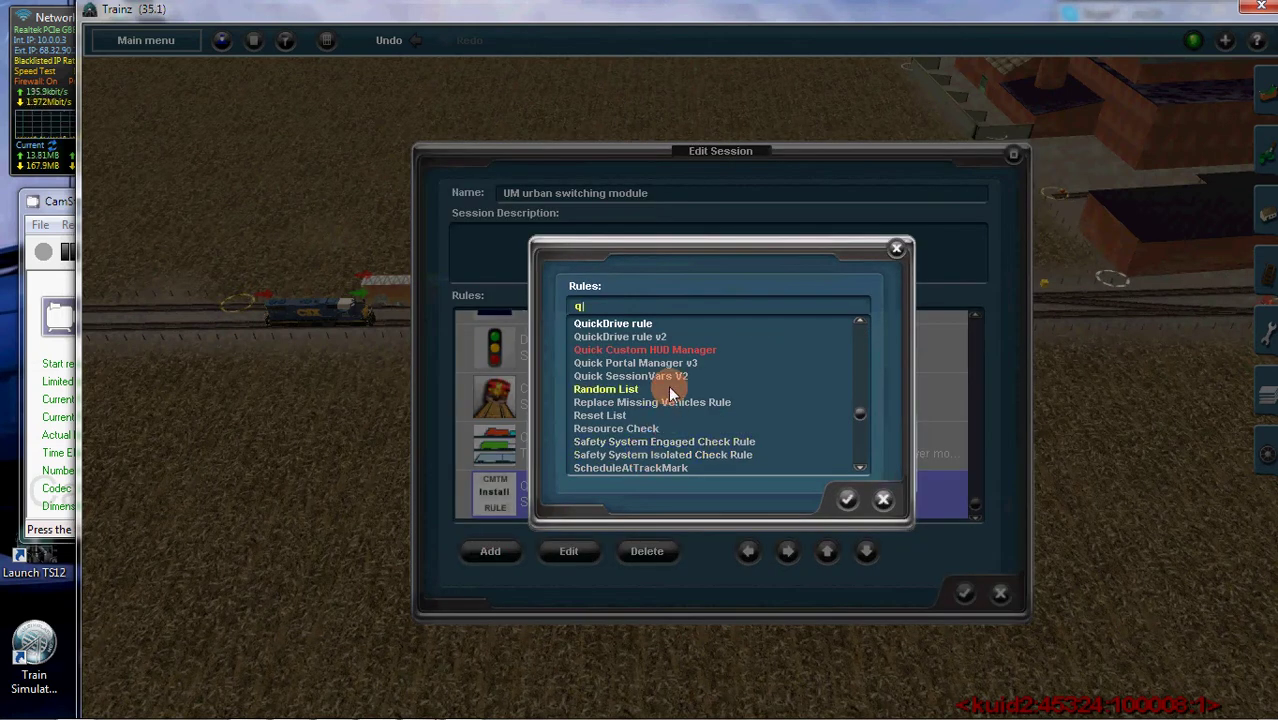
pyautogui.click(651, 338)
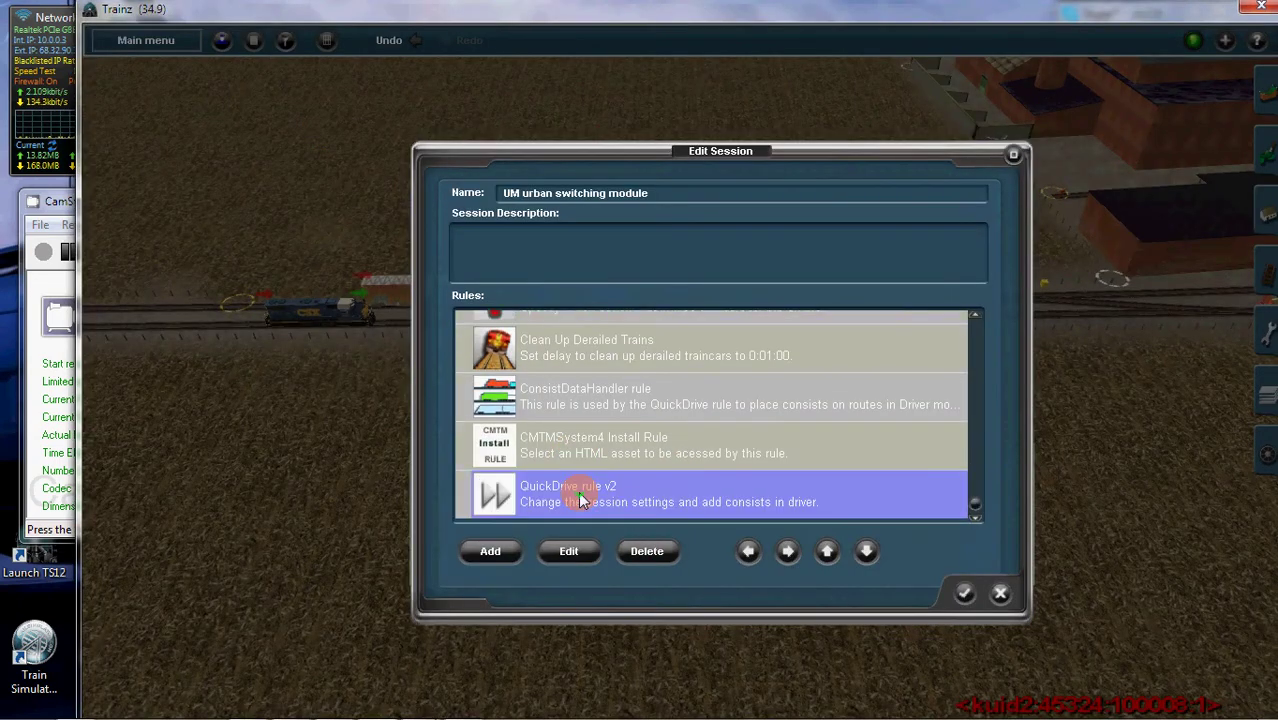
# - In the properties of QuickDrive rule v2, set the session's start time to 09:00 and the weekday to monday
pyautogui.click(583, 549)
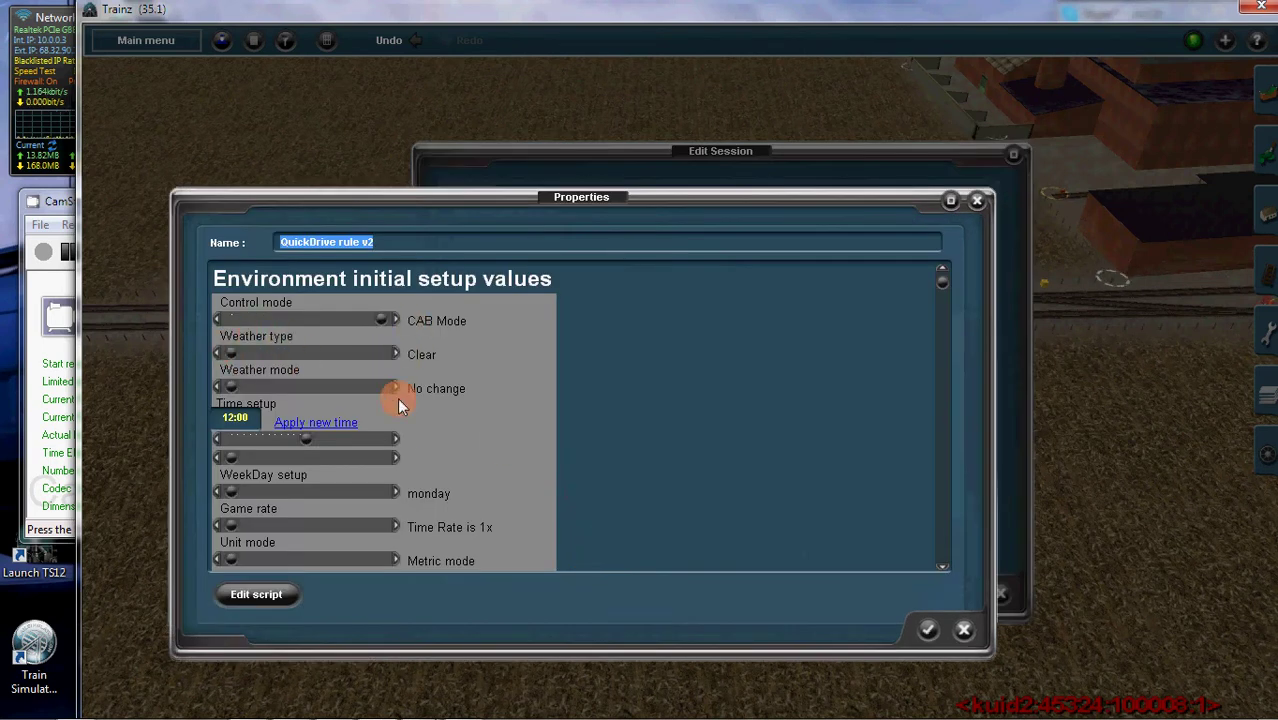
pyautogui.click(217, 439)
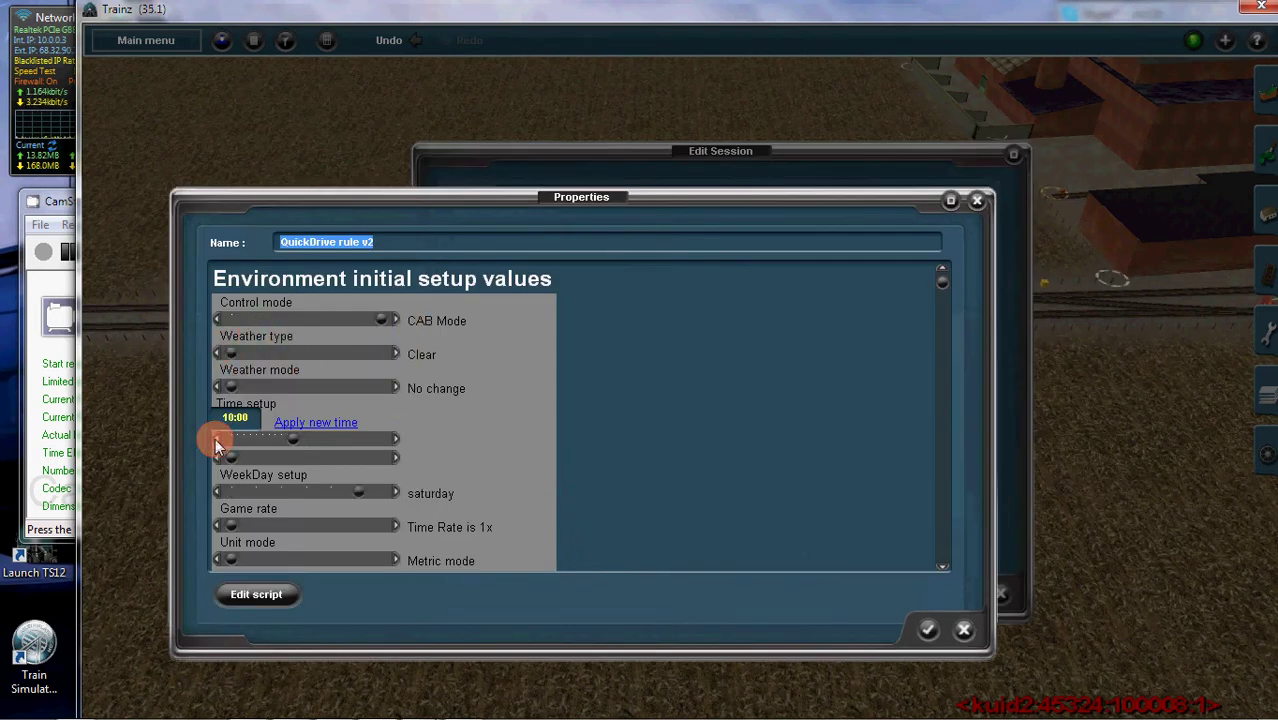
pyautogui.click(216, 492)
pyautogui.click(216, 492)
pyautogui.scroll(-2, 480, 492)
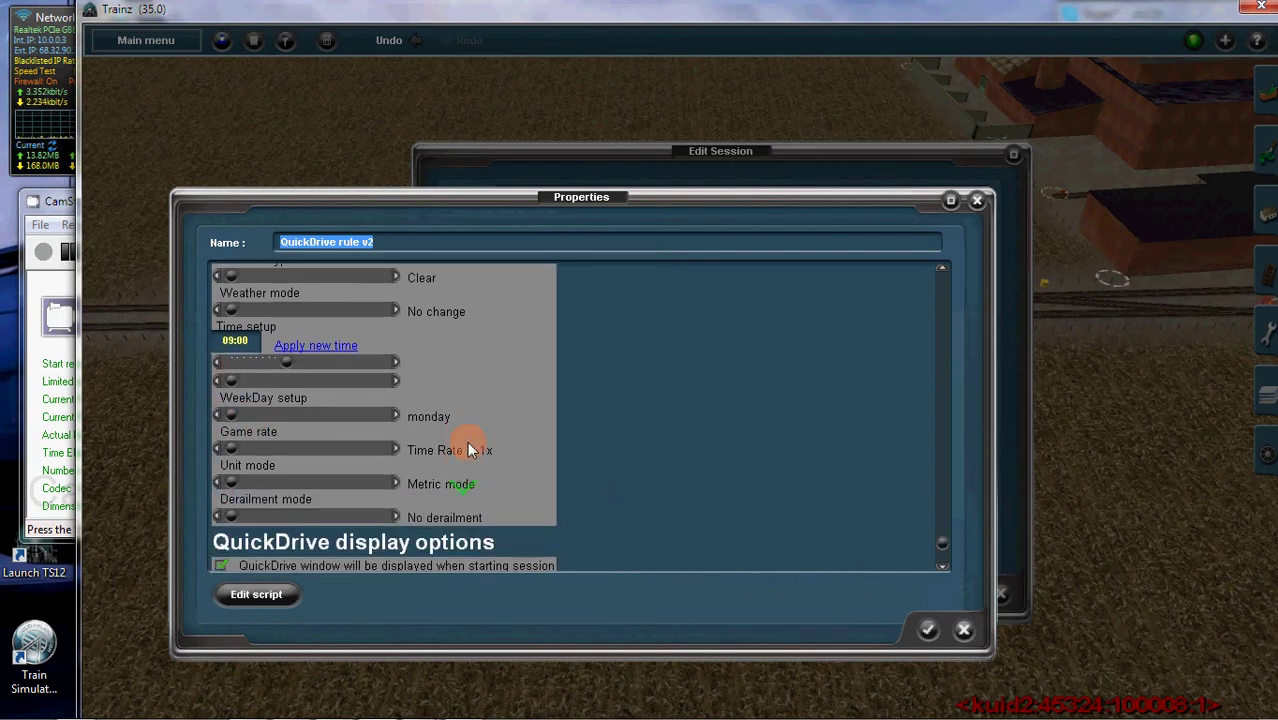
pyautogui.scroll(-1, 418, 487)
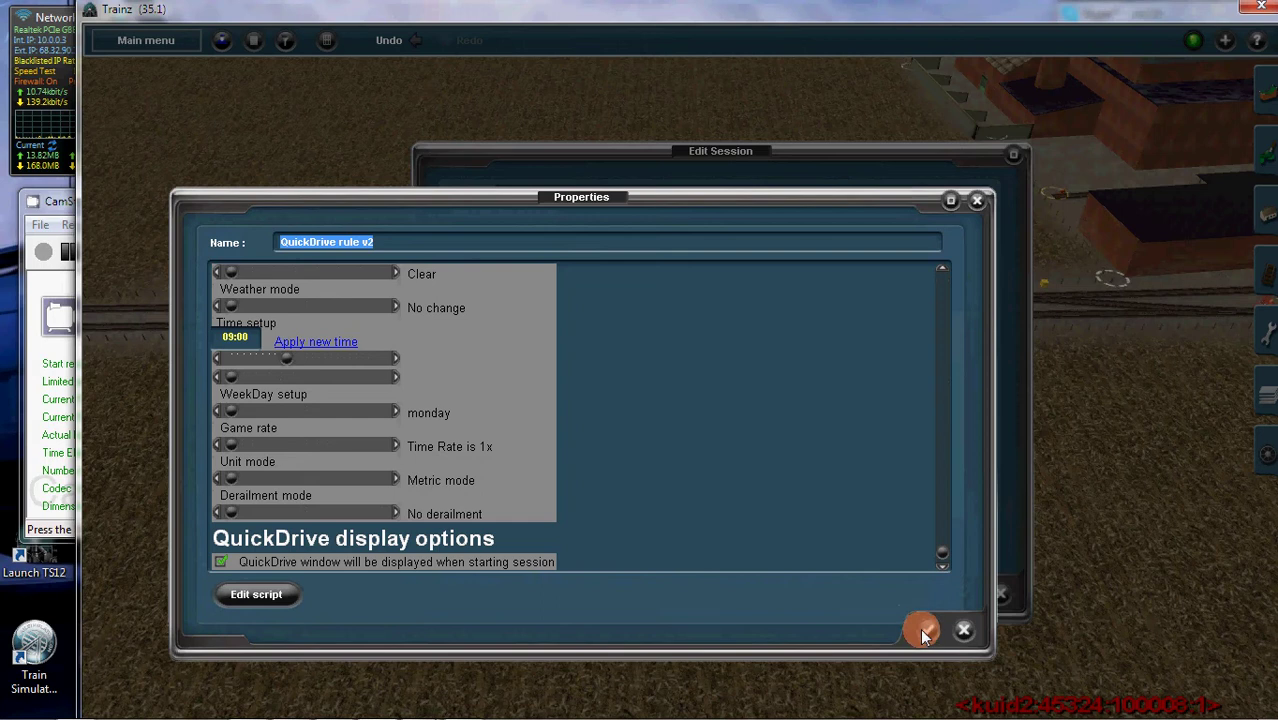
pyautogui.click(454, 190)
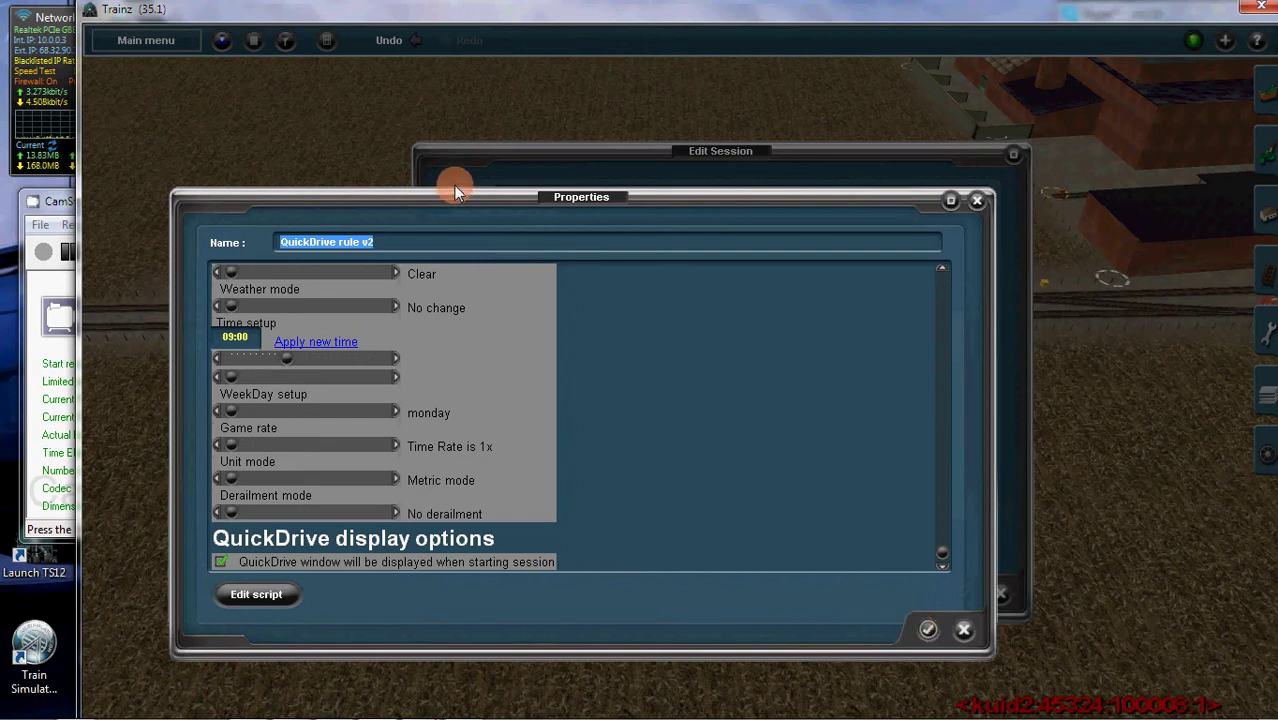
pyautogui.click(932, 632)
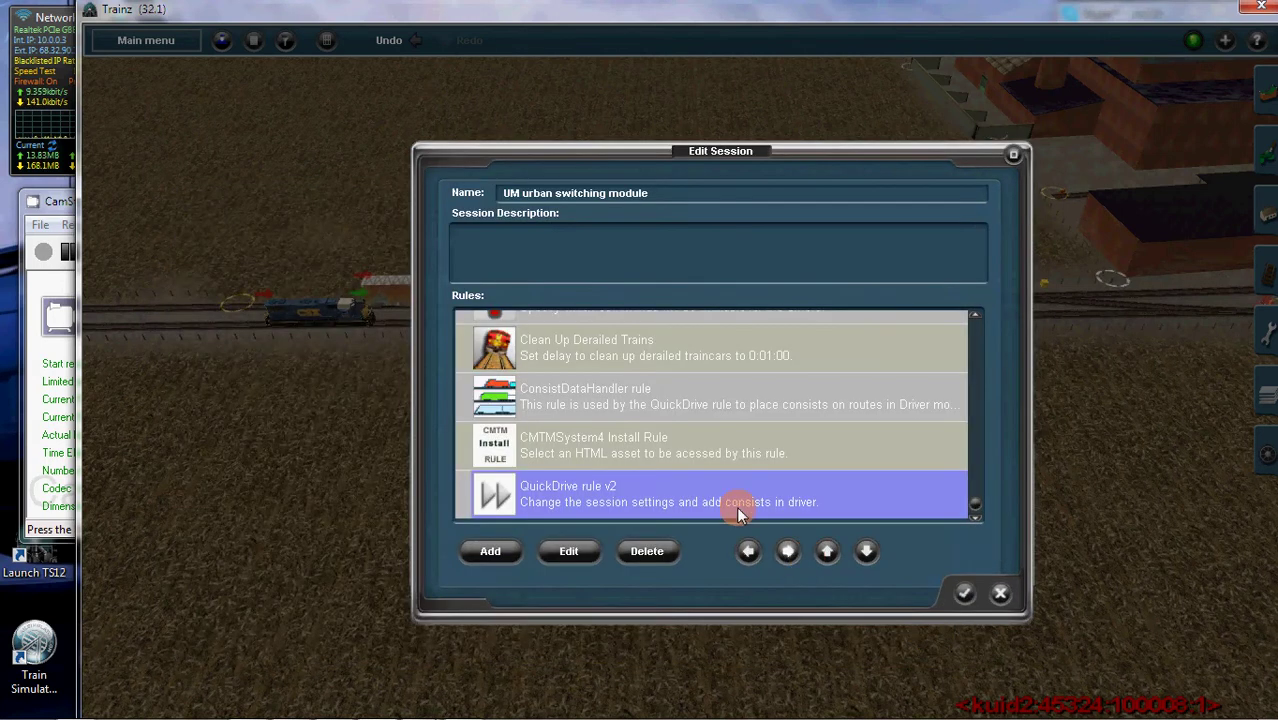
# - Assign the Easy CMTMSystem4 HTML asset to the CMTMSystem4 Install Rule and accept the session's edits
pyautogui.click(612, 450)
pyautogui.click(576, 562)
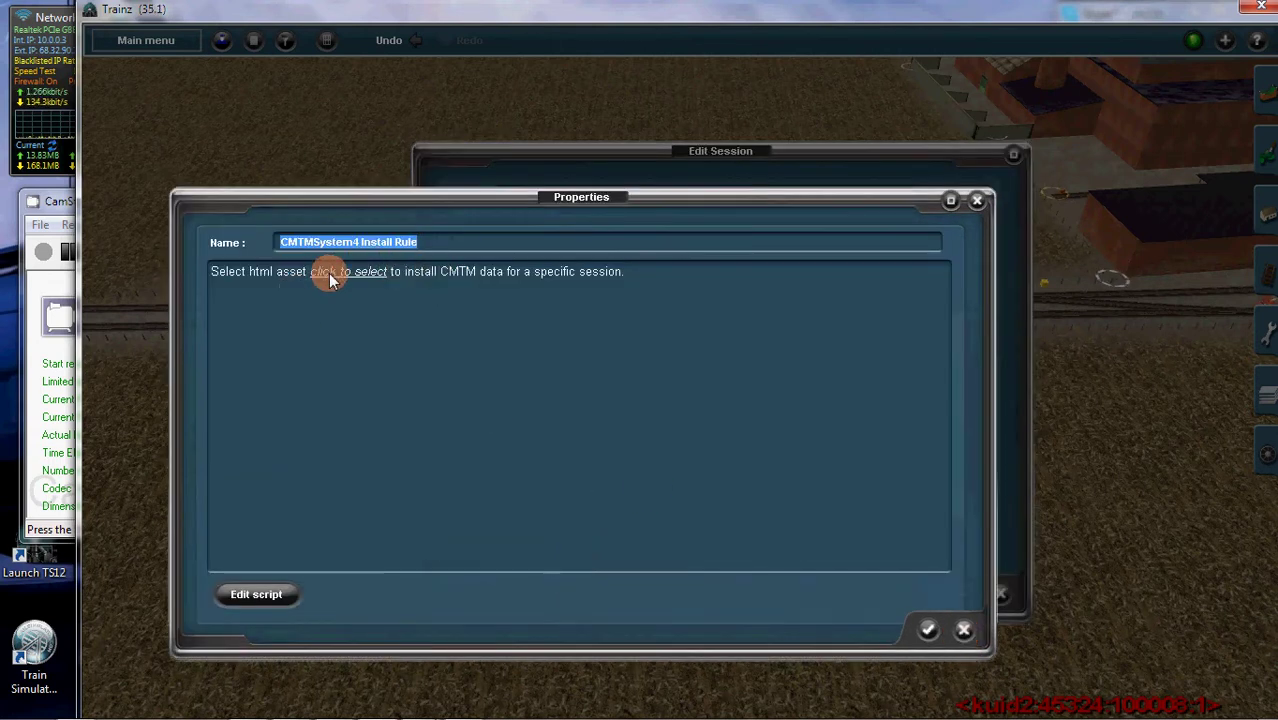
pyautogui.click(963, 629)
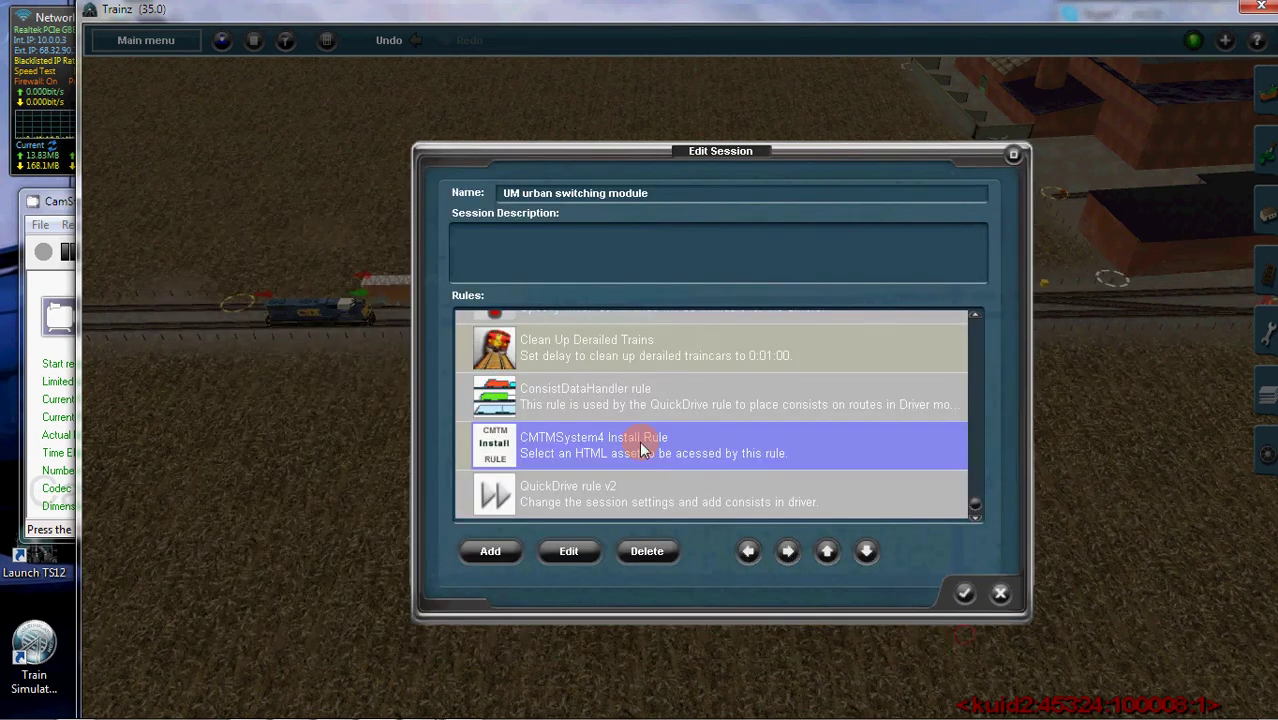
pyautogui.click(568, 551)
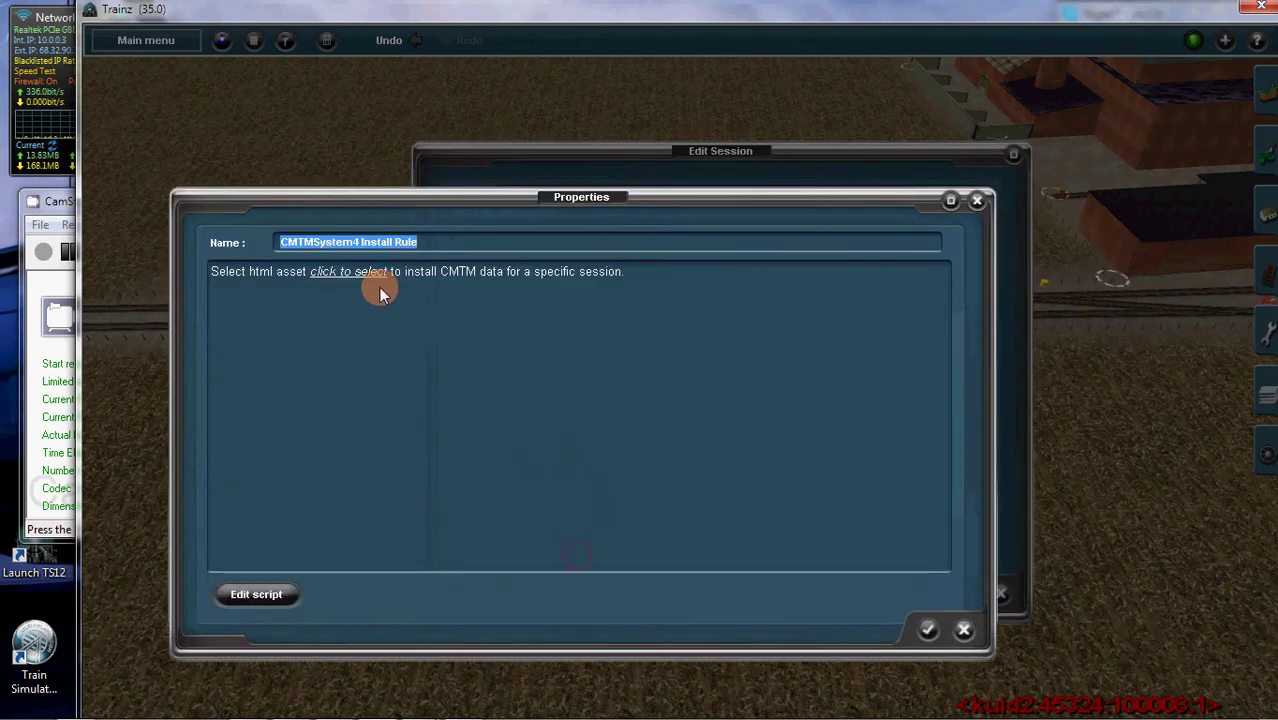
pyautogui.click(355, 273)
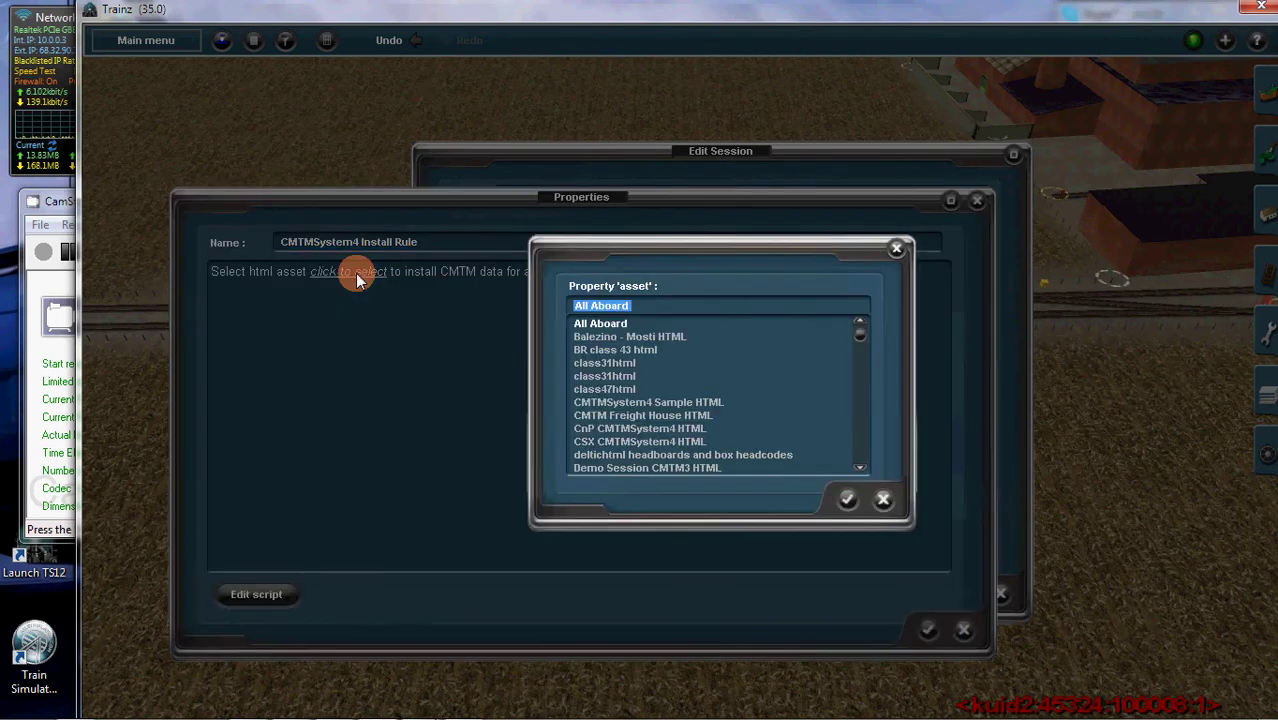
pyautogui.scroll(-2, 636, 433)
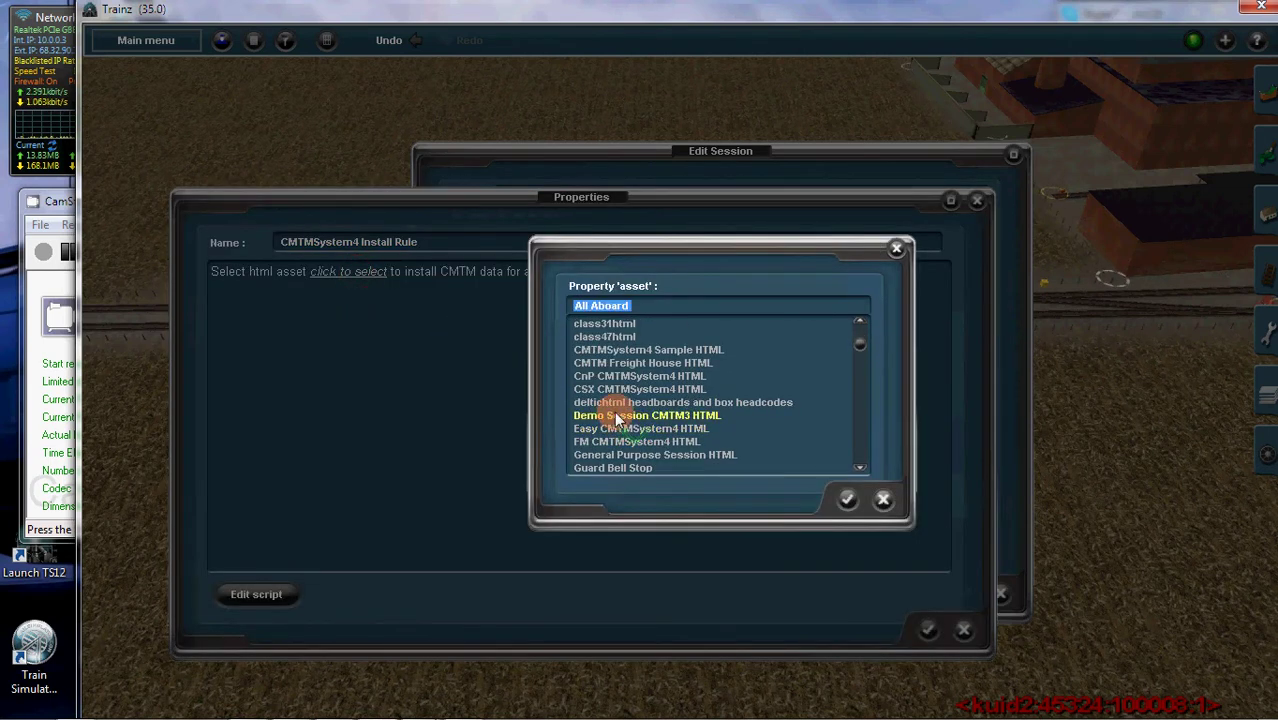
pyautogui.click(627, 431)
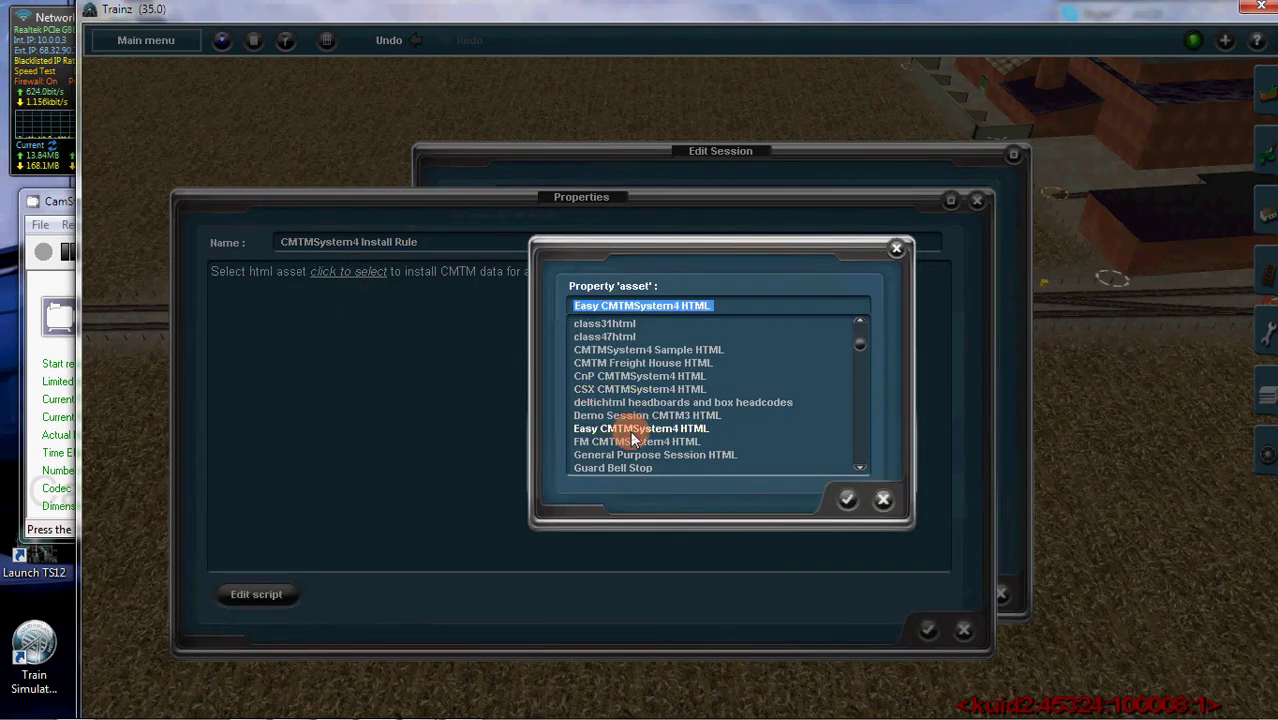
pyautogui.click(848, 500)
pyautogui.click(927, 631)
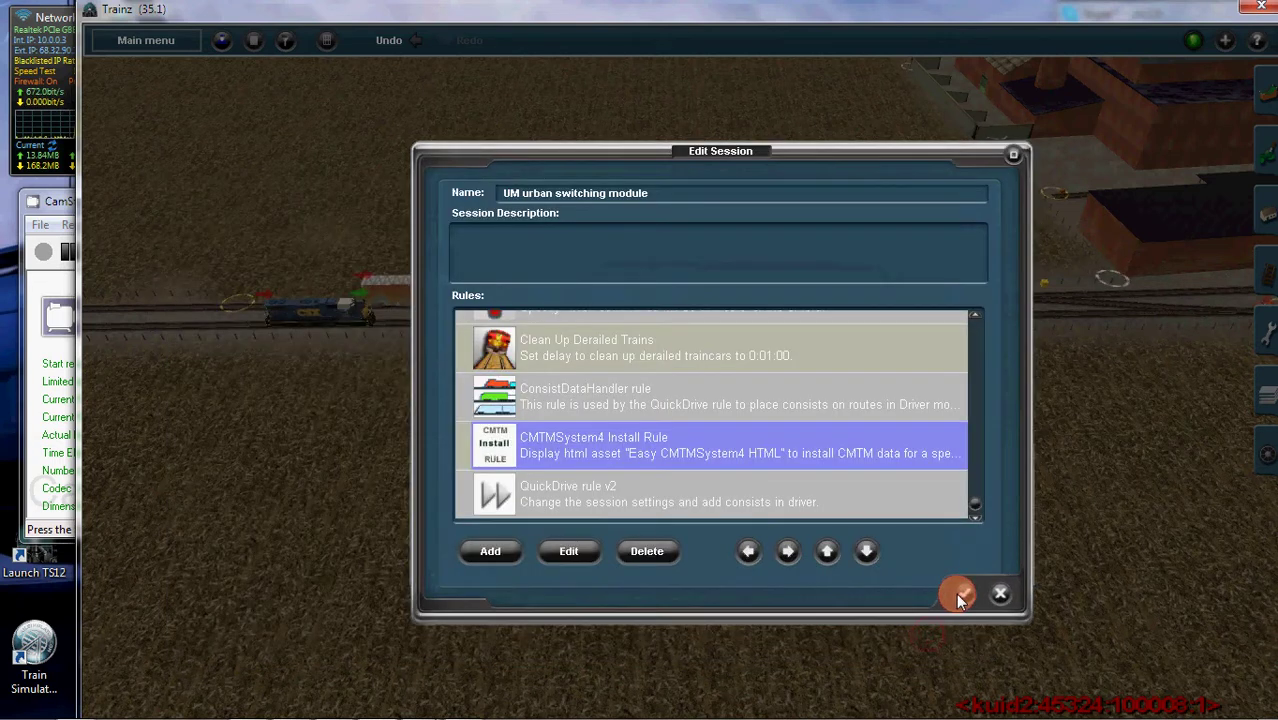
pyautogui.click(958, 595)
# - Save the route by overwriting the existing UM urban switching module, with the Do not save session option
pyautogui.click(146, 44)
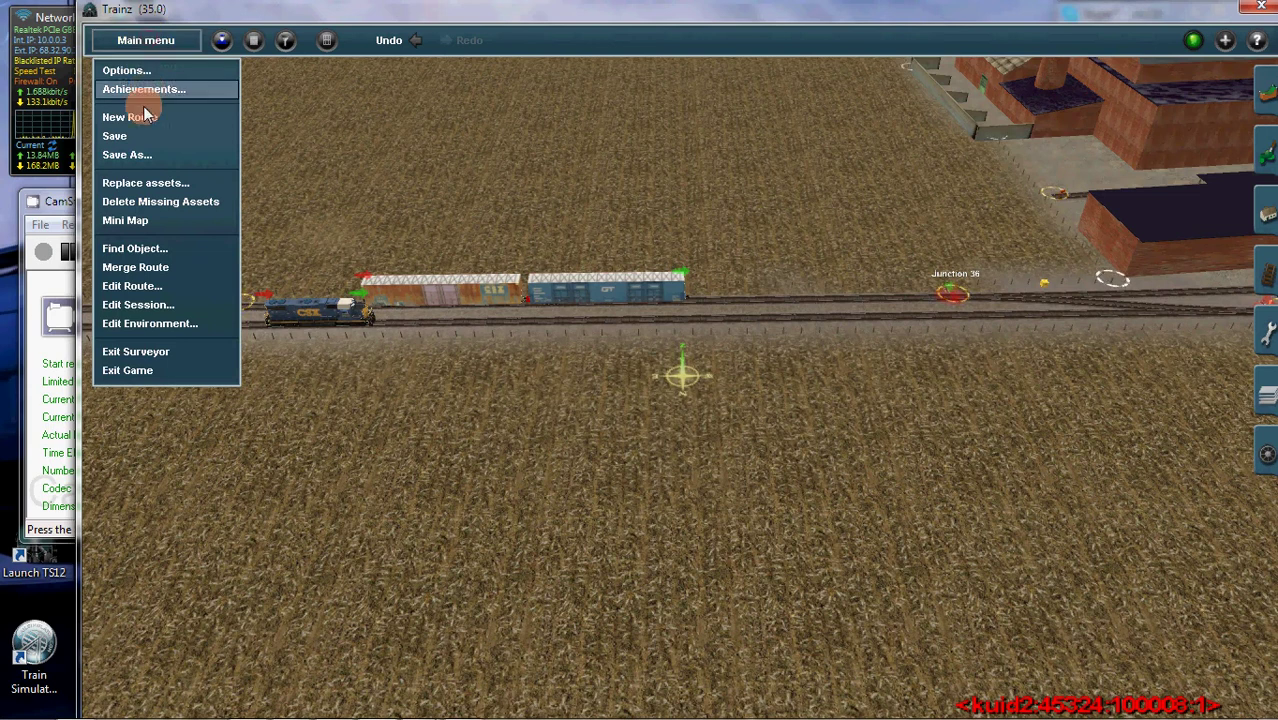
pyautogui.click(466, 130)
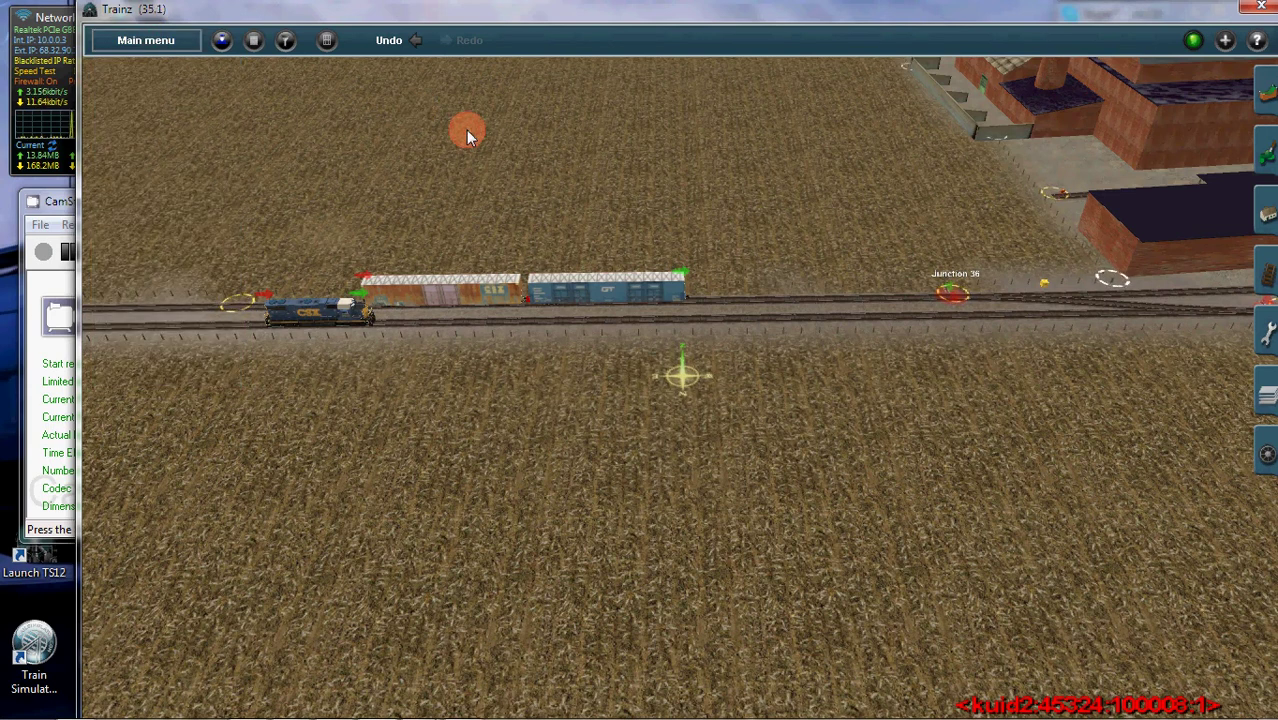
pyautogui.click(132, 40)
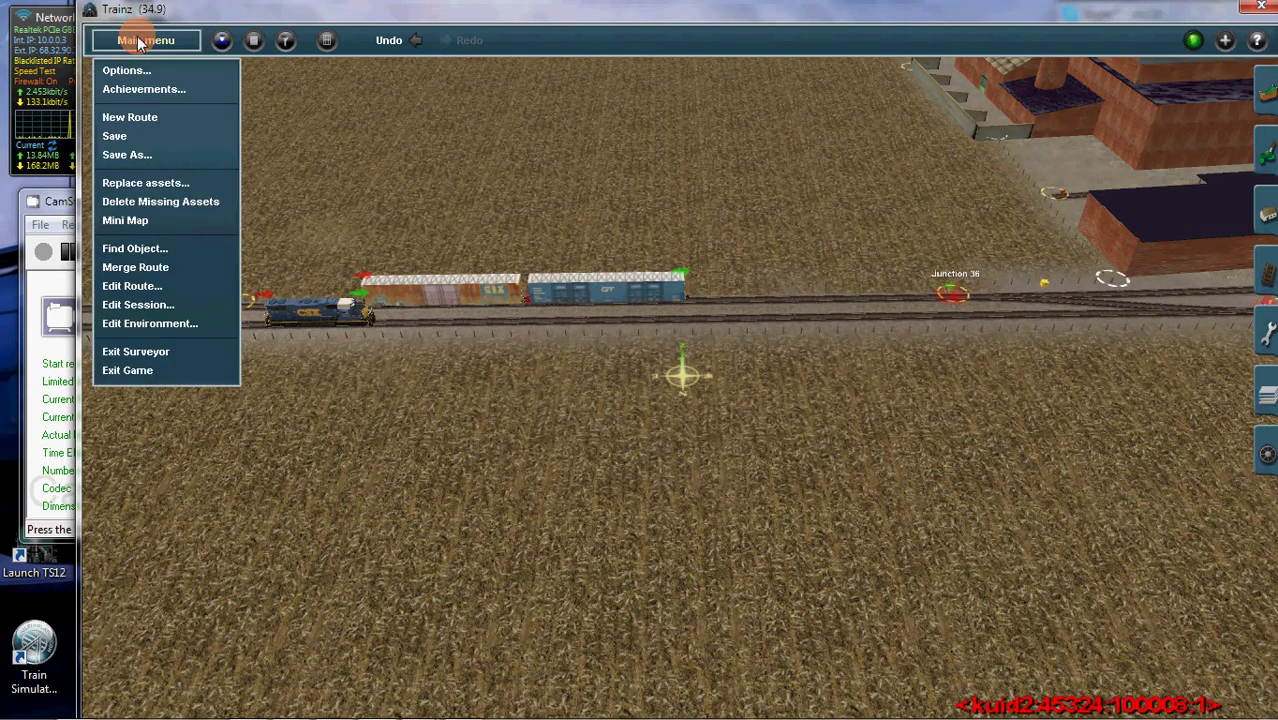
pyautogui.click(136, 141)
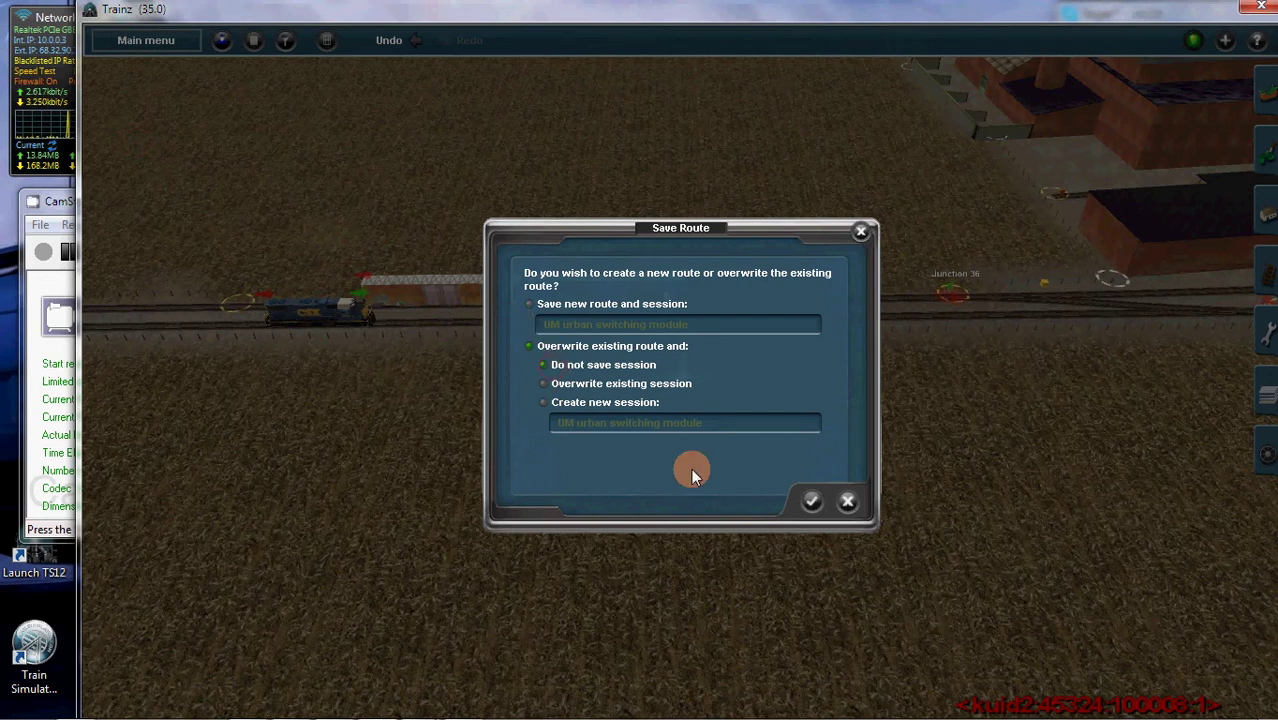
pyautogui.click(808, 504)
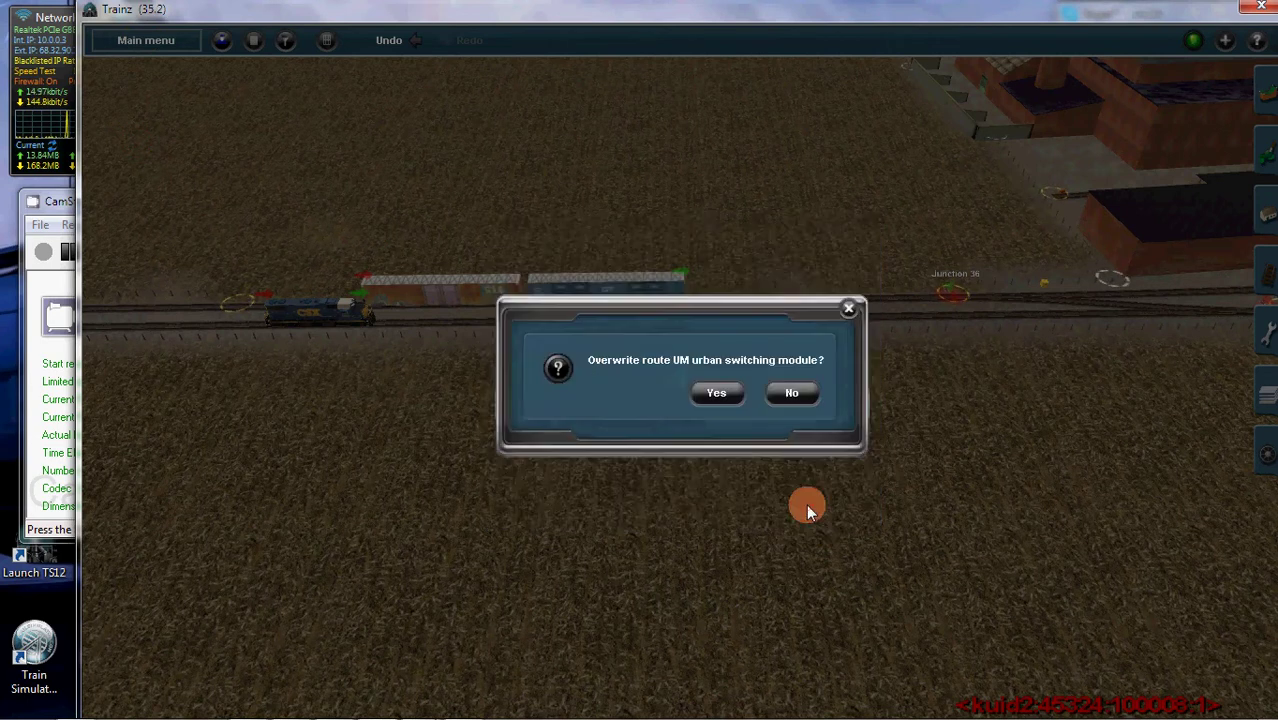
pyautogui.click(716, 396)
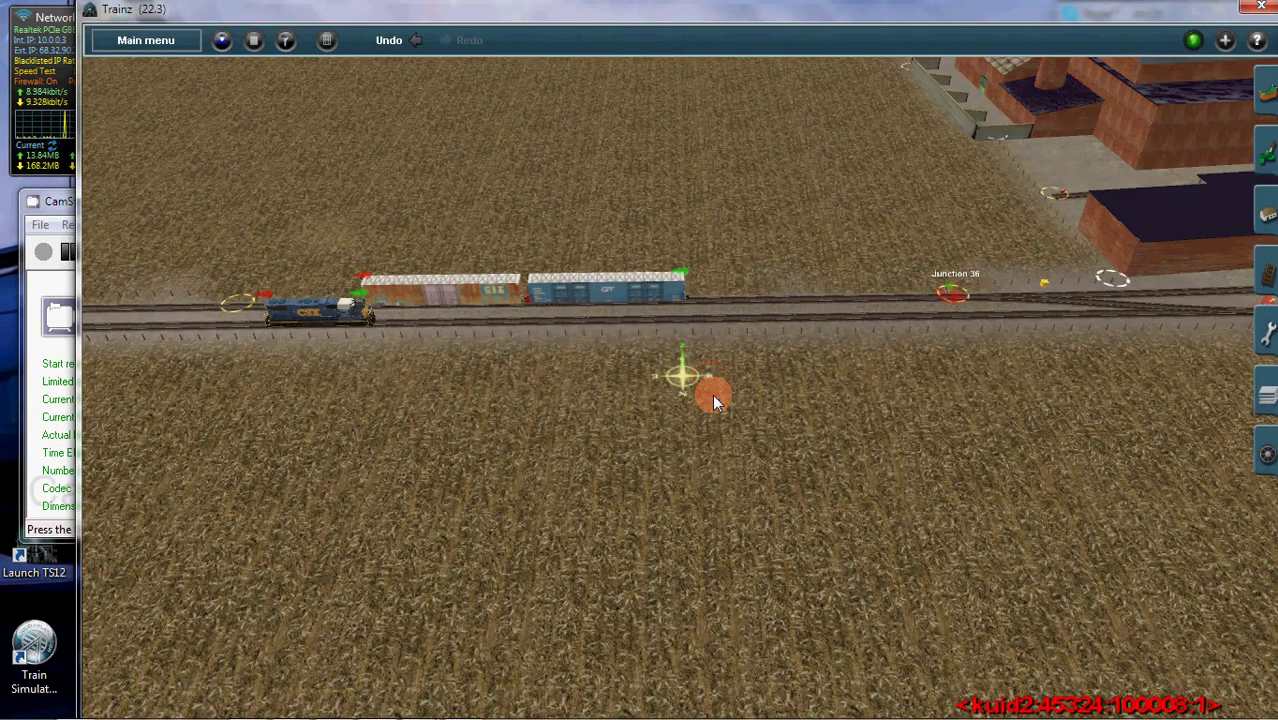
# - Save the session by overwriting the existing one
pyautogui.click(158, 40)
pyautogui.click(131, 139)
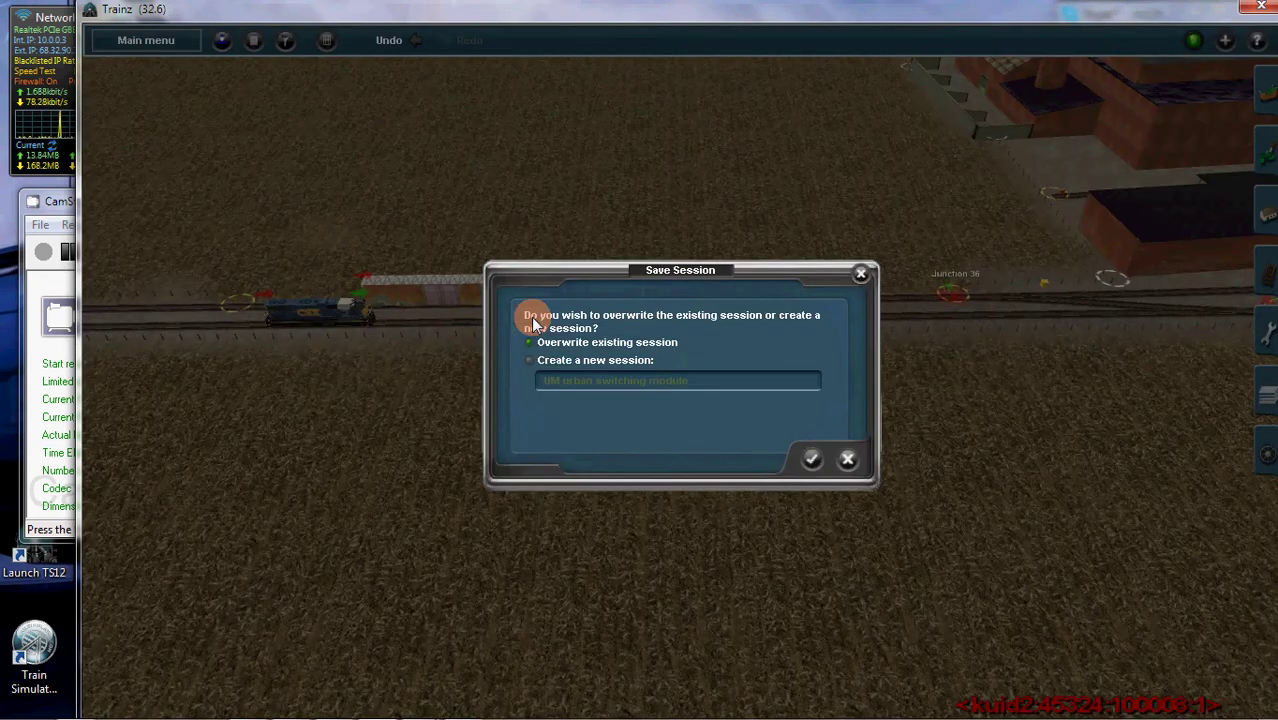
pyautogui.click(810, 462)
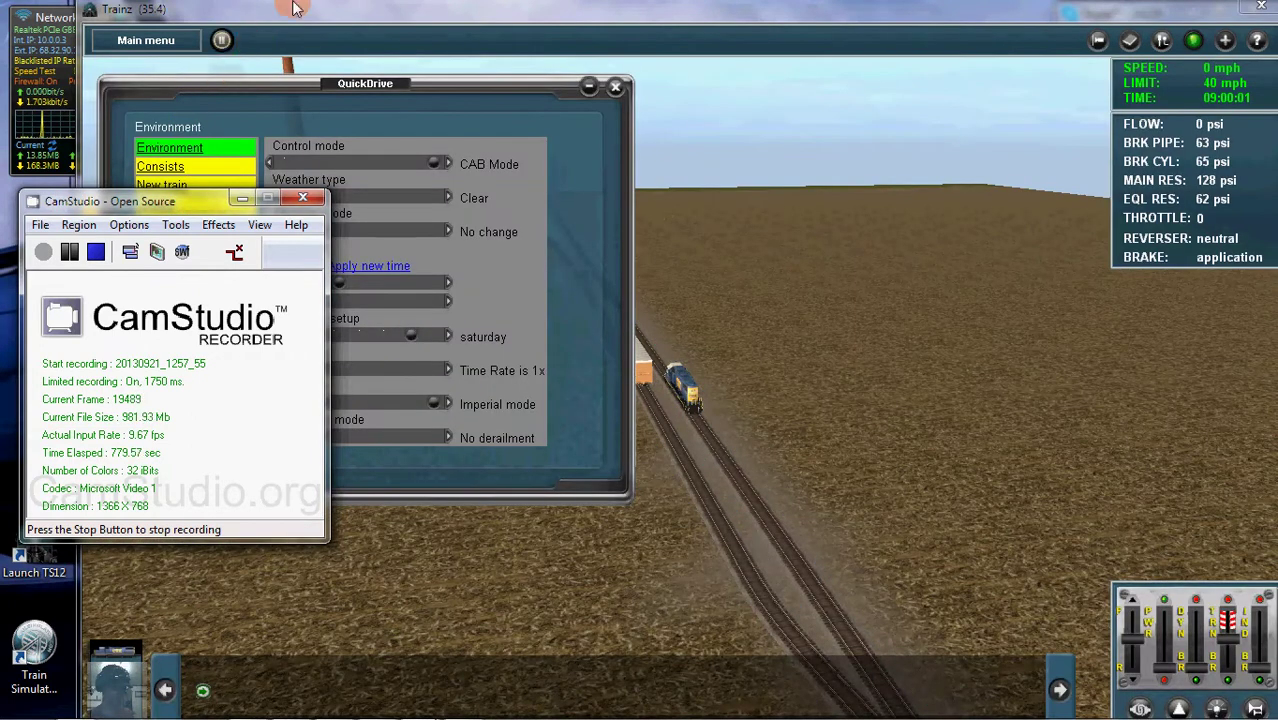
# - Return to the running Trainz session, minimize the QuickDrive window and select day 1 in Car Movement Traffic Management System4
pyautogui.click(294, 8)
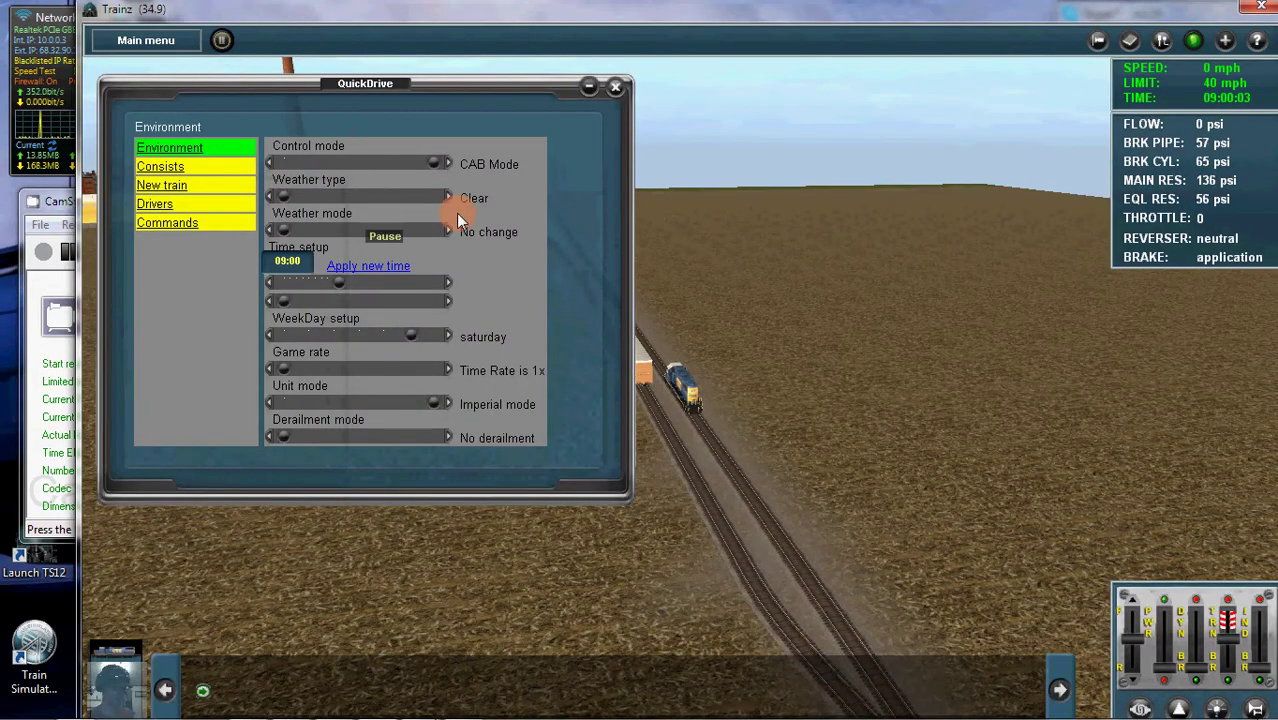
pyautogui.click(587, 87)
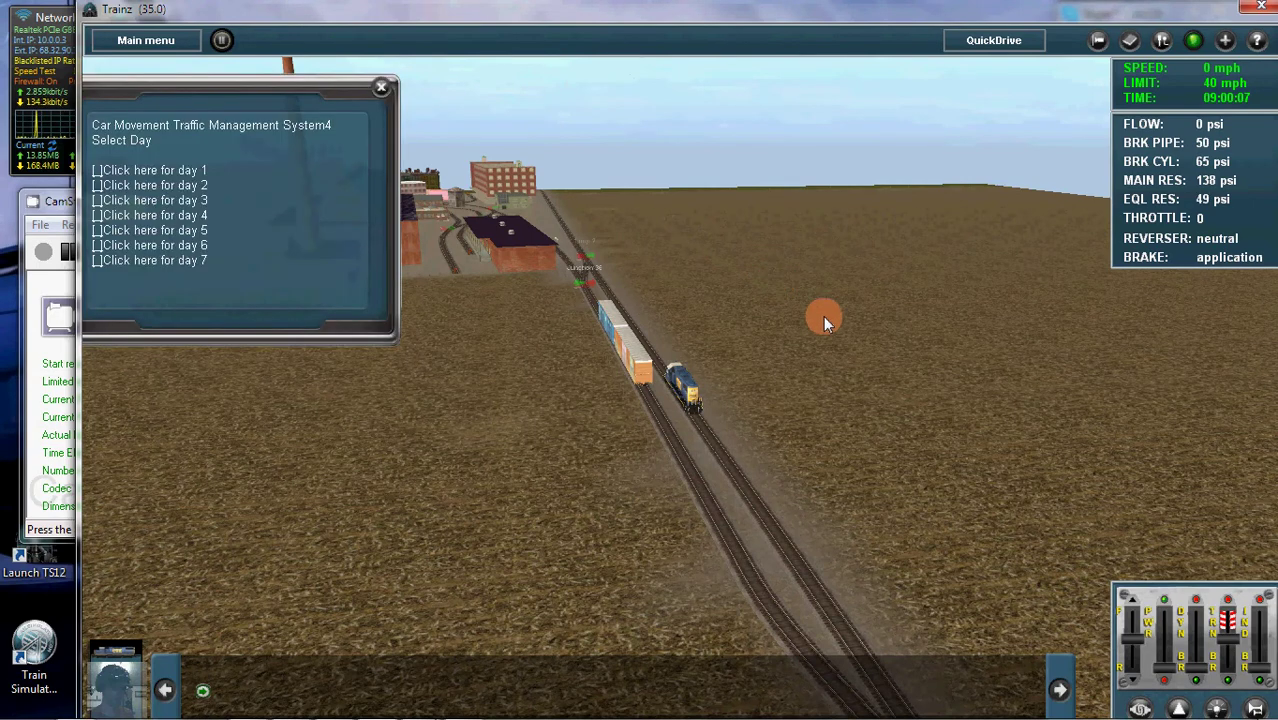
pyautogui.moveTo(823, 316); pyautogui.dragTo(709, 272, button='right')
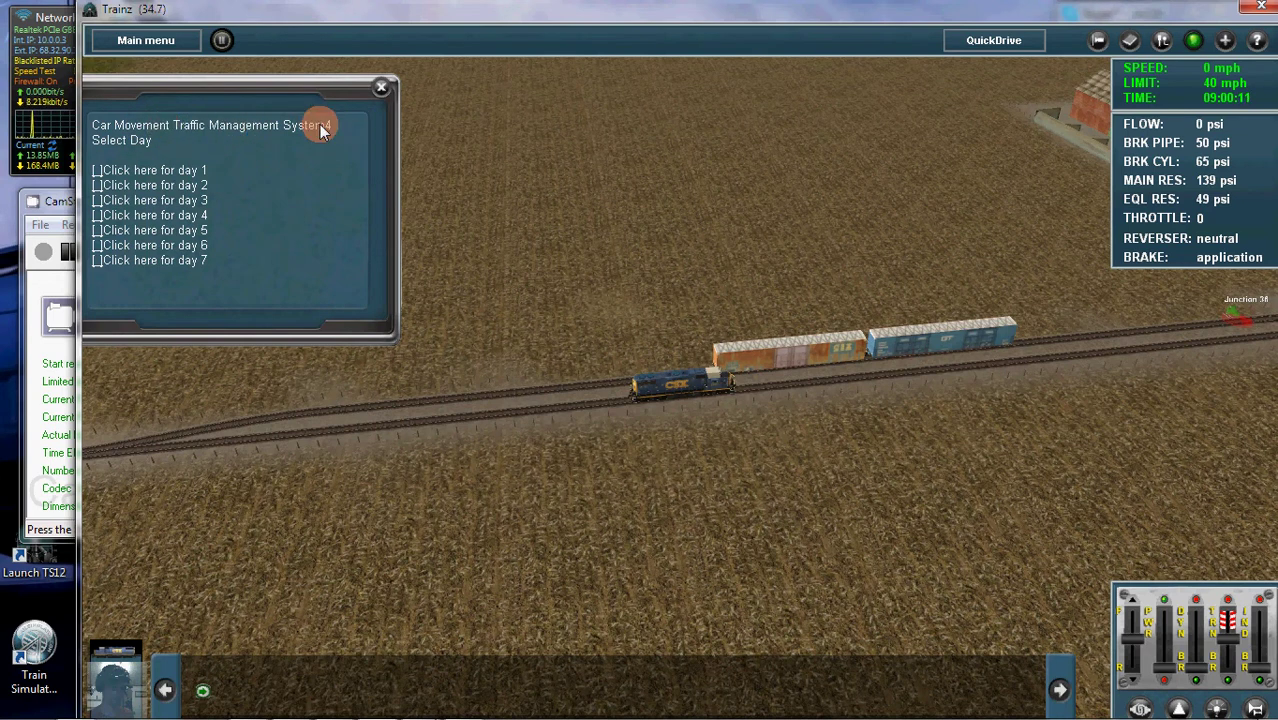
pyautogui.click(99, 171)
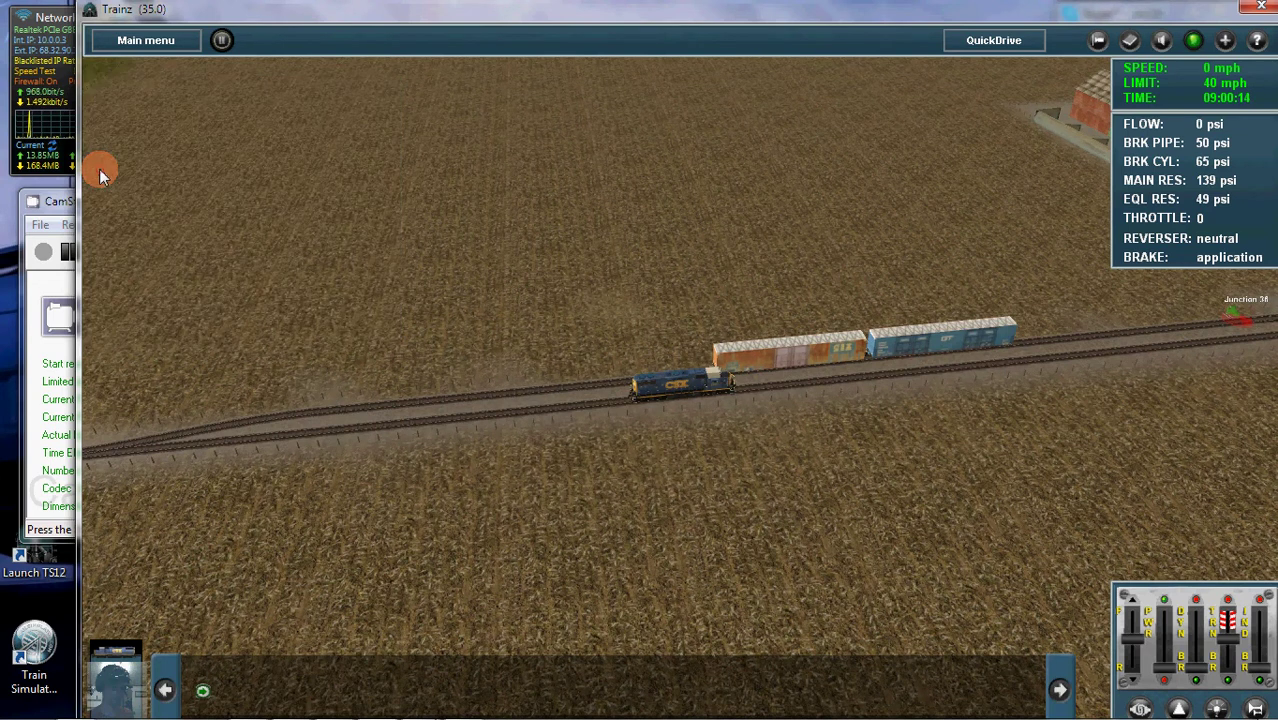
# - Add the routing bill XBG IND1 to boxcar CSXT 180690 and XBG IND2 to boxcar GTW 378223
pyautogui.click(770, 354)
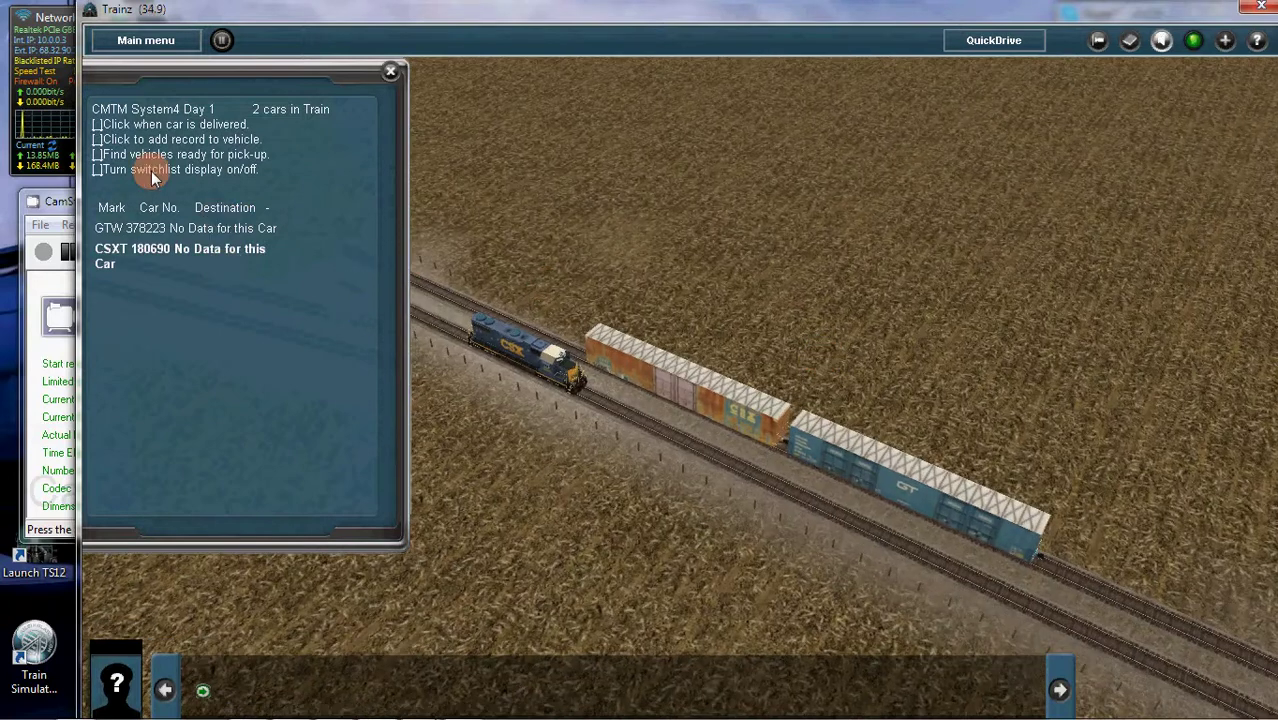
pyautogui.click(98, 141)
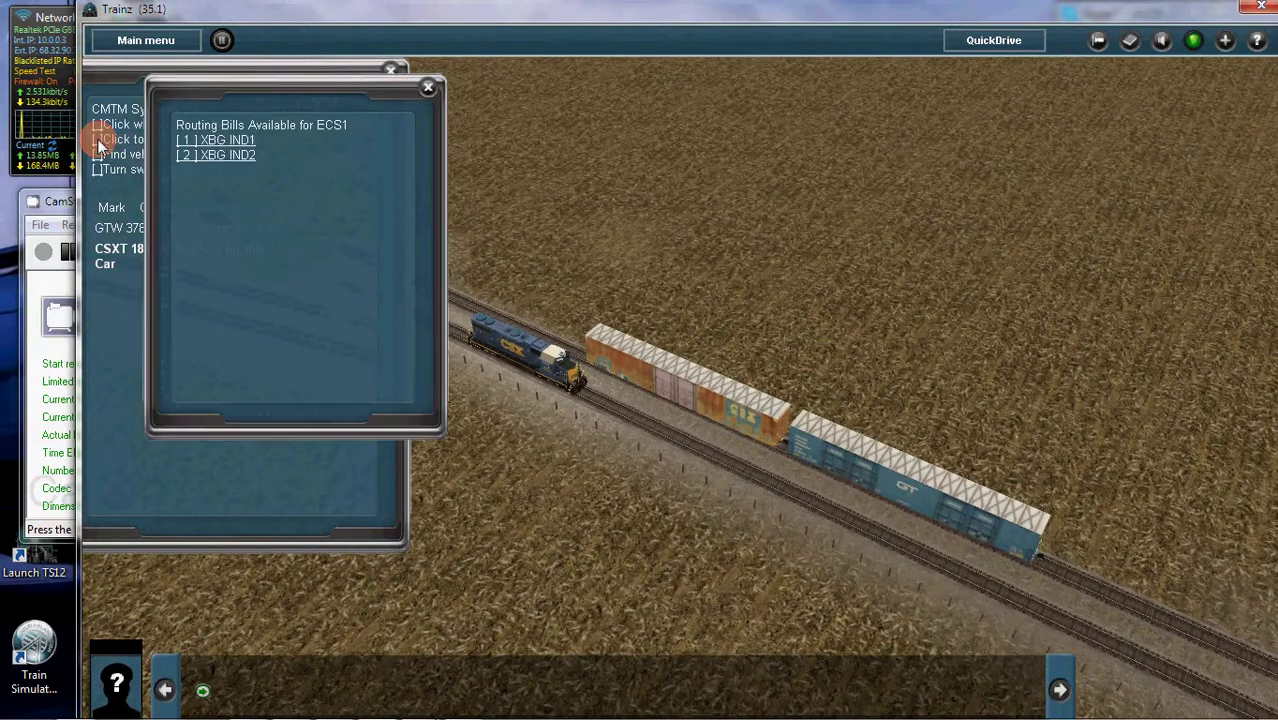
pyautogui.click(226, 143)
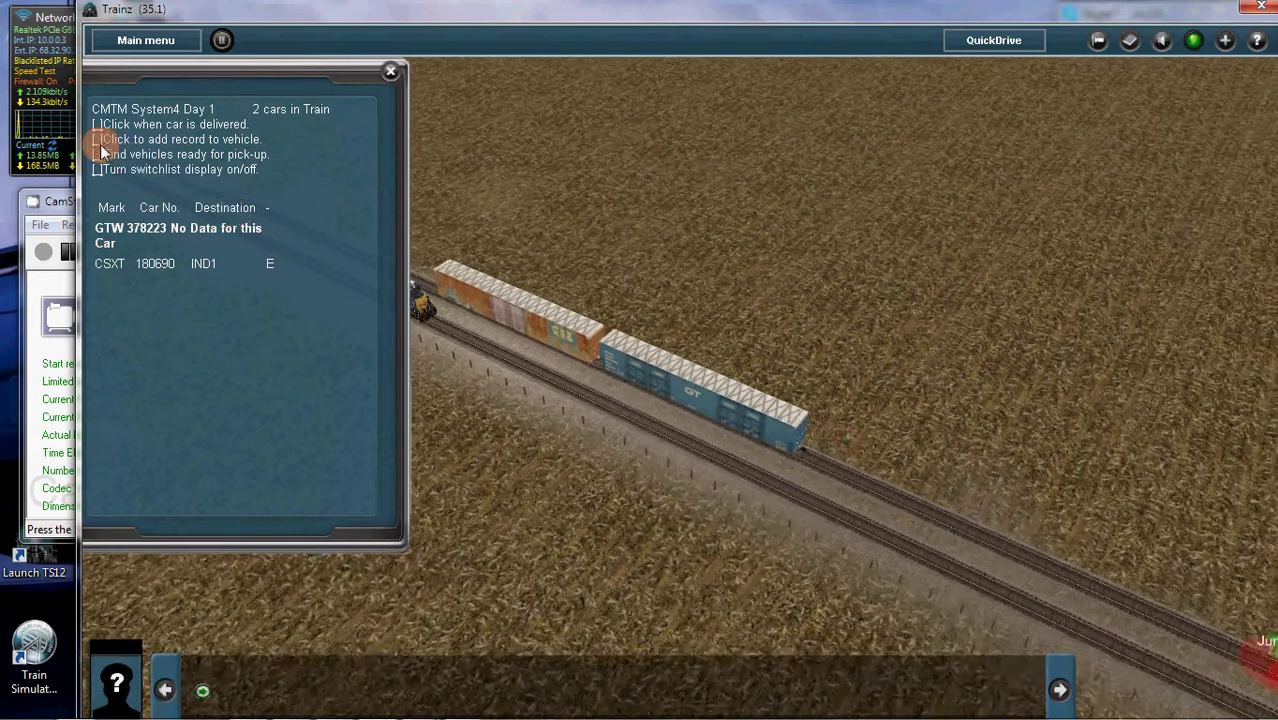
pyautogui.click(98, 139)
pyautogui.click(245, 142)
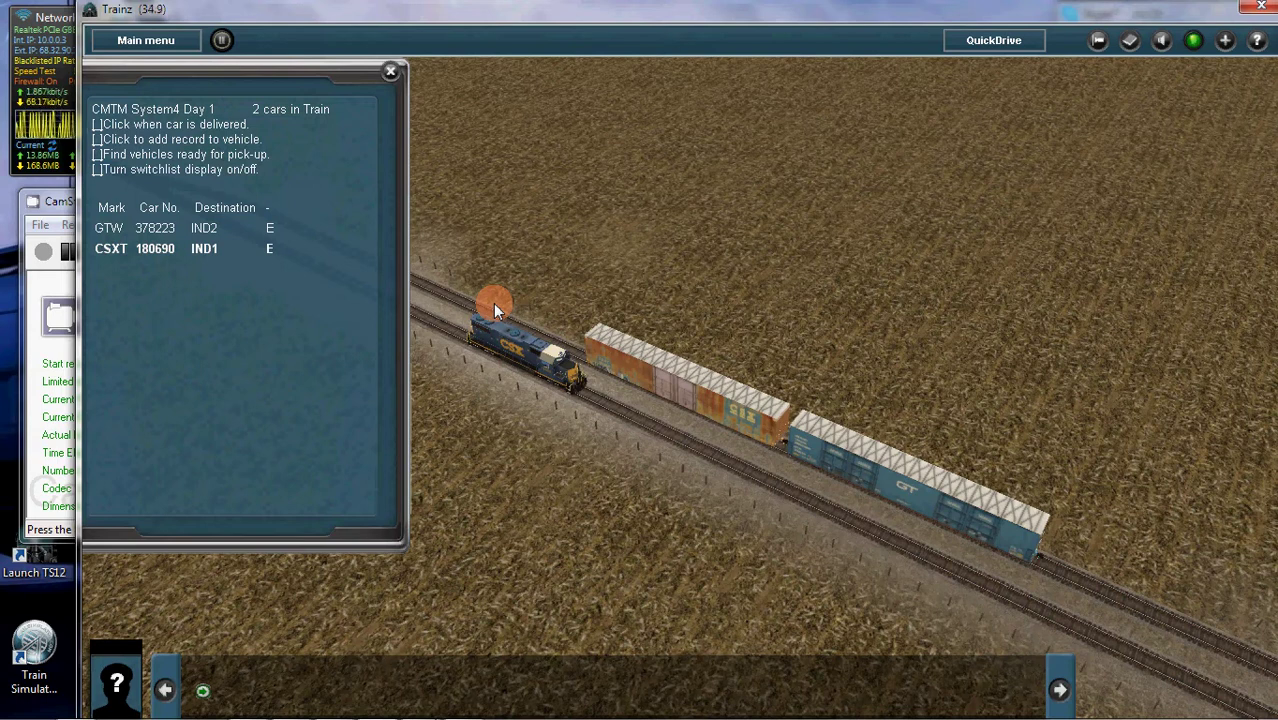
pyautogui.click(61, 202)
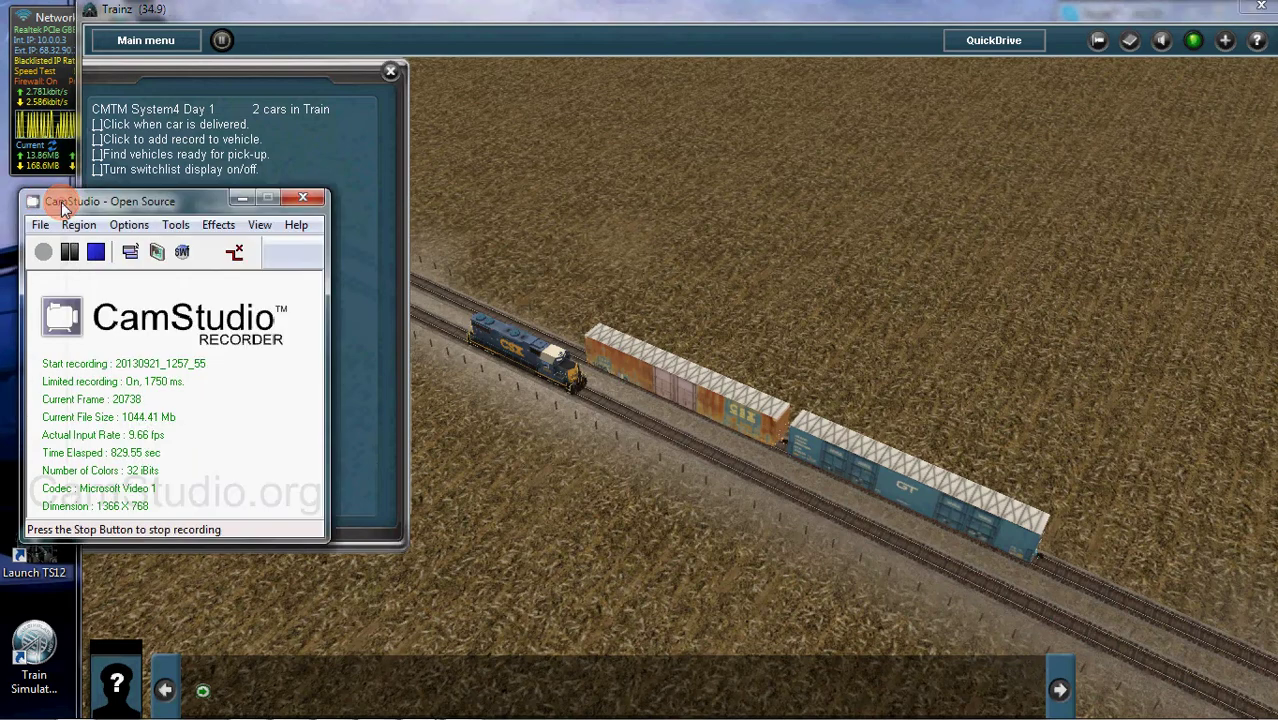